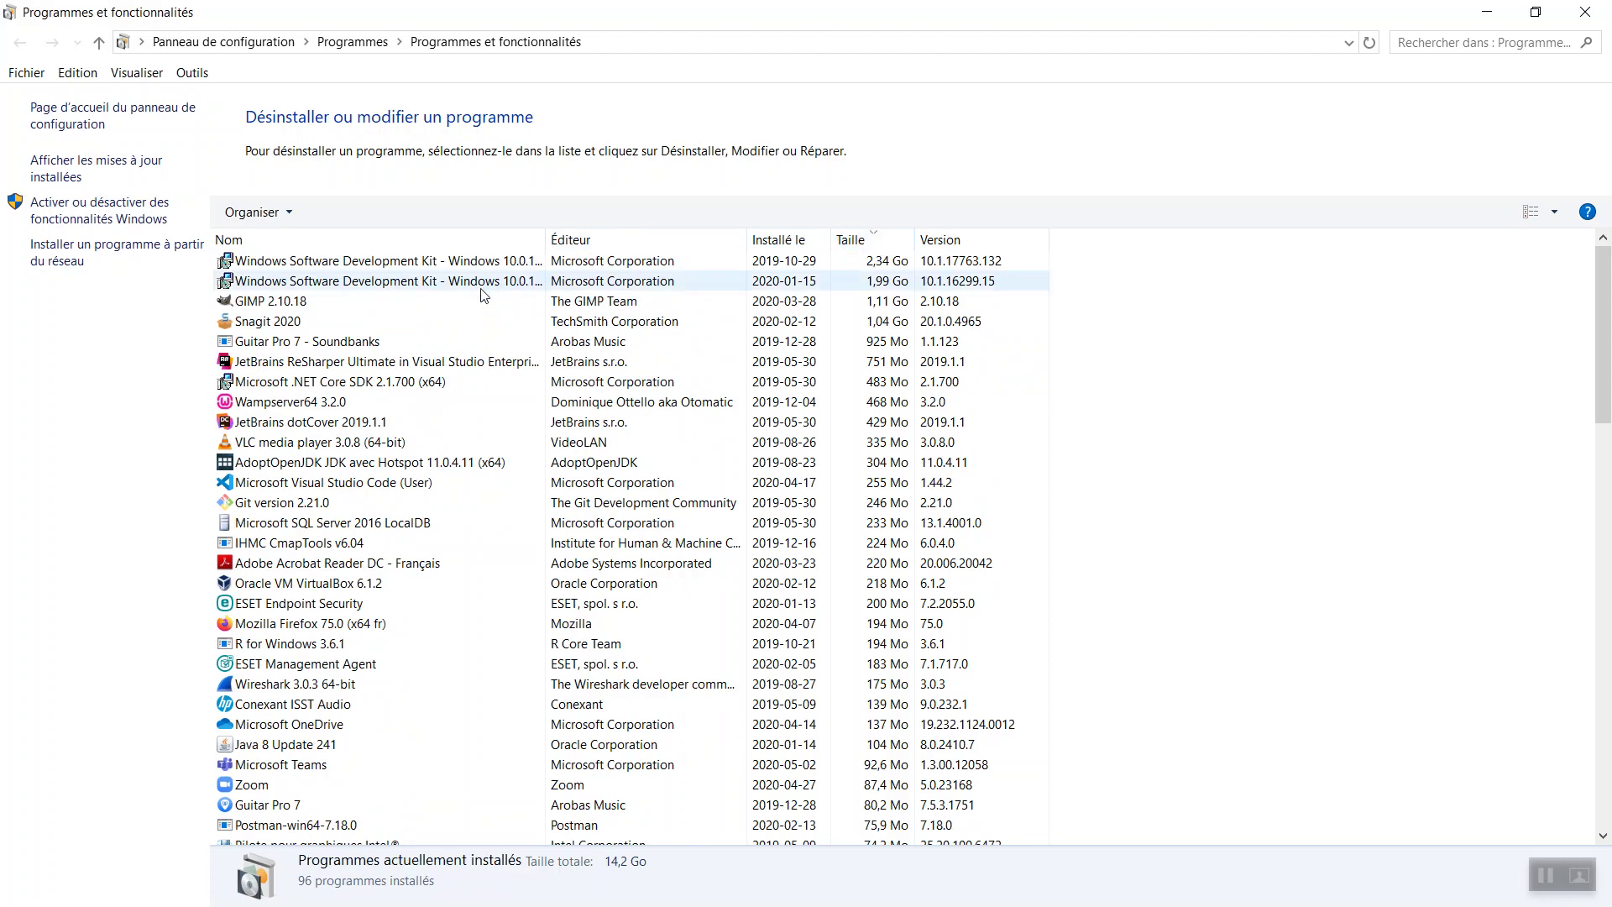
- Sort the installed programs by name, look through the list, and close the Programmes et fonctionnalités window
click(437, 236)
scroll(430, 280, down, 14)
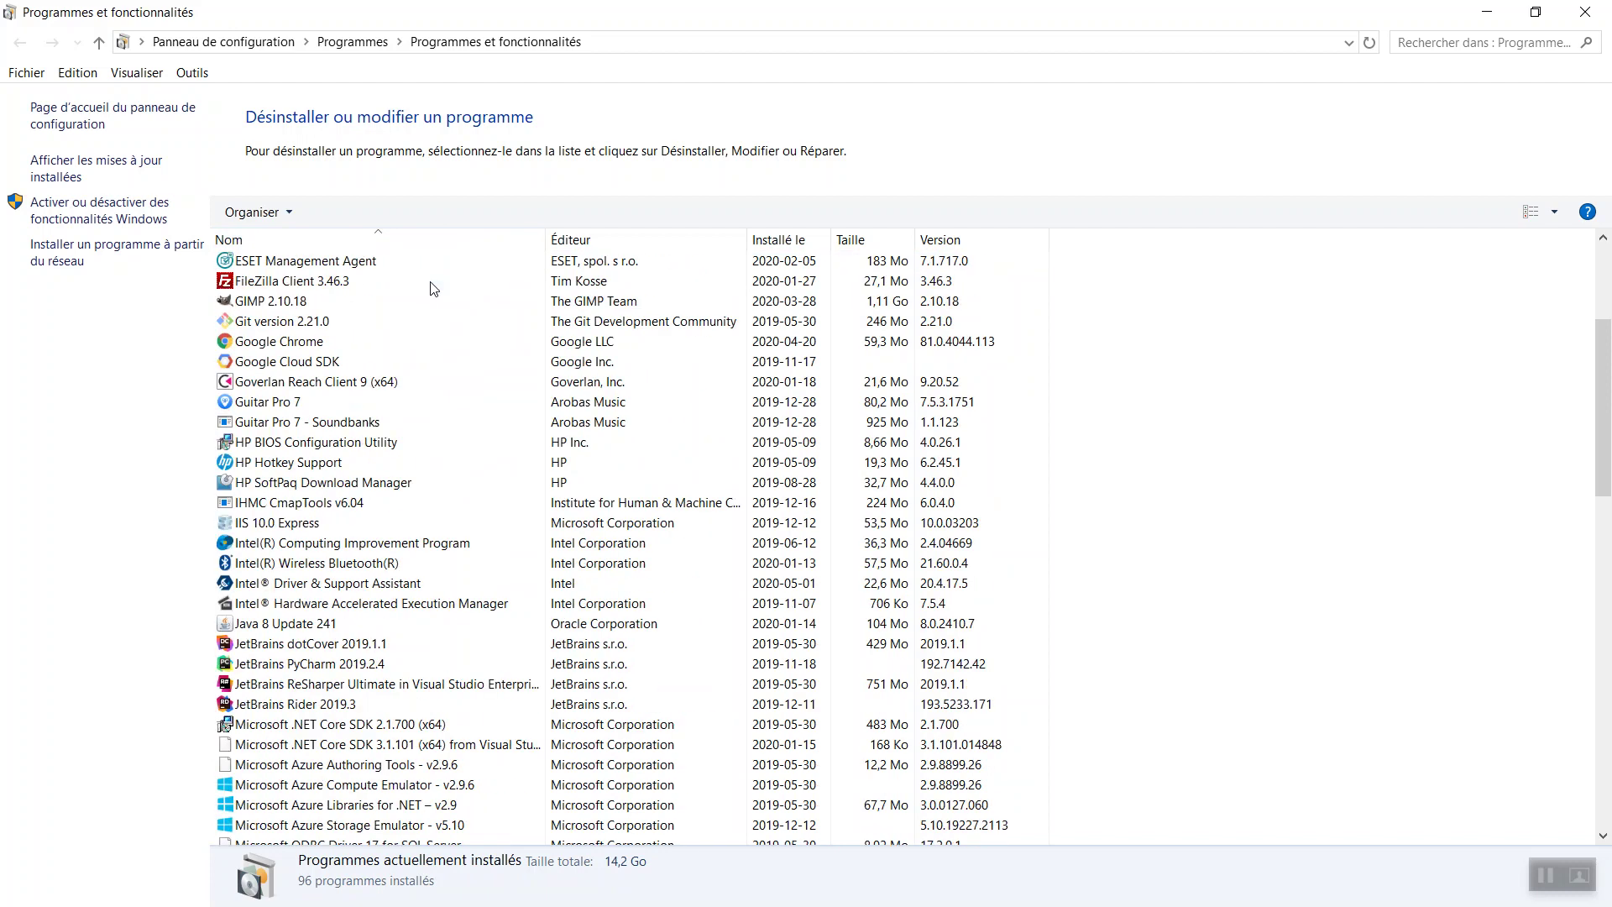
scroll(430, 287, down, 10)
scroll(430, 287, up, 20)
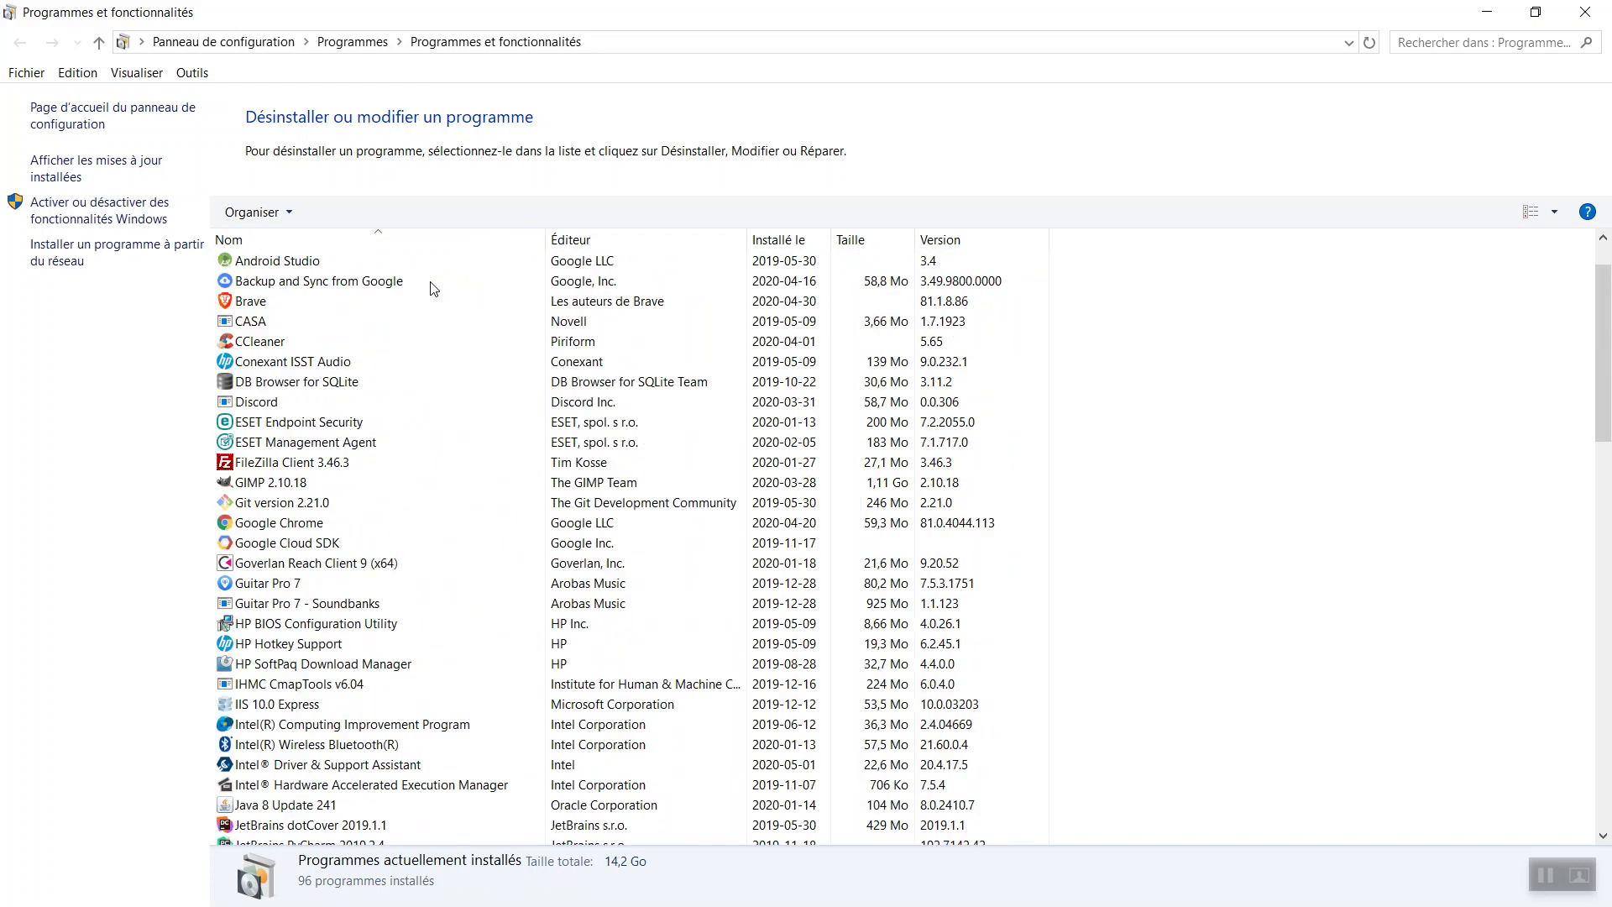
click(1585, 12)
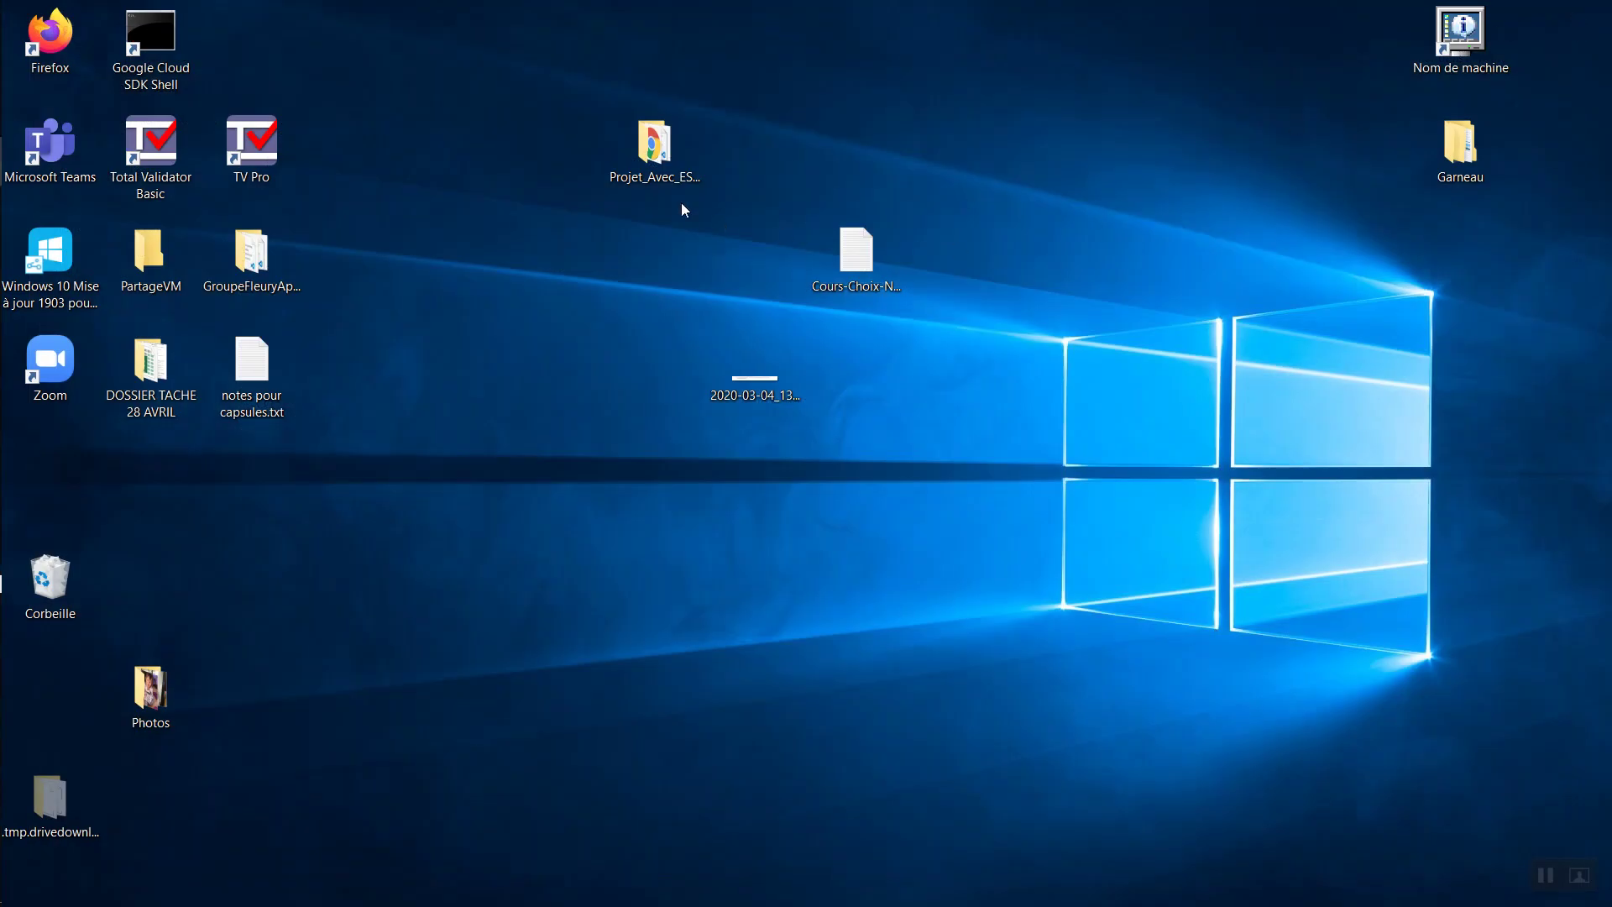
- Search Windows for "zi" and request the uninstallation of 7-Zip File Manager from its search result
key(super)
text(zi)
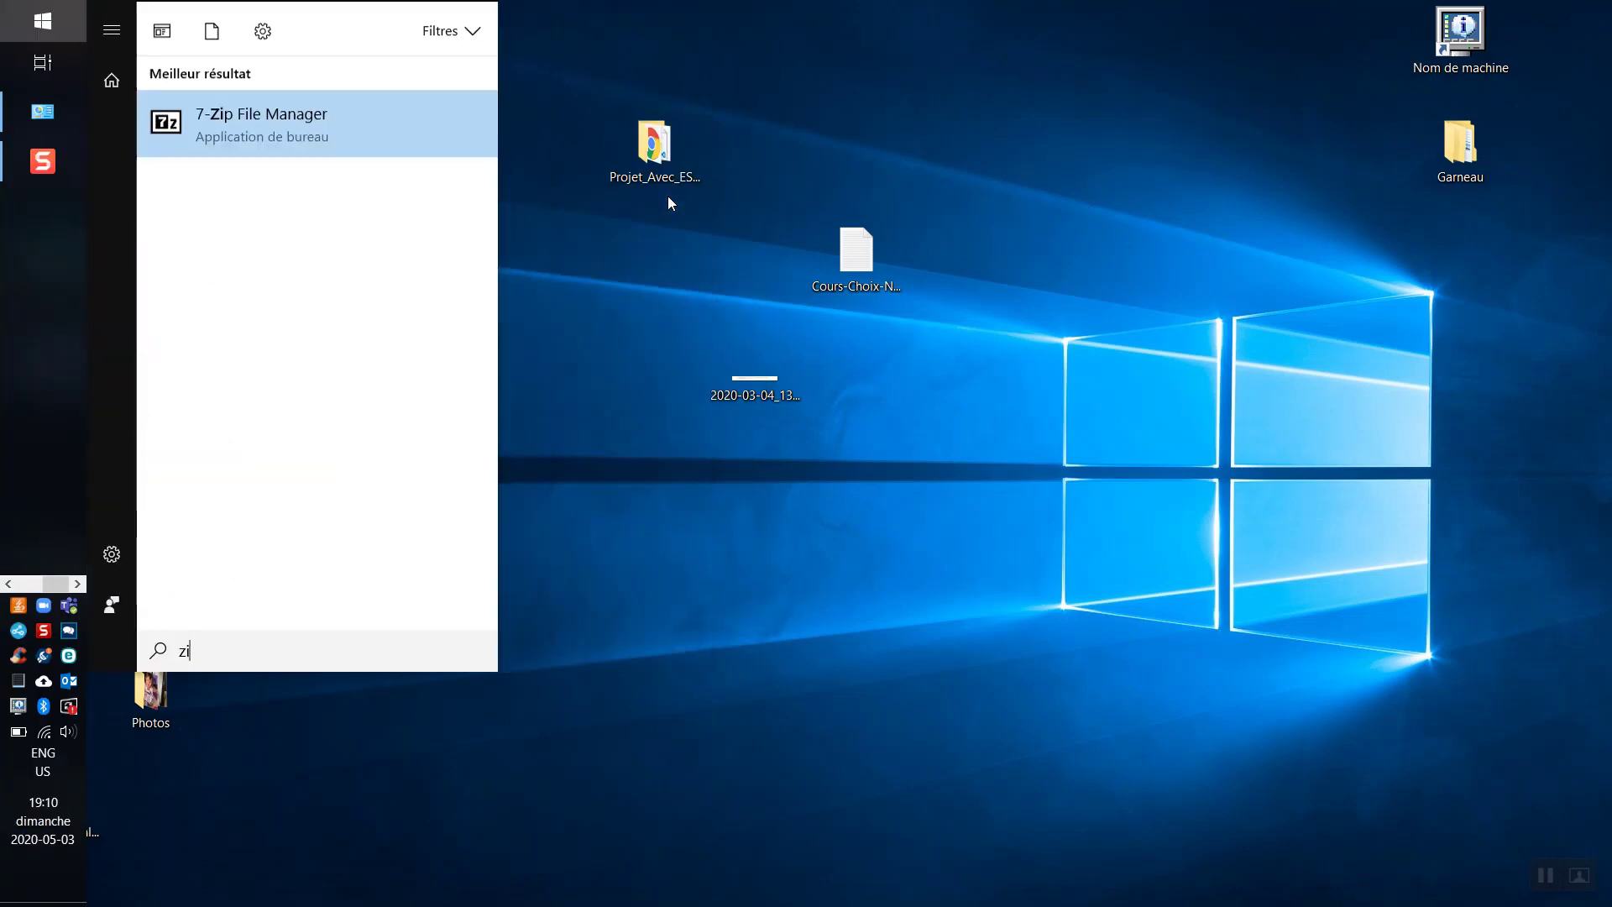
right_click(284, 107)
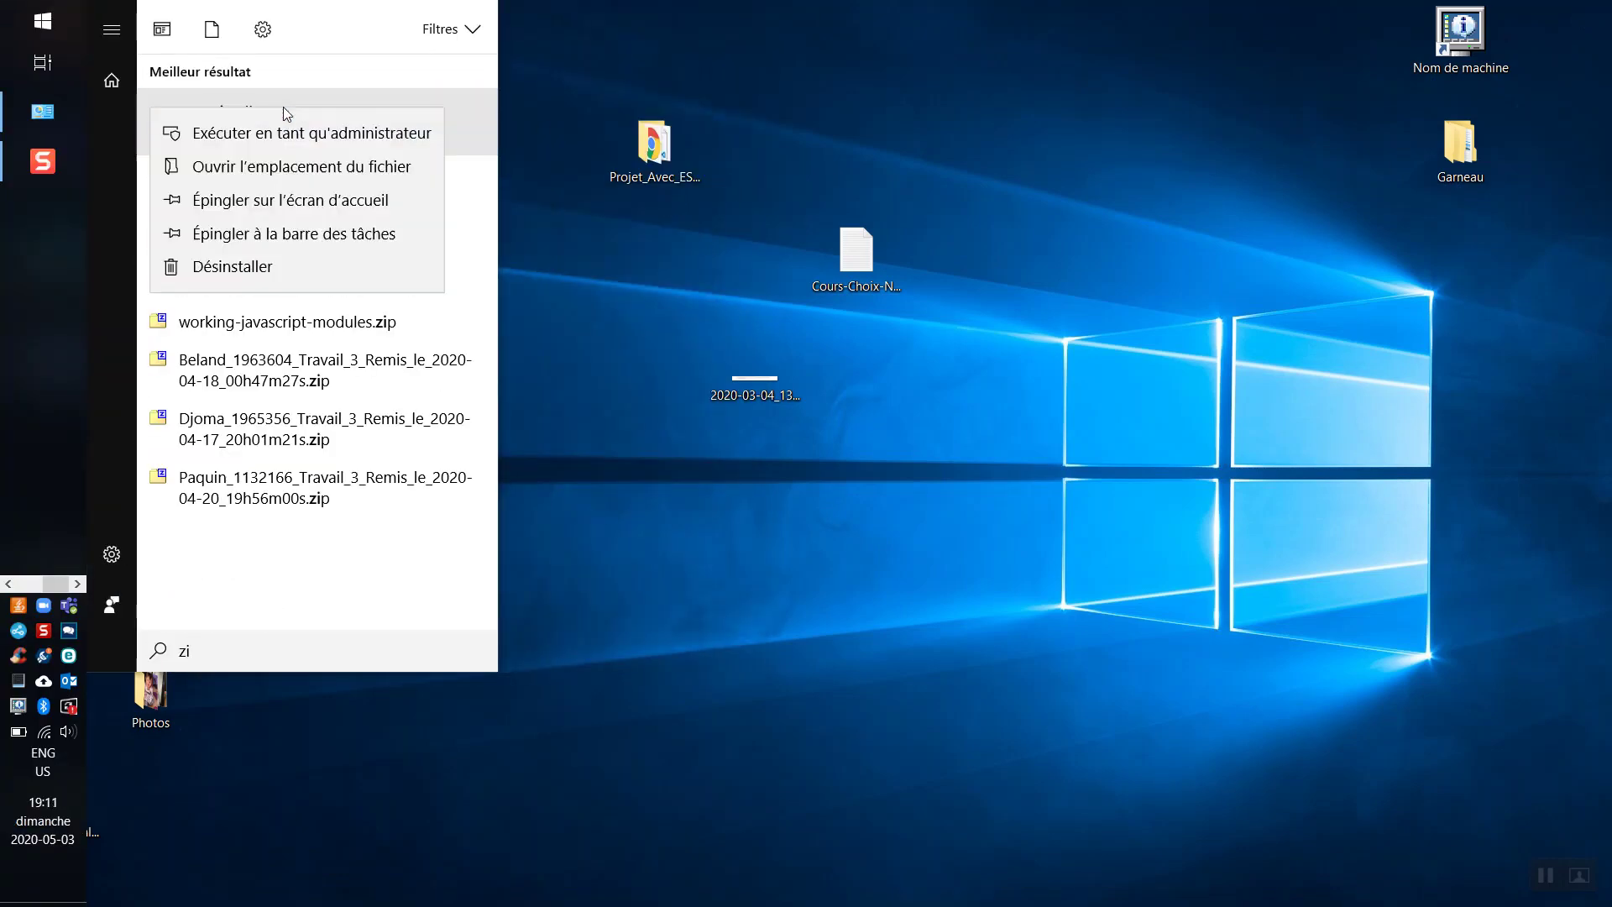
click(466, 137)
right_click(264, 123)
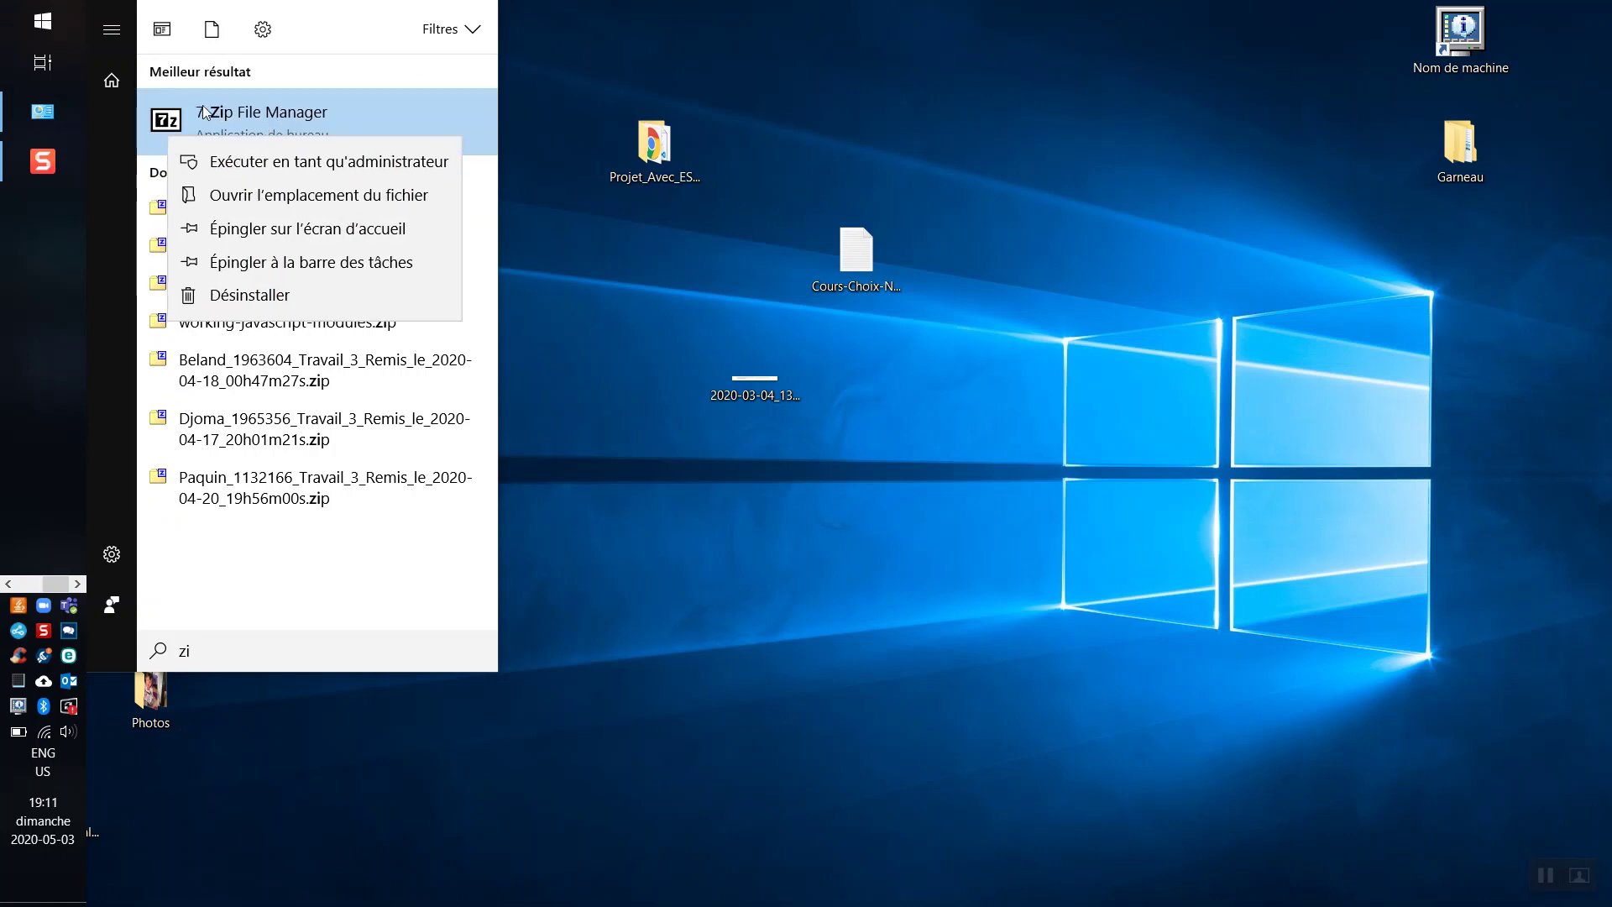
click(227, 297)
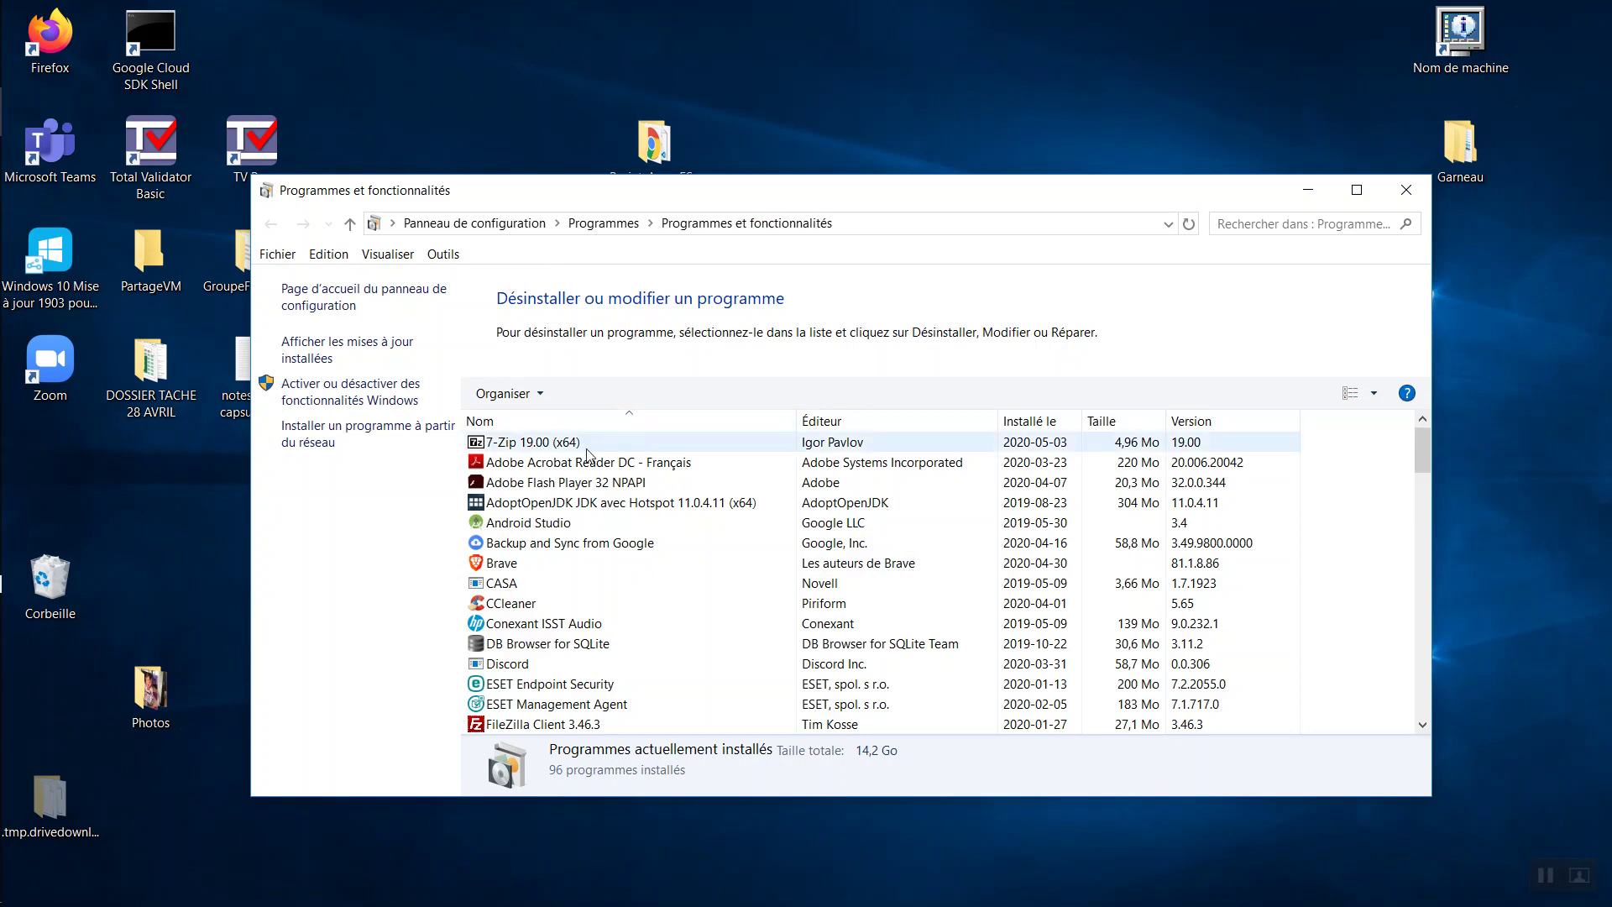
- Uninstall 7-Zip 19.00 (x64) from the installed programs list and close its uninstaller
click(576, 445)
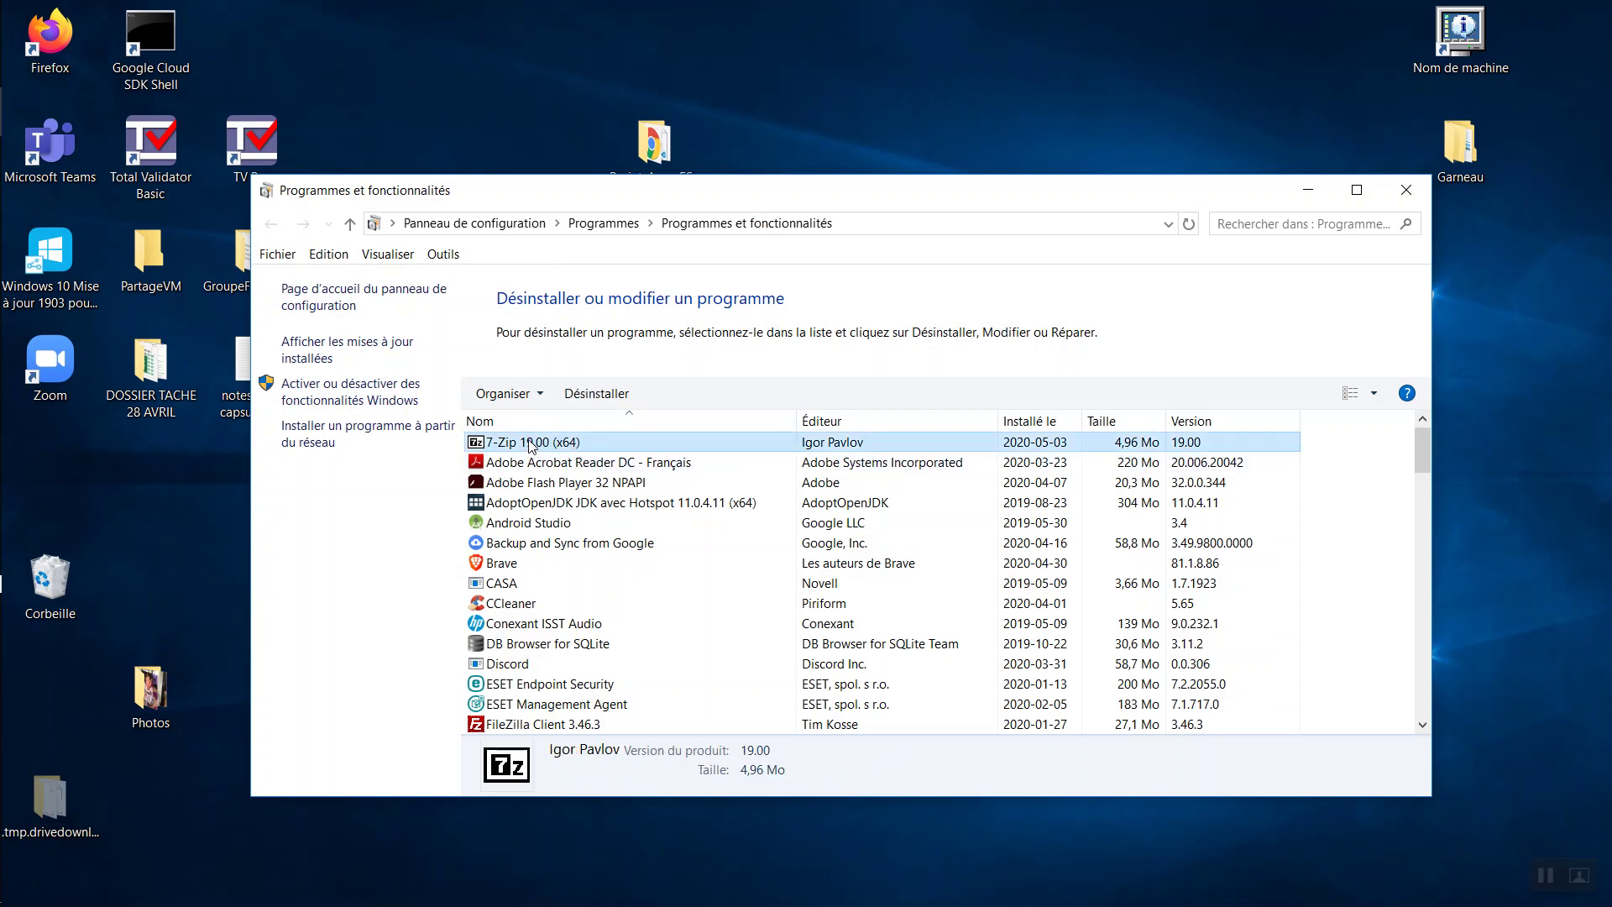
right_click(531, 445)
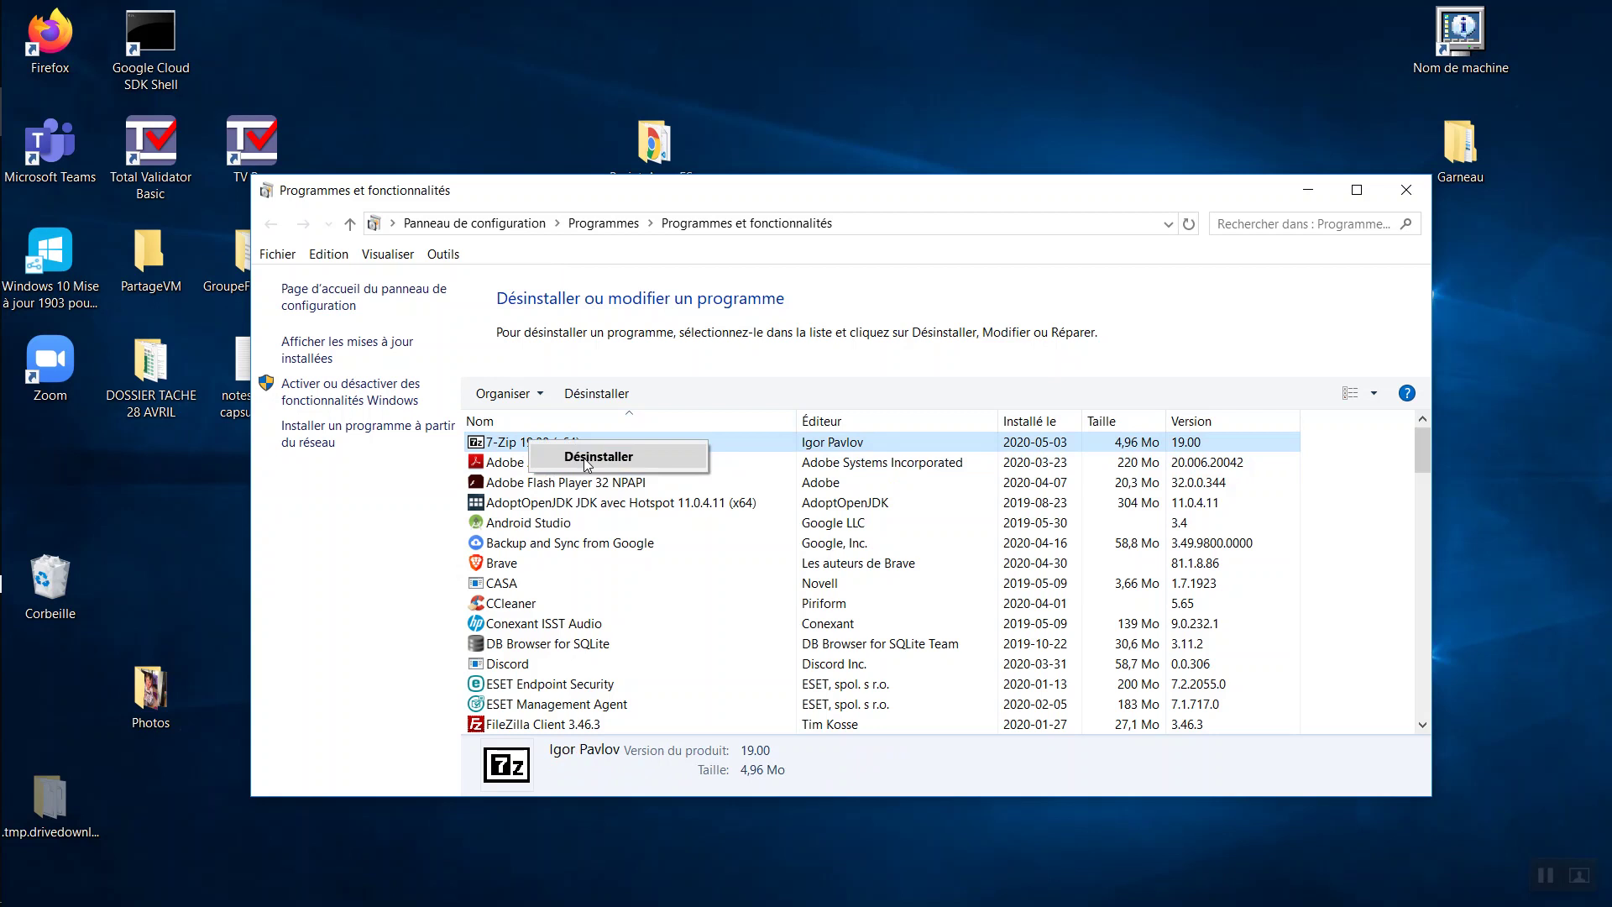
click(587, 465)
click(796, 527)
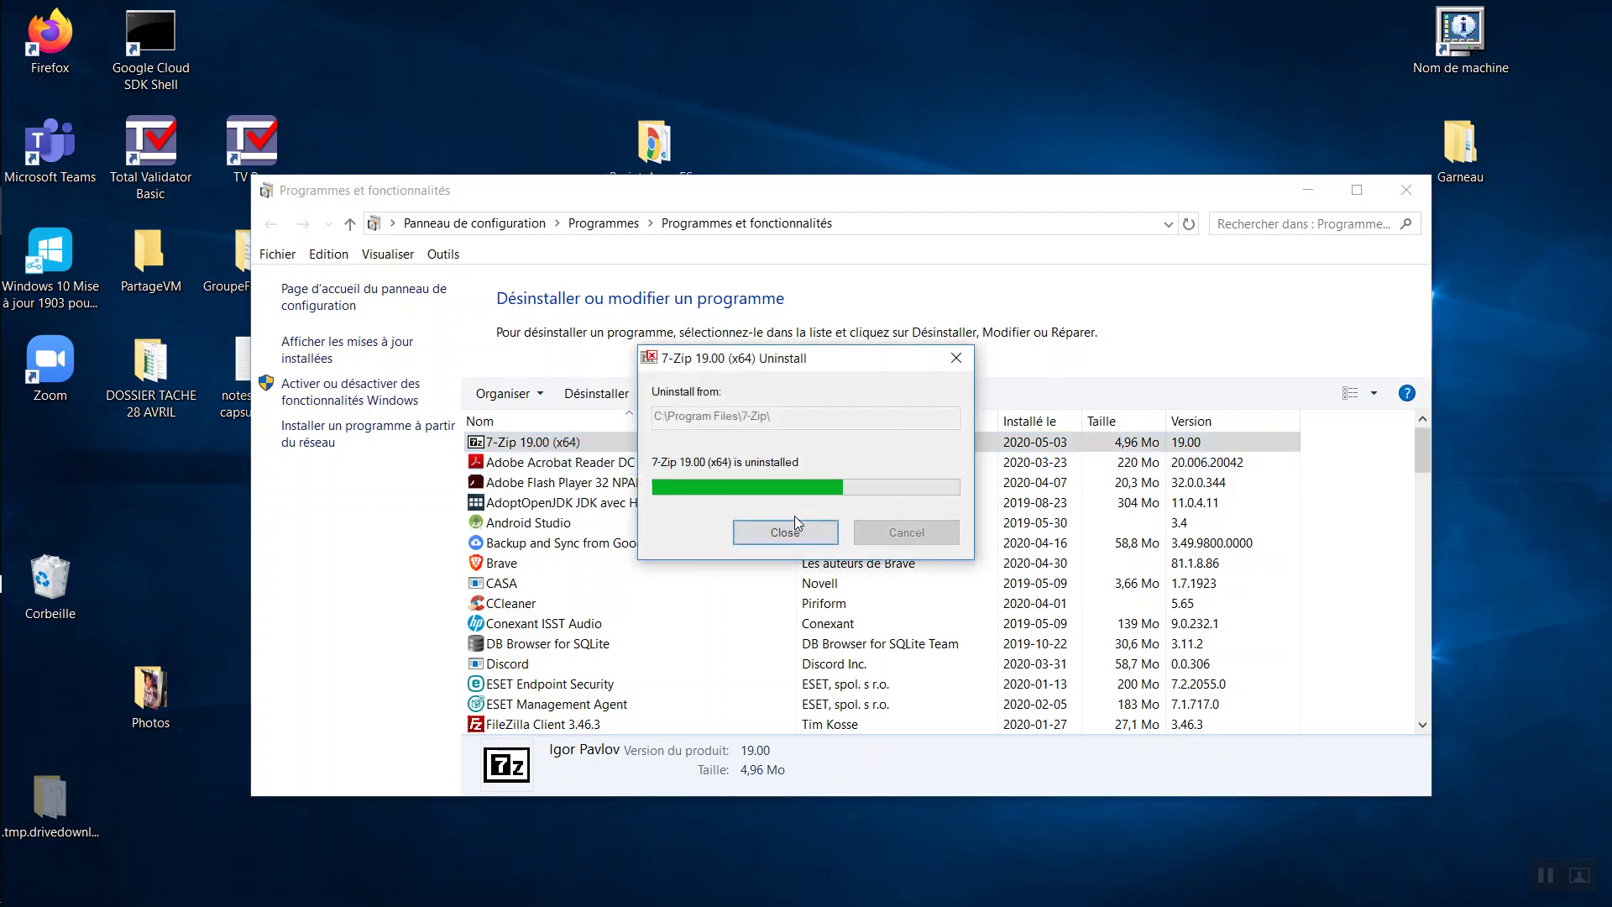
click(796, 529)
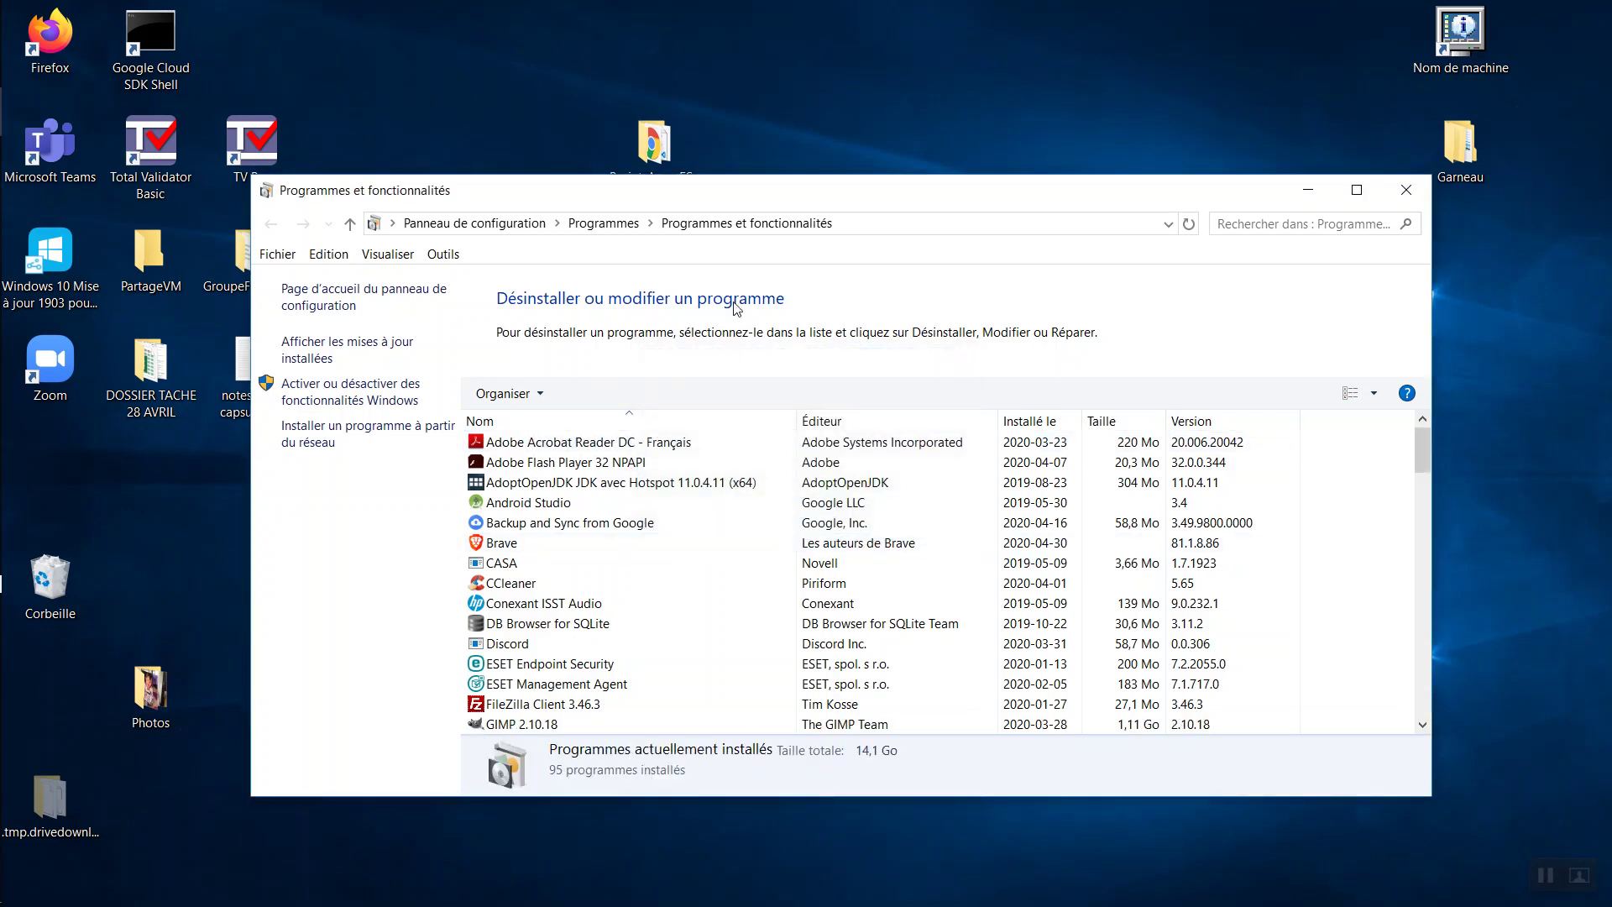
- Switch to Chrome and search Google for 7zip
key(alt+Tab)
key(alt+Tab)
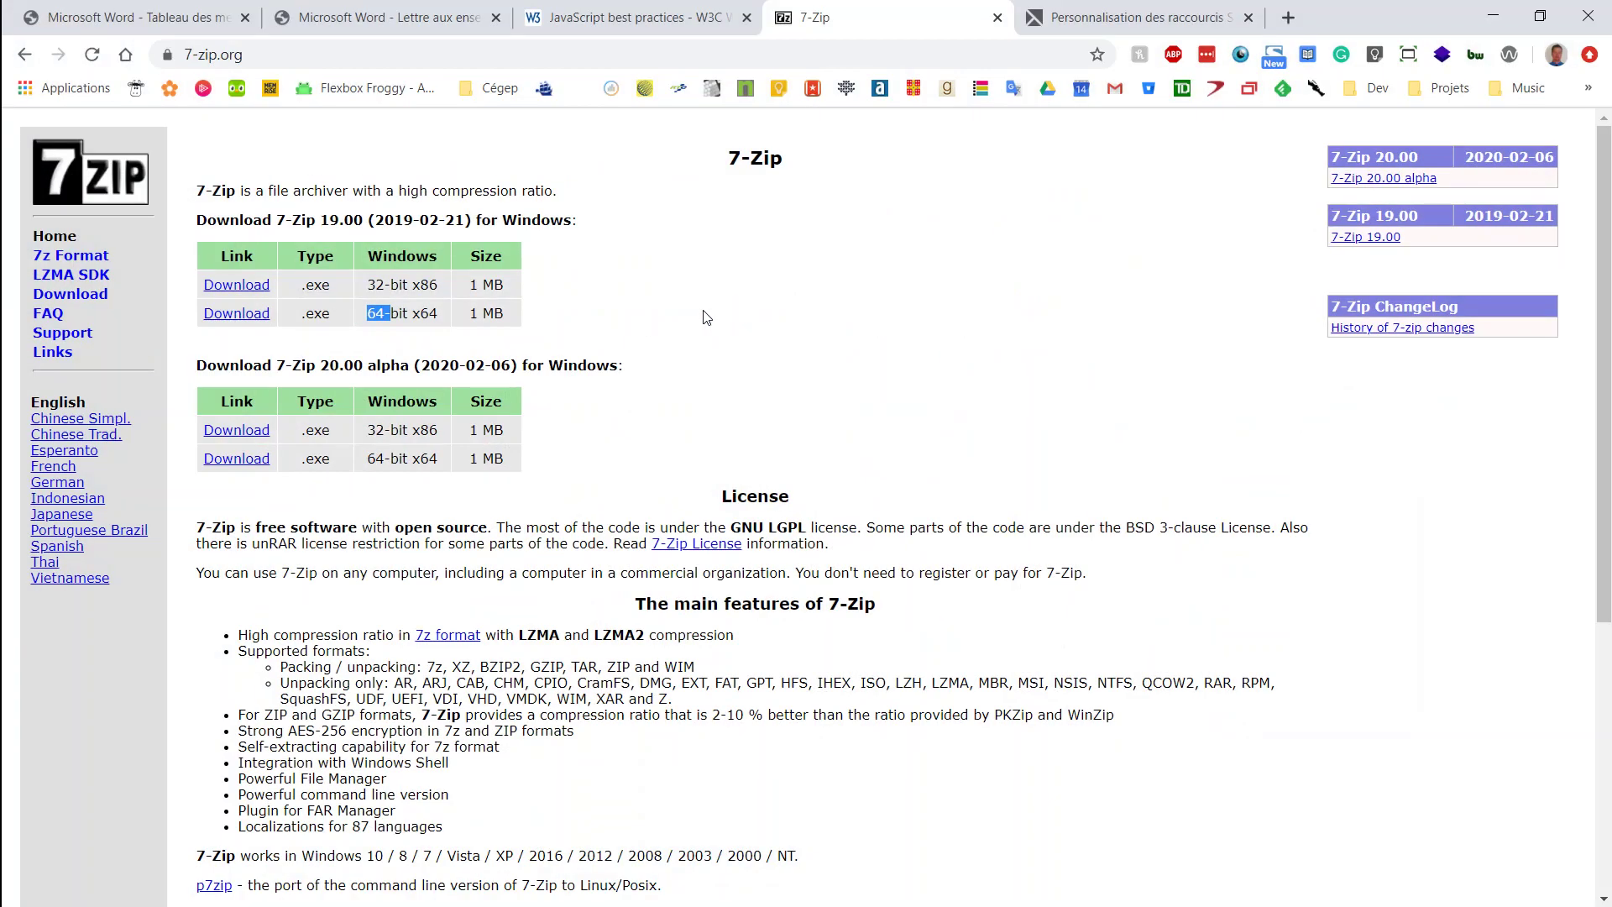
click(823, 61)
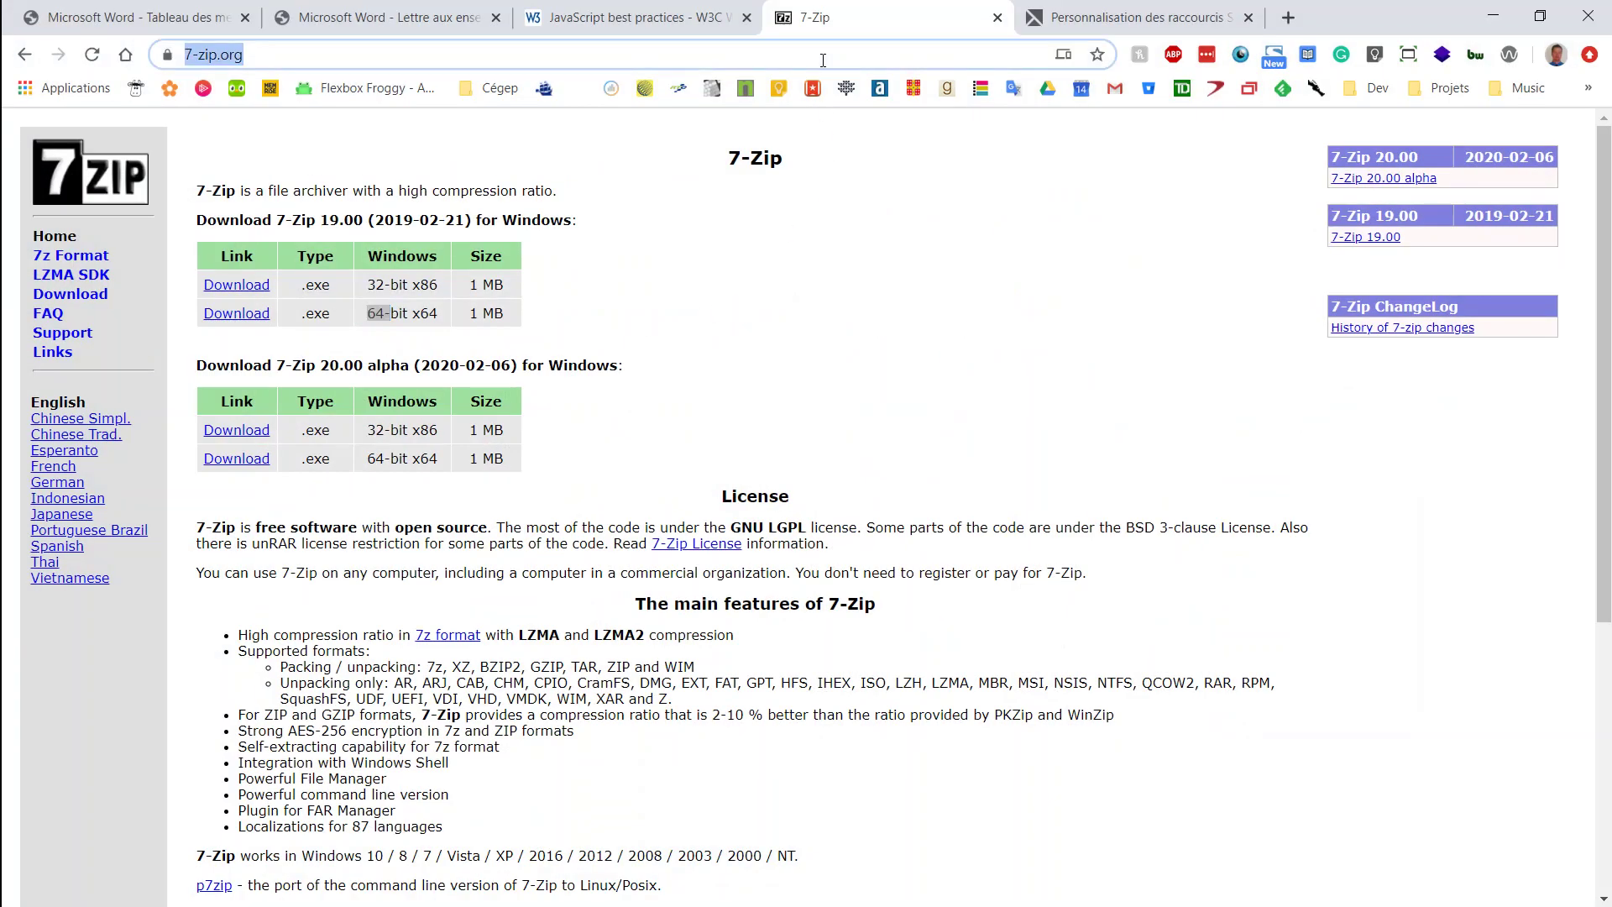
text(7)
key(Return)
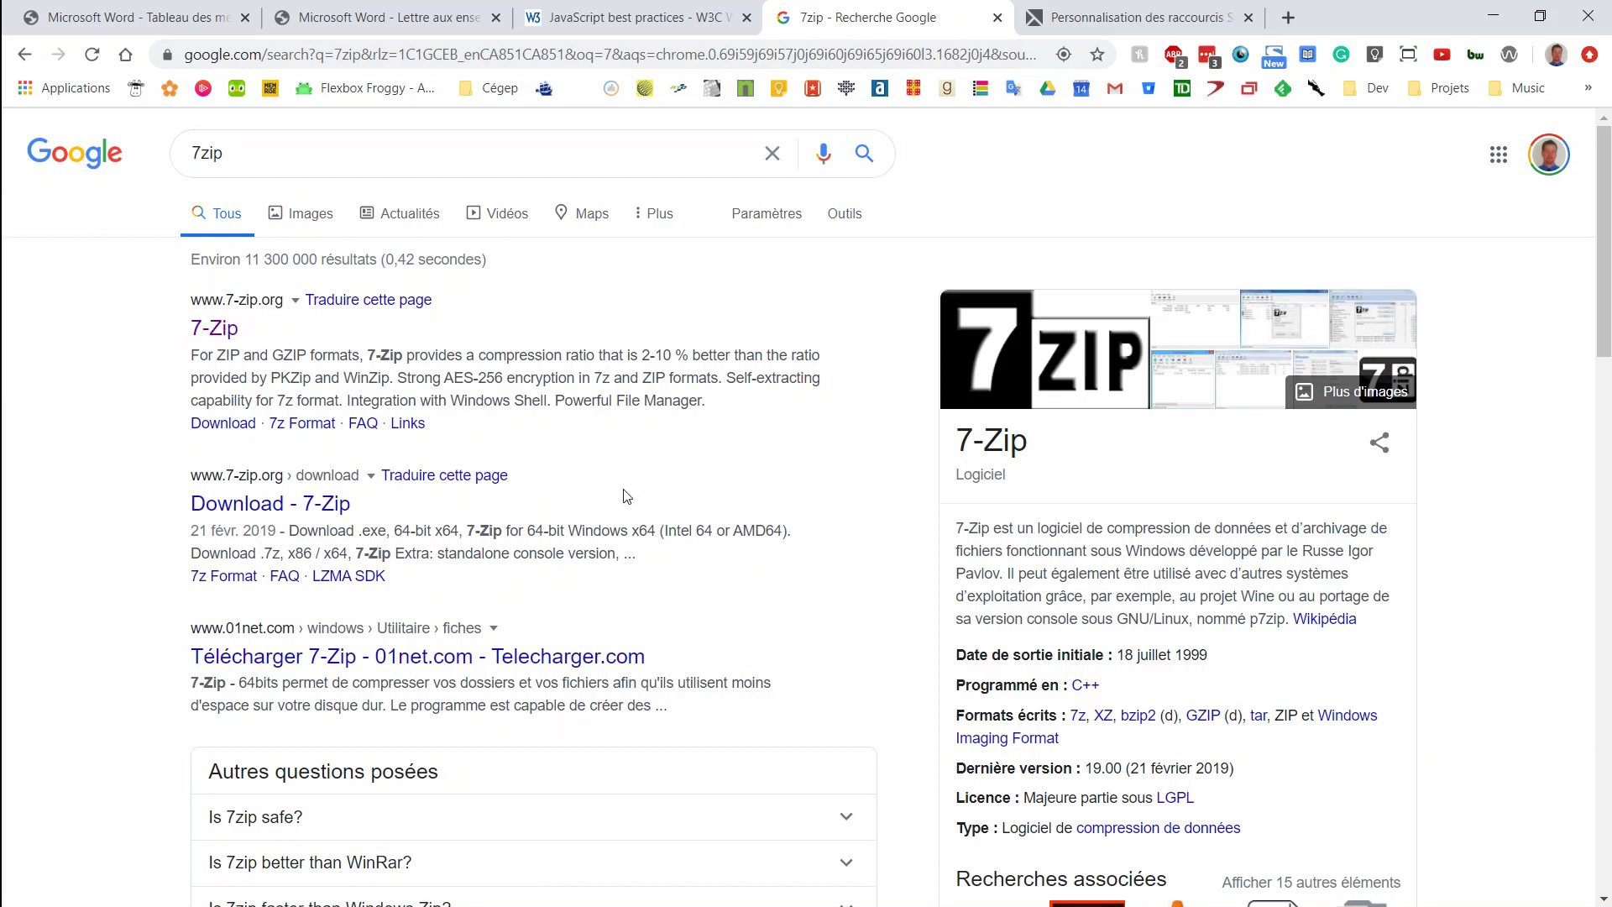
- Open the French Wikipedia article on 7-Zip and follow its link to the official website, 7-zip.org
scroll(856, 519, down, 2)
scroll(1163, 531, up, 3)
click(1326, 621)
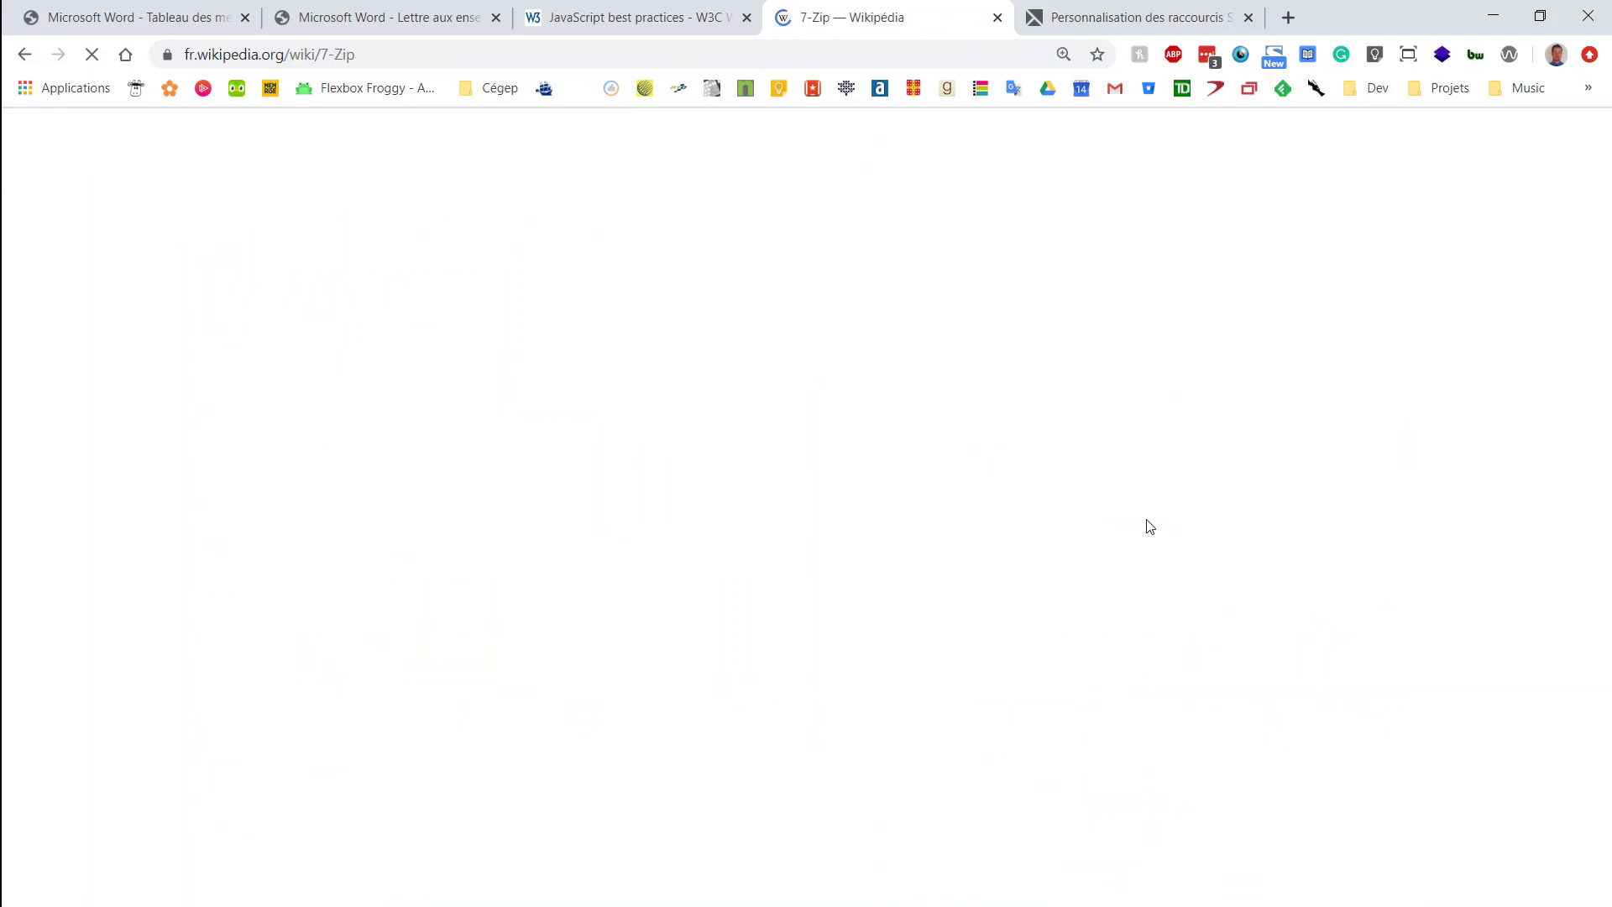
scroll(1438, 519, down, 3)
scroll(1438, 519, down, 10)
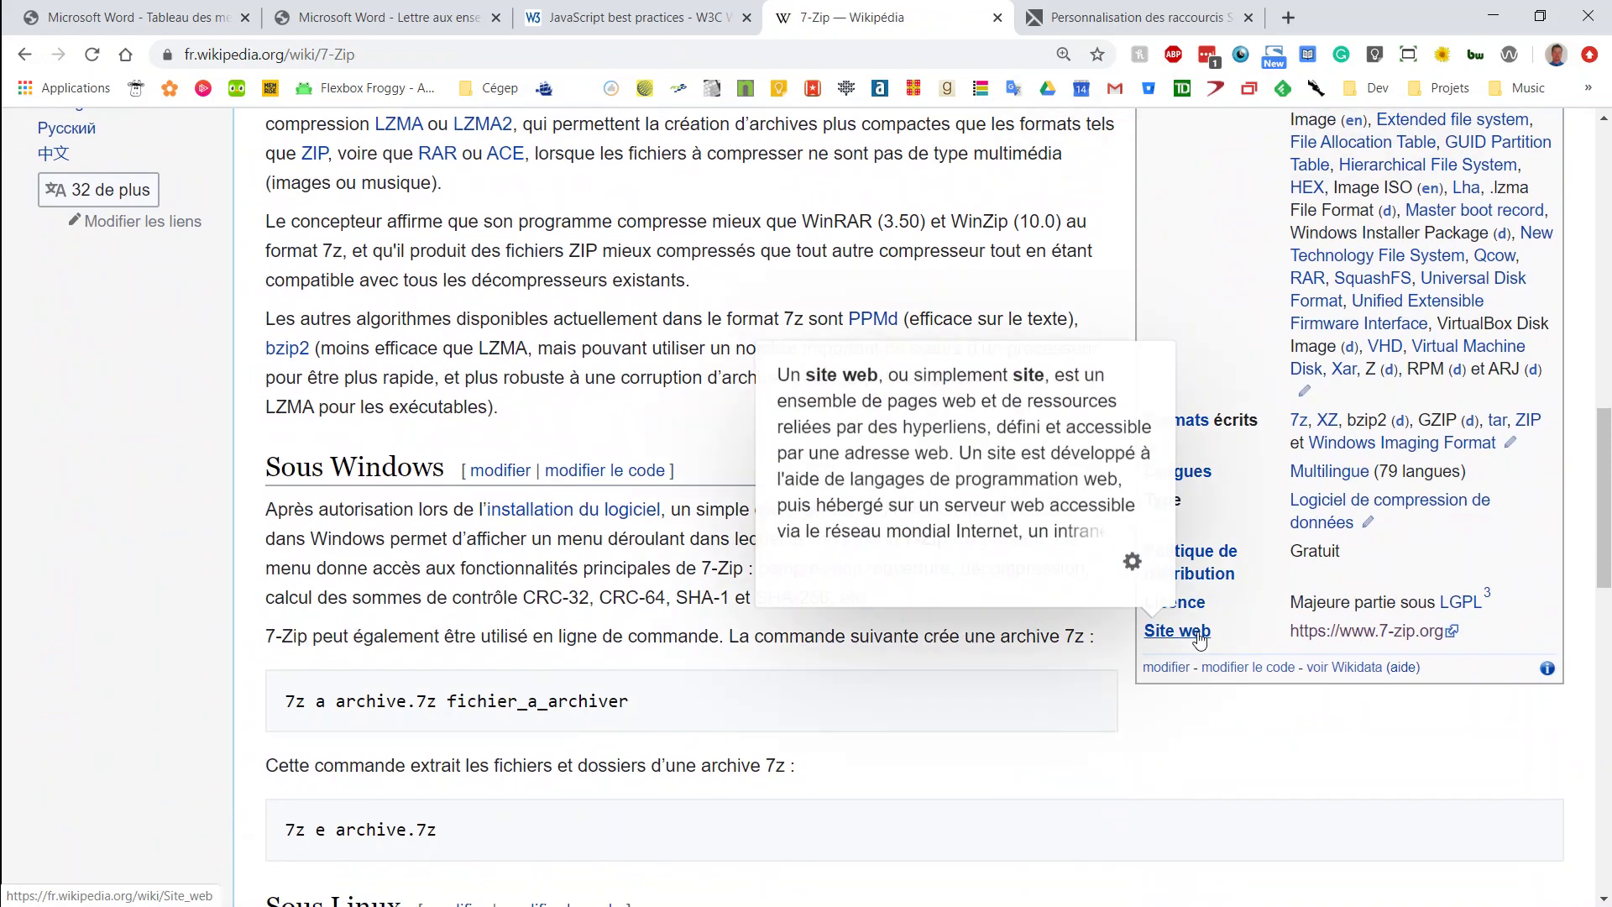
click(1364, 631)
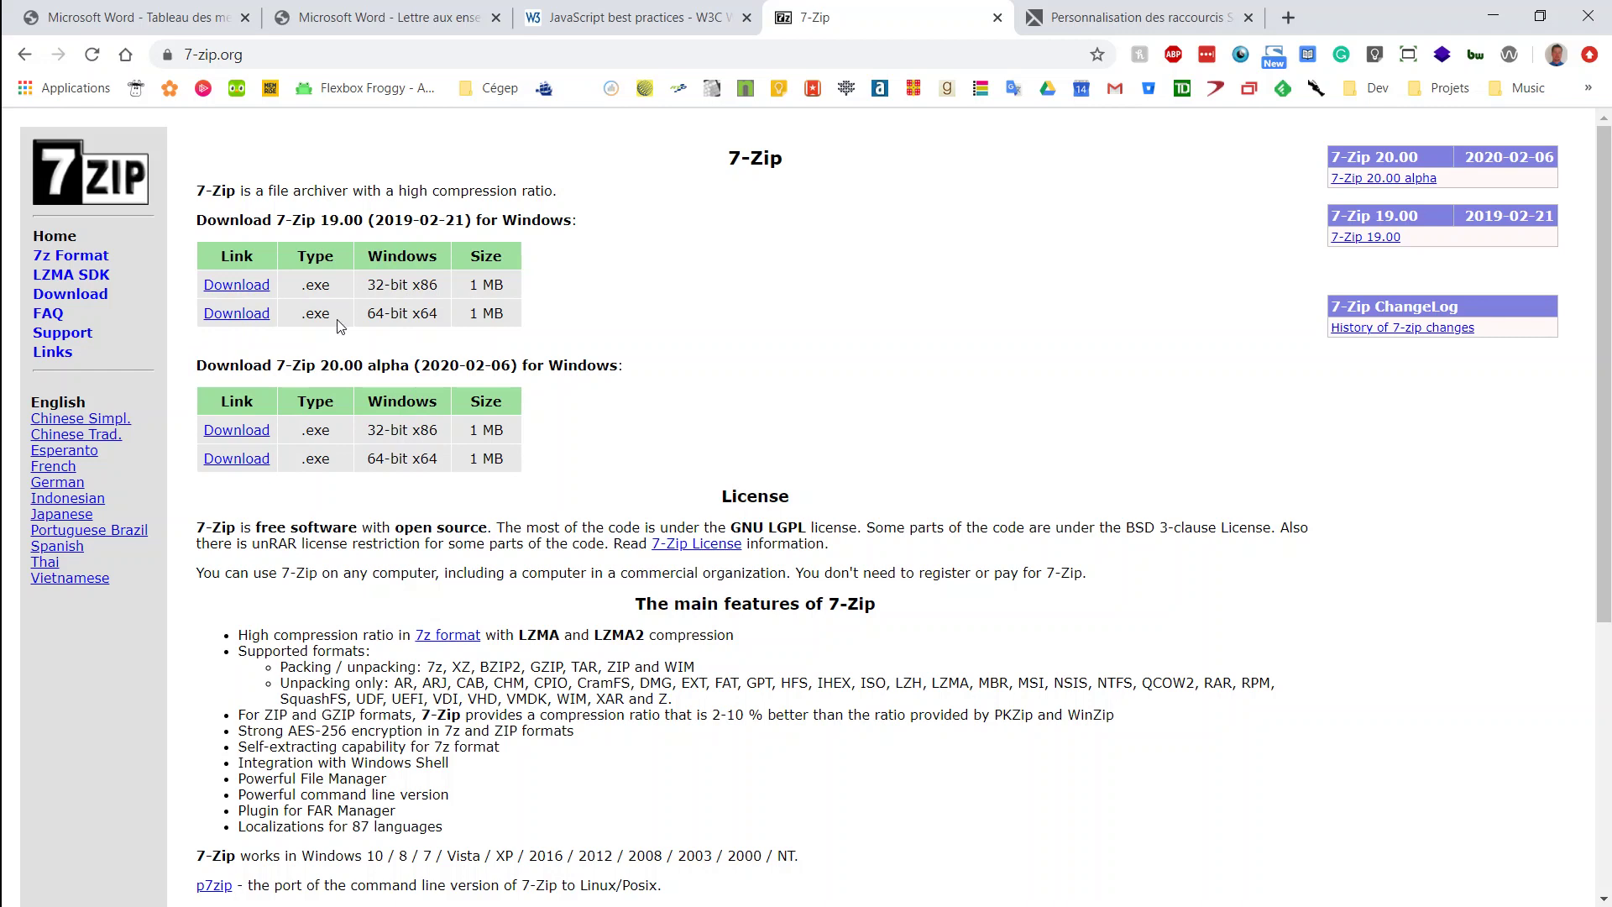
- Highlight the stable version number 19.00 and download its 64-bit x64 Windows installer
double_click(379, 366)
click(344, 221)
drag(321, 217, 363, 220)
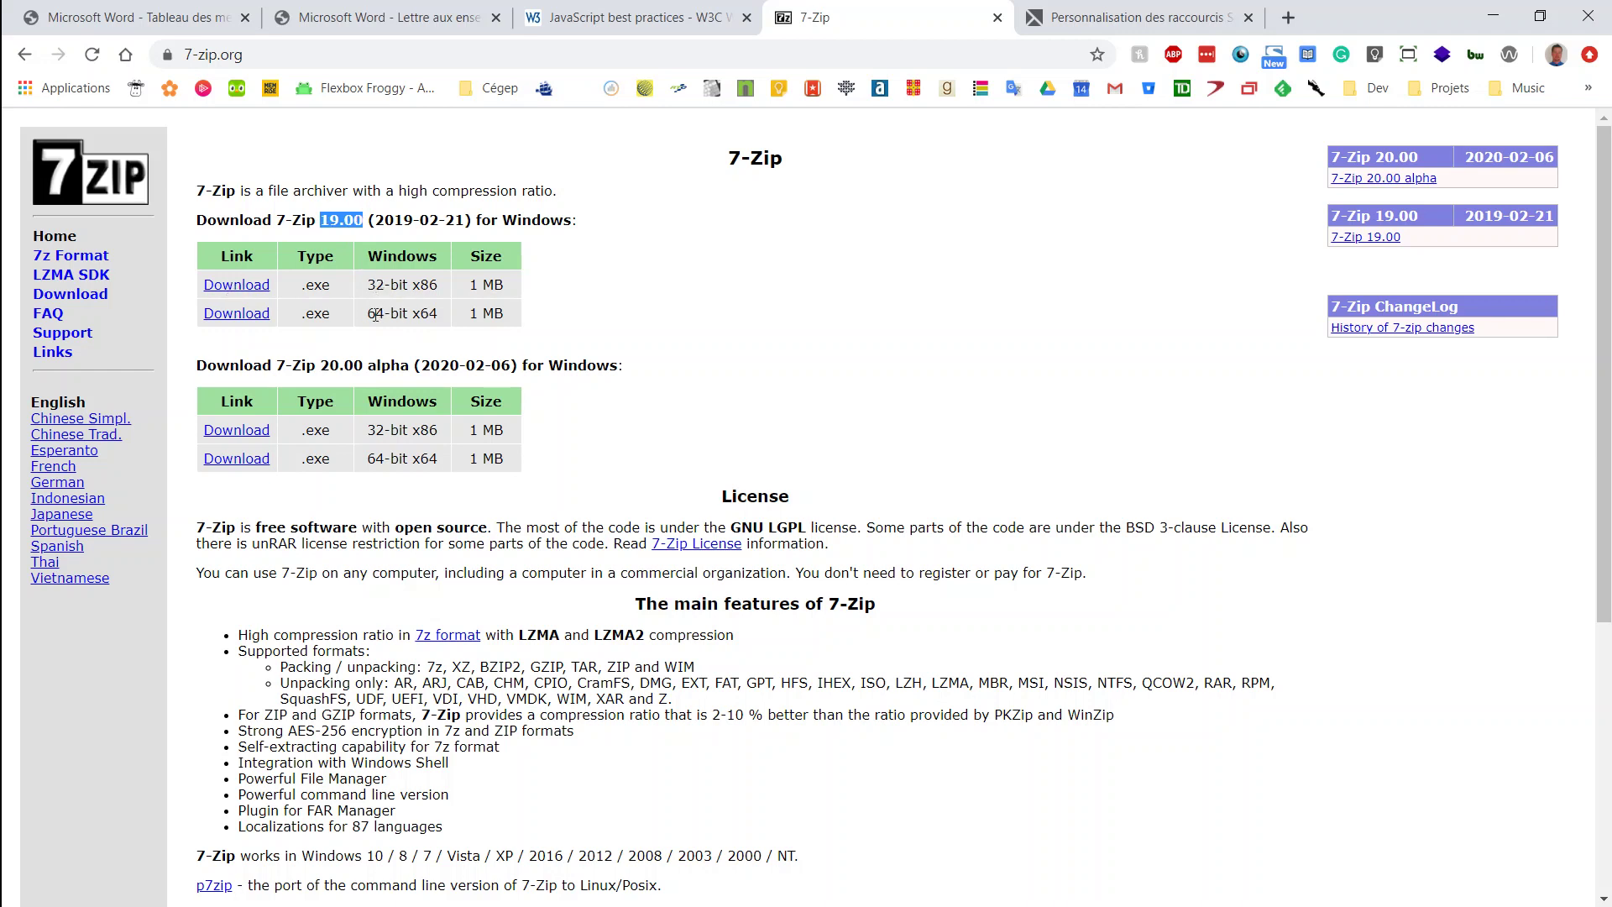
click(240, 315)
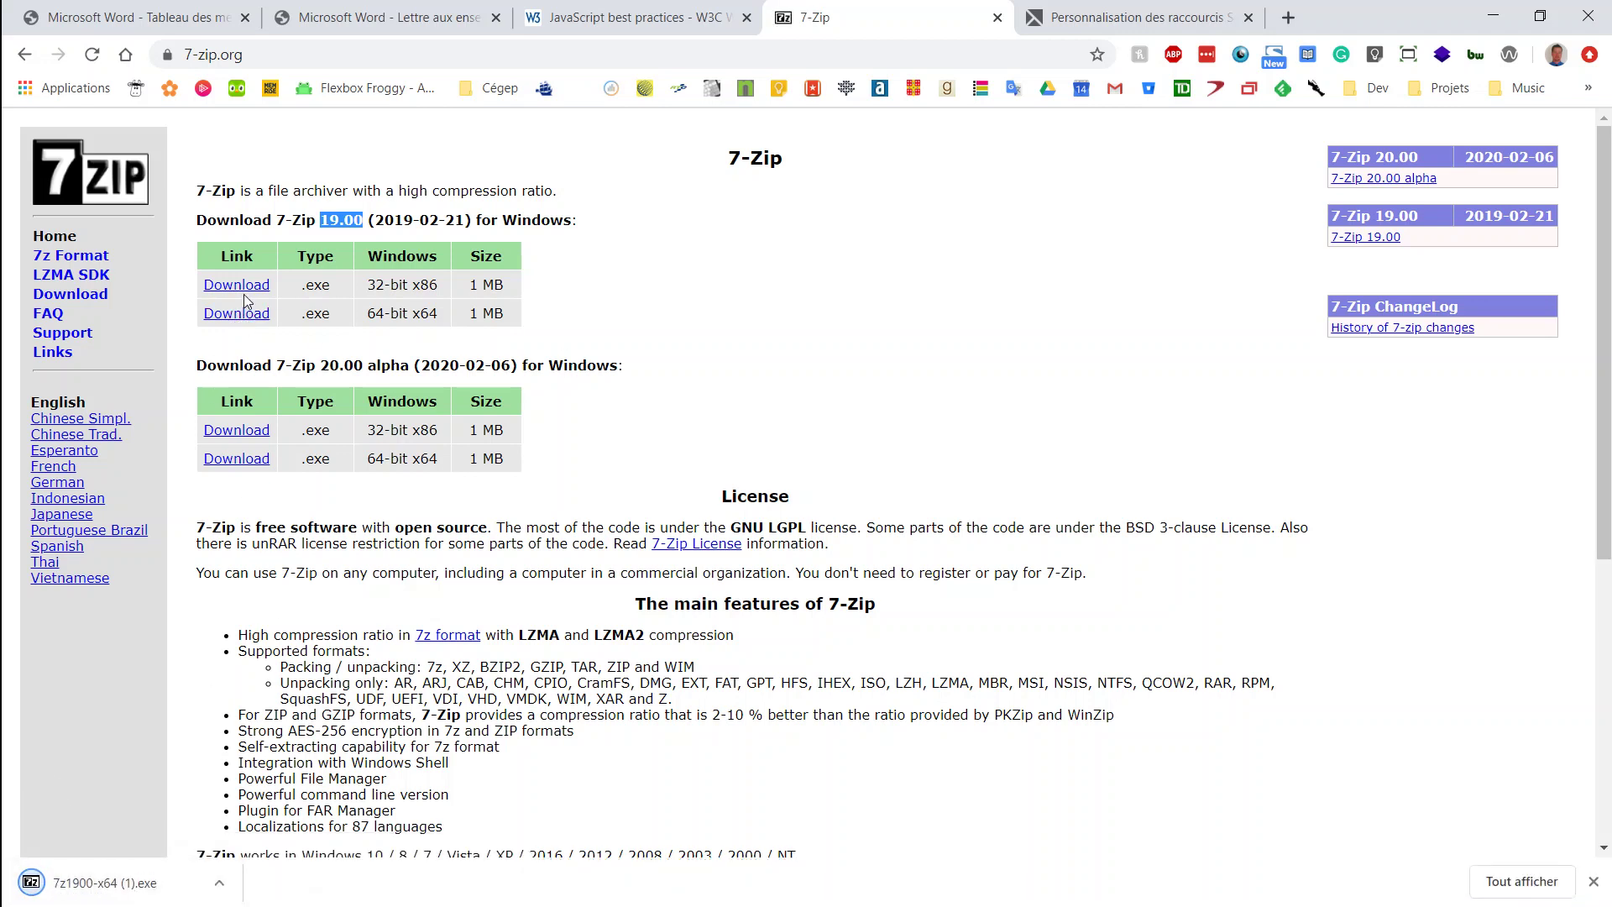
- Run the downloaded installer 7z1900-x64 (1).exe, minimize the browser, and close the Programmes et fonctionnalités window
click(99, 888)
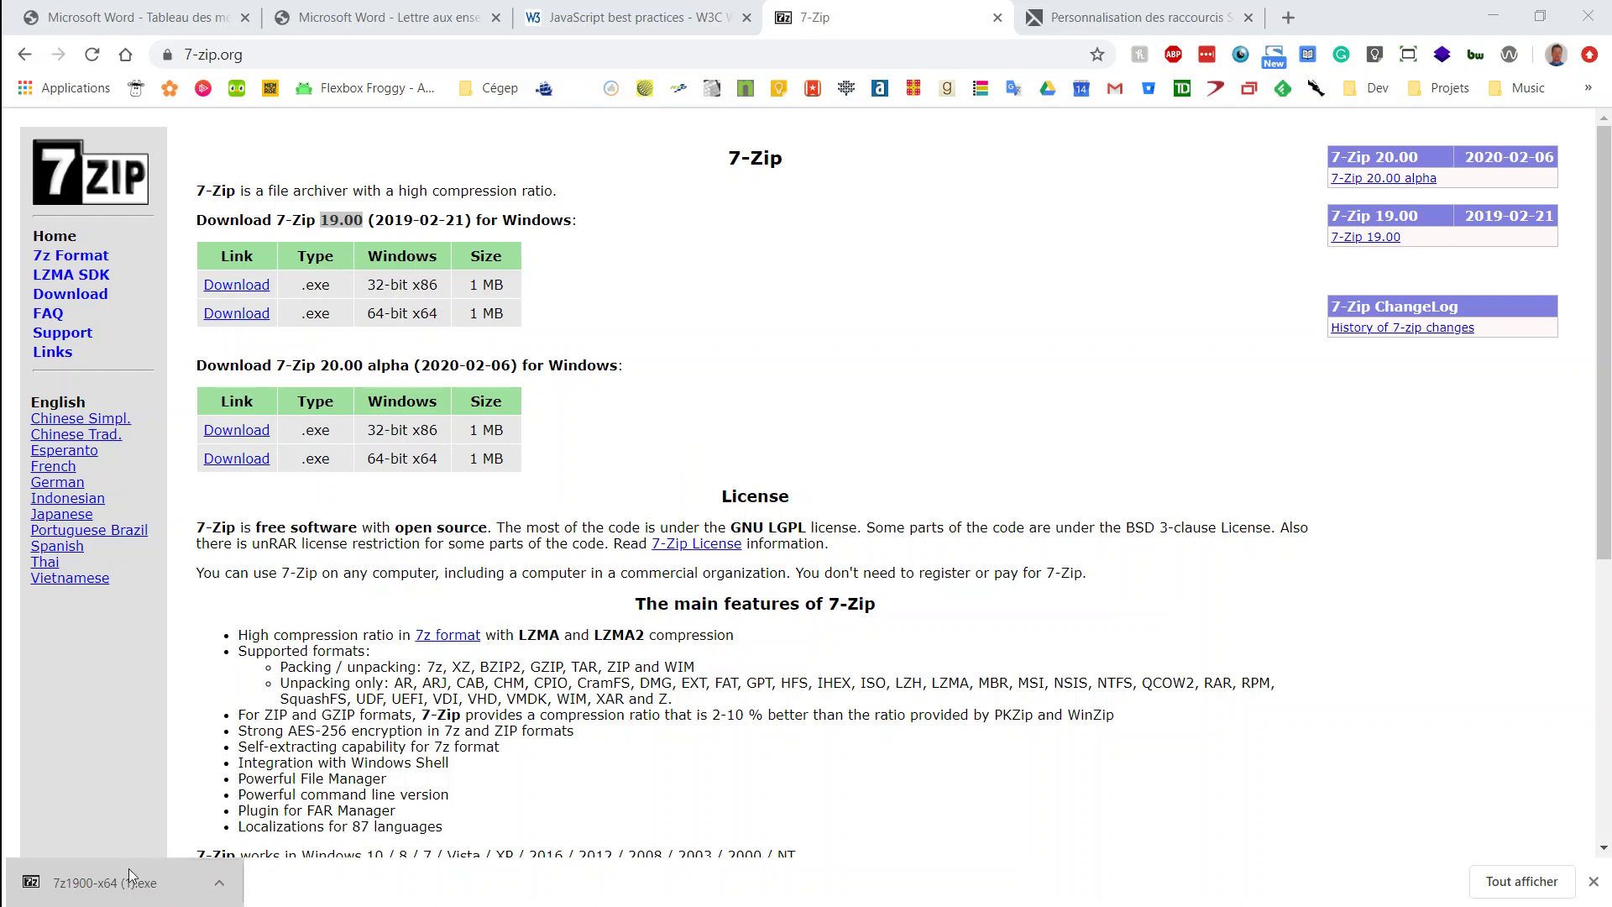
click(99, 890)
click(113, 892)
key(alt+Tab)
key(alt+Tab)
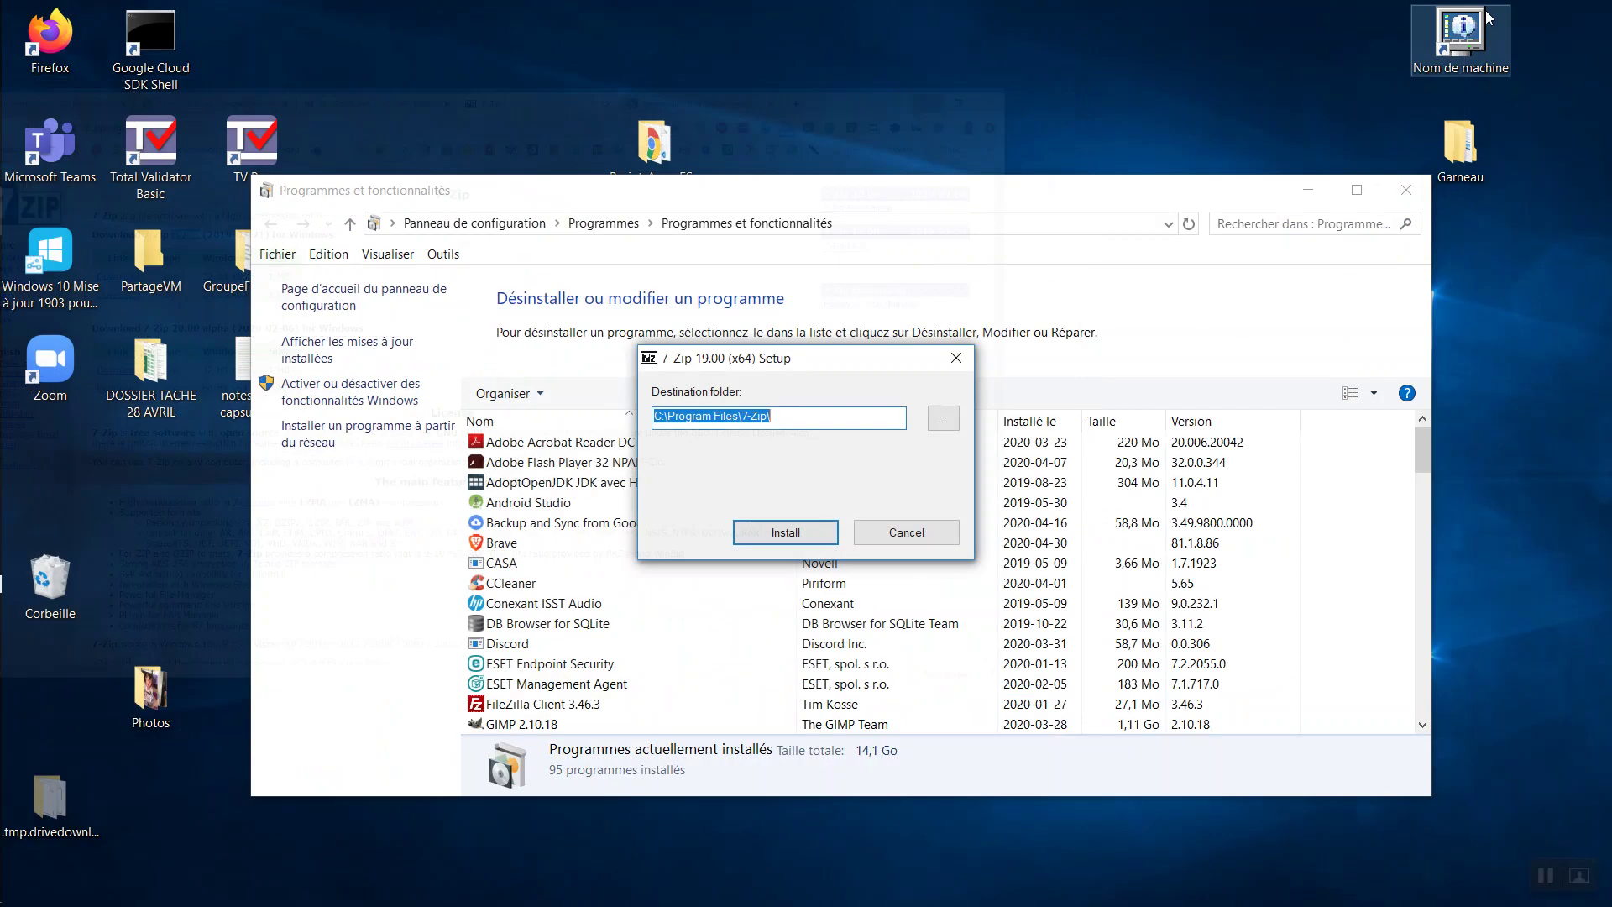
click(1494, 15)
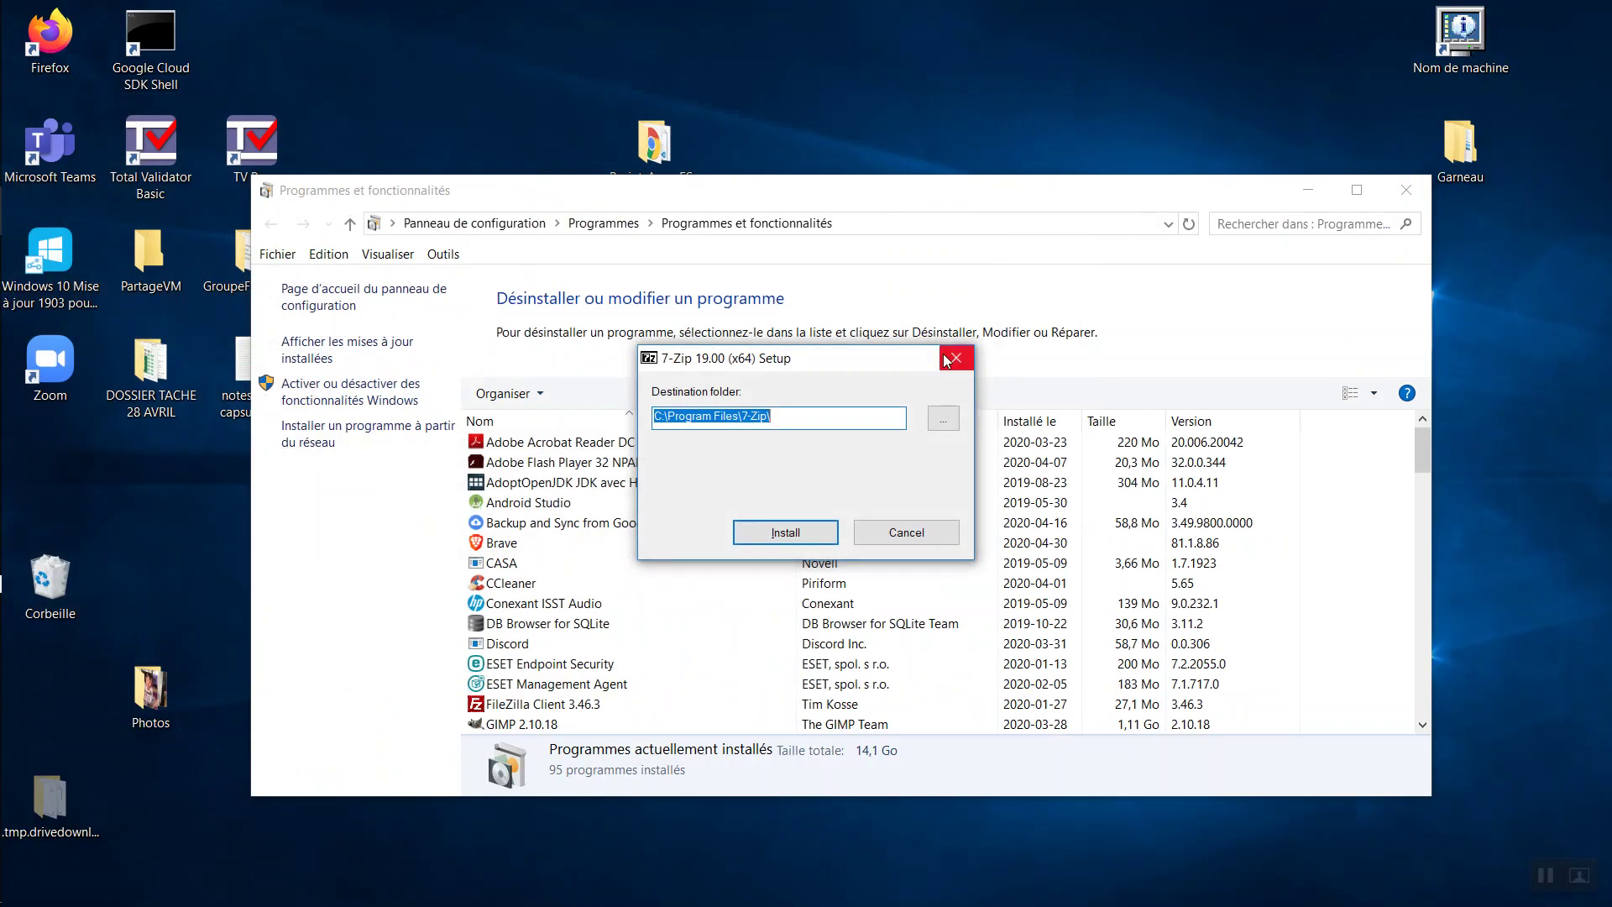
click(1401, 193)
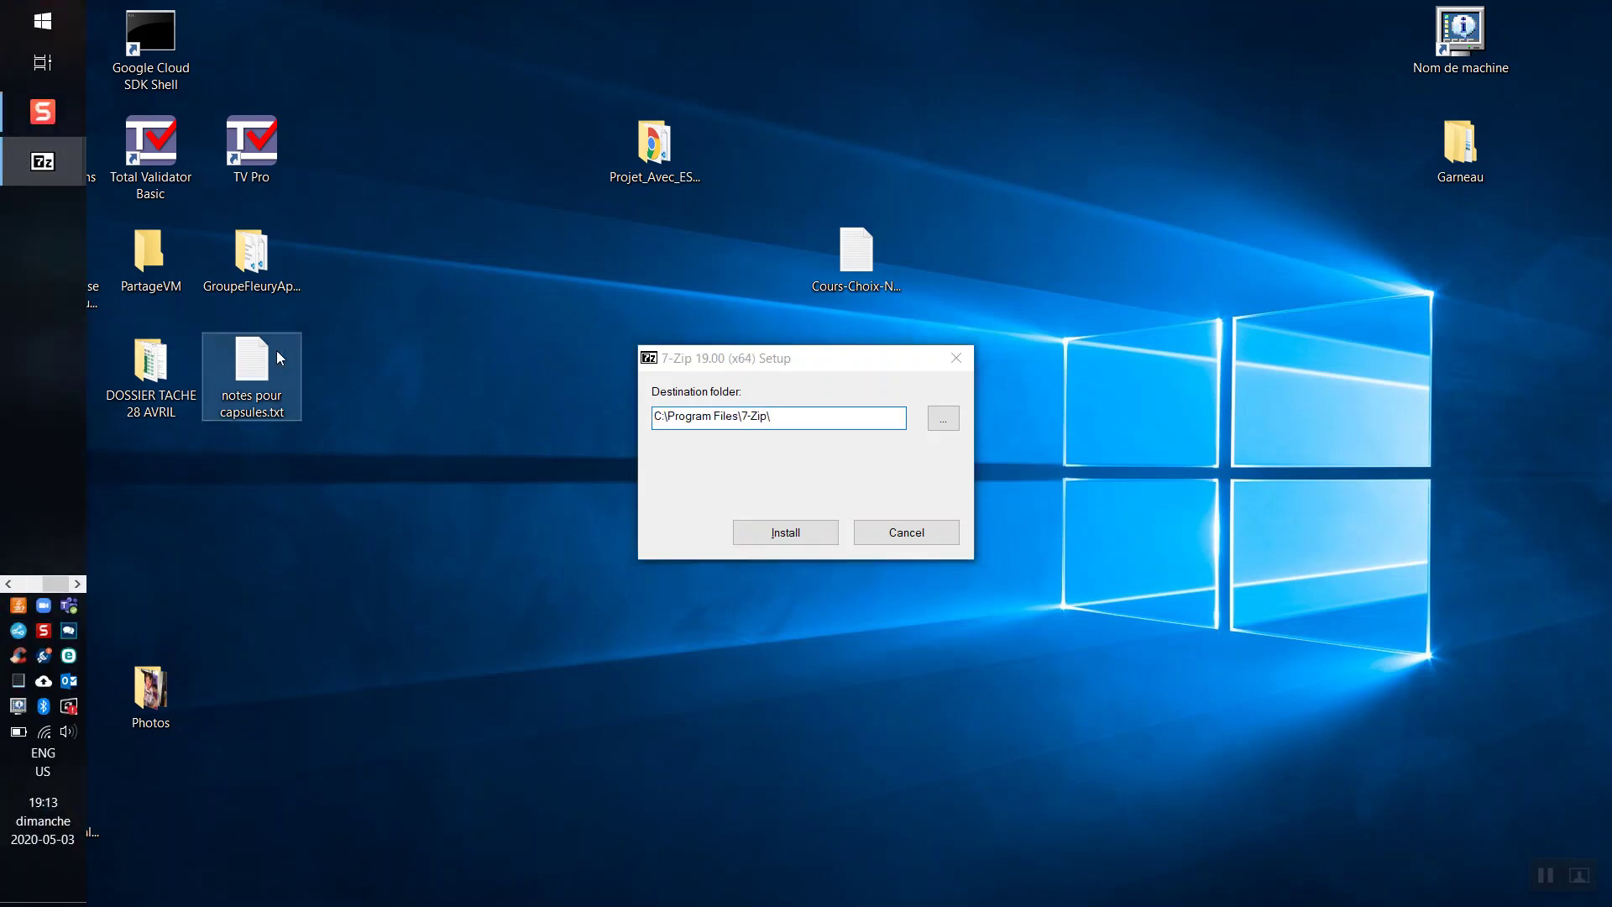
- Examine the folders and drives under Ce PC in a maximized File Explorer window, and close it
key(super+e)
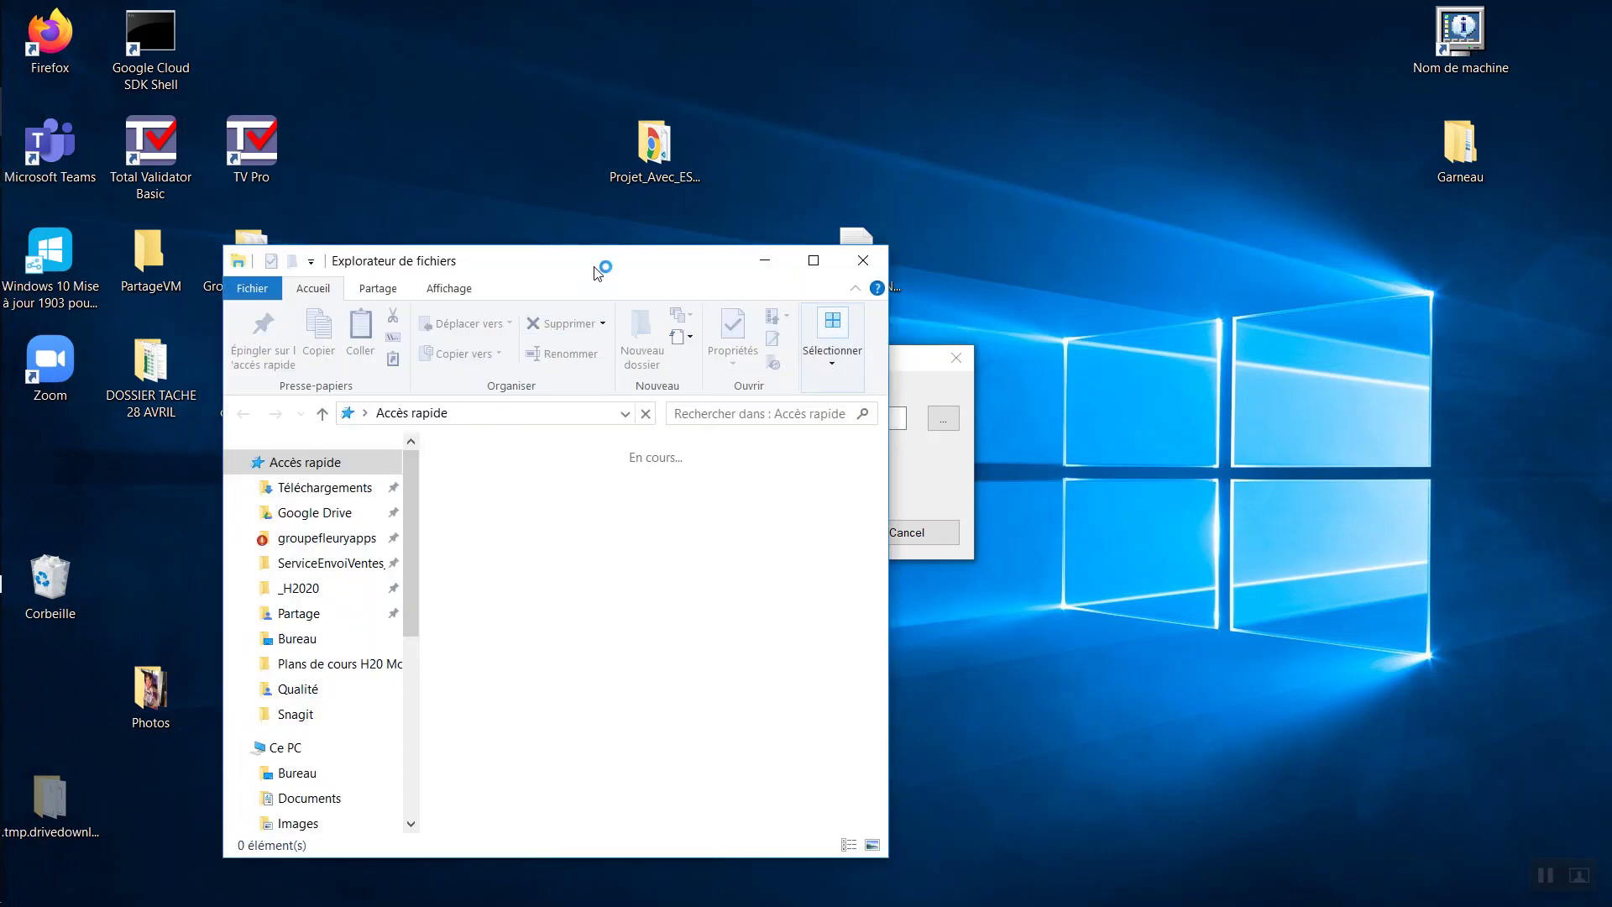
double_click(594, 267)
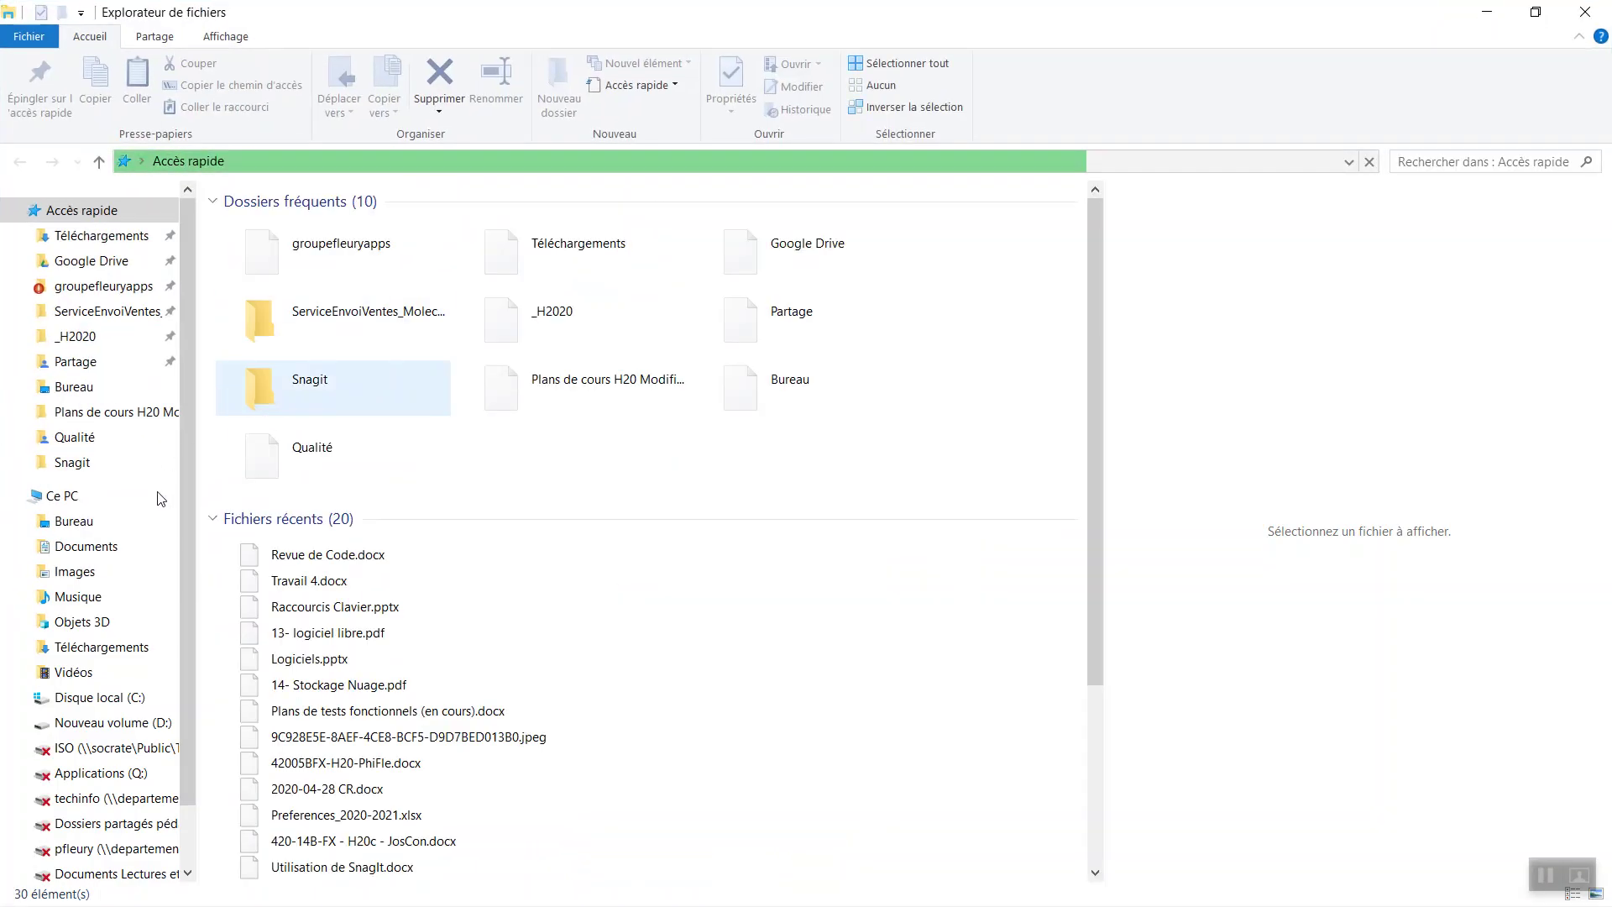
click(52, 495)
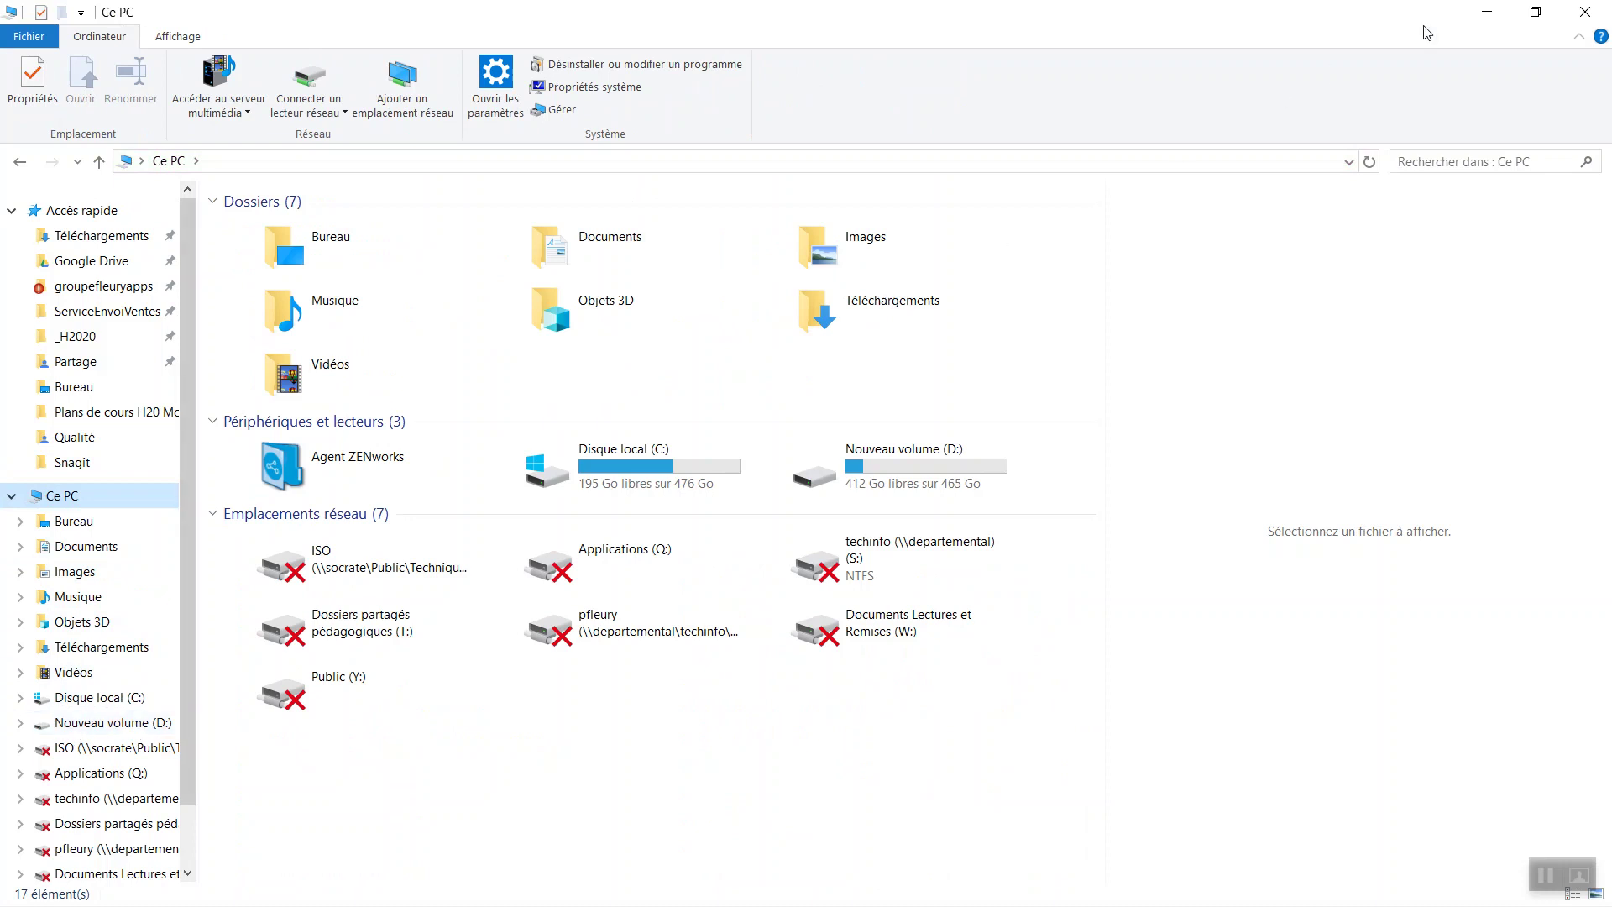
click(1586, 11)
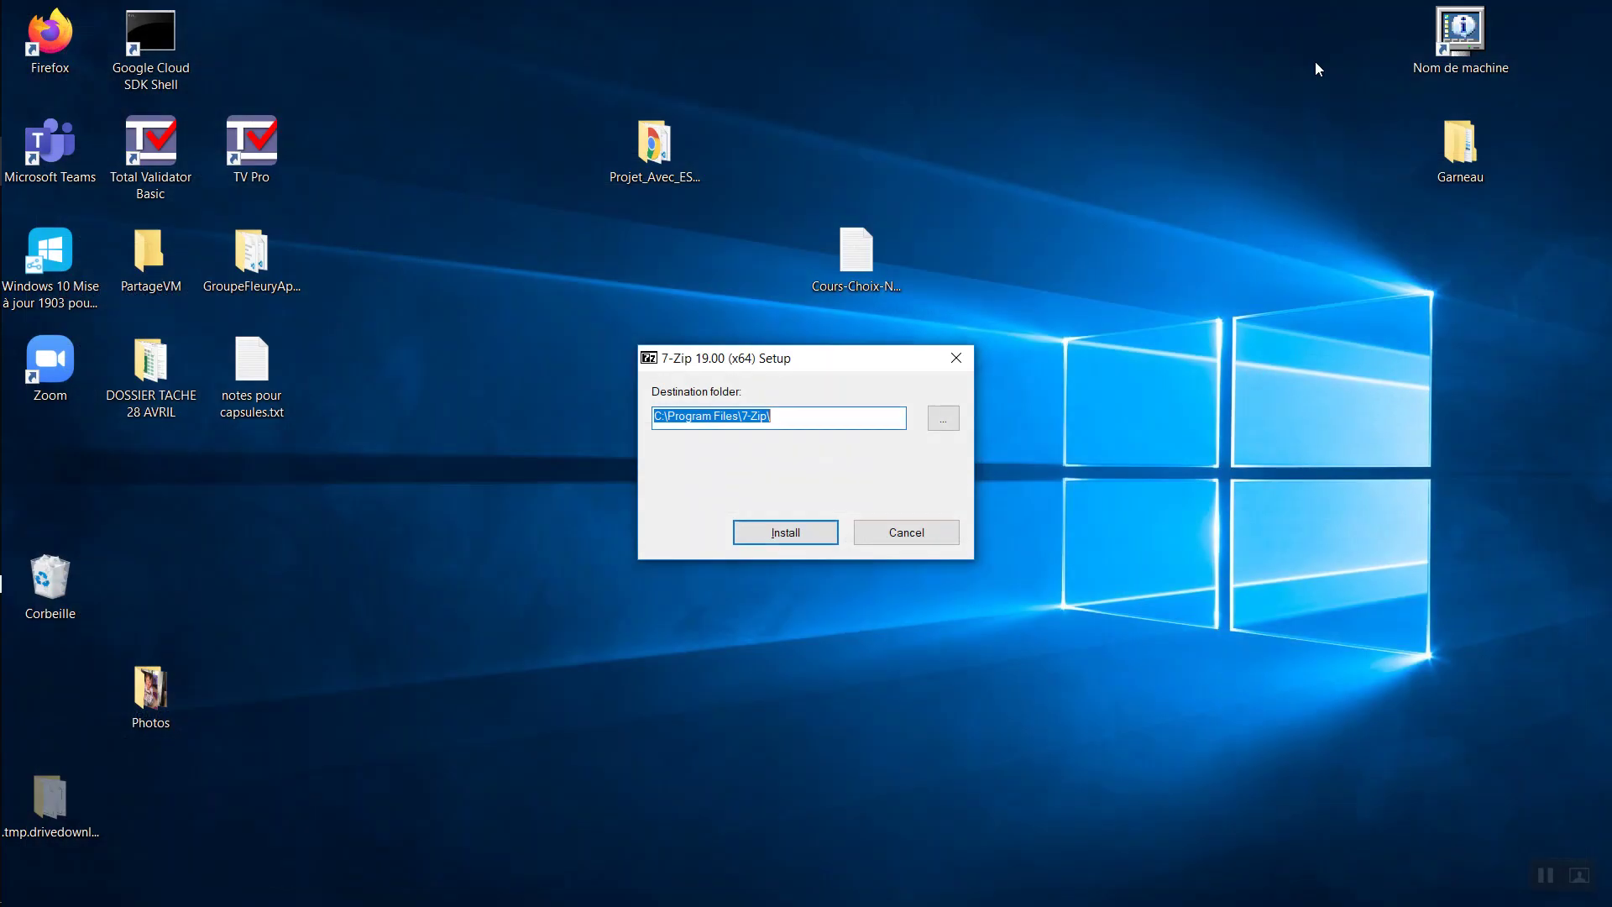
- Install 7-Zip 19.00 into C:\Program Files\7-Zip\ and move the remaining setup window slightly upward
click(806, 532)
drag(835, 360, 855, 285)
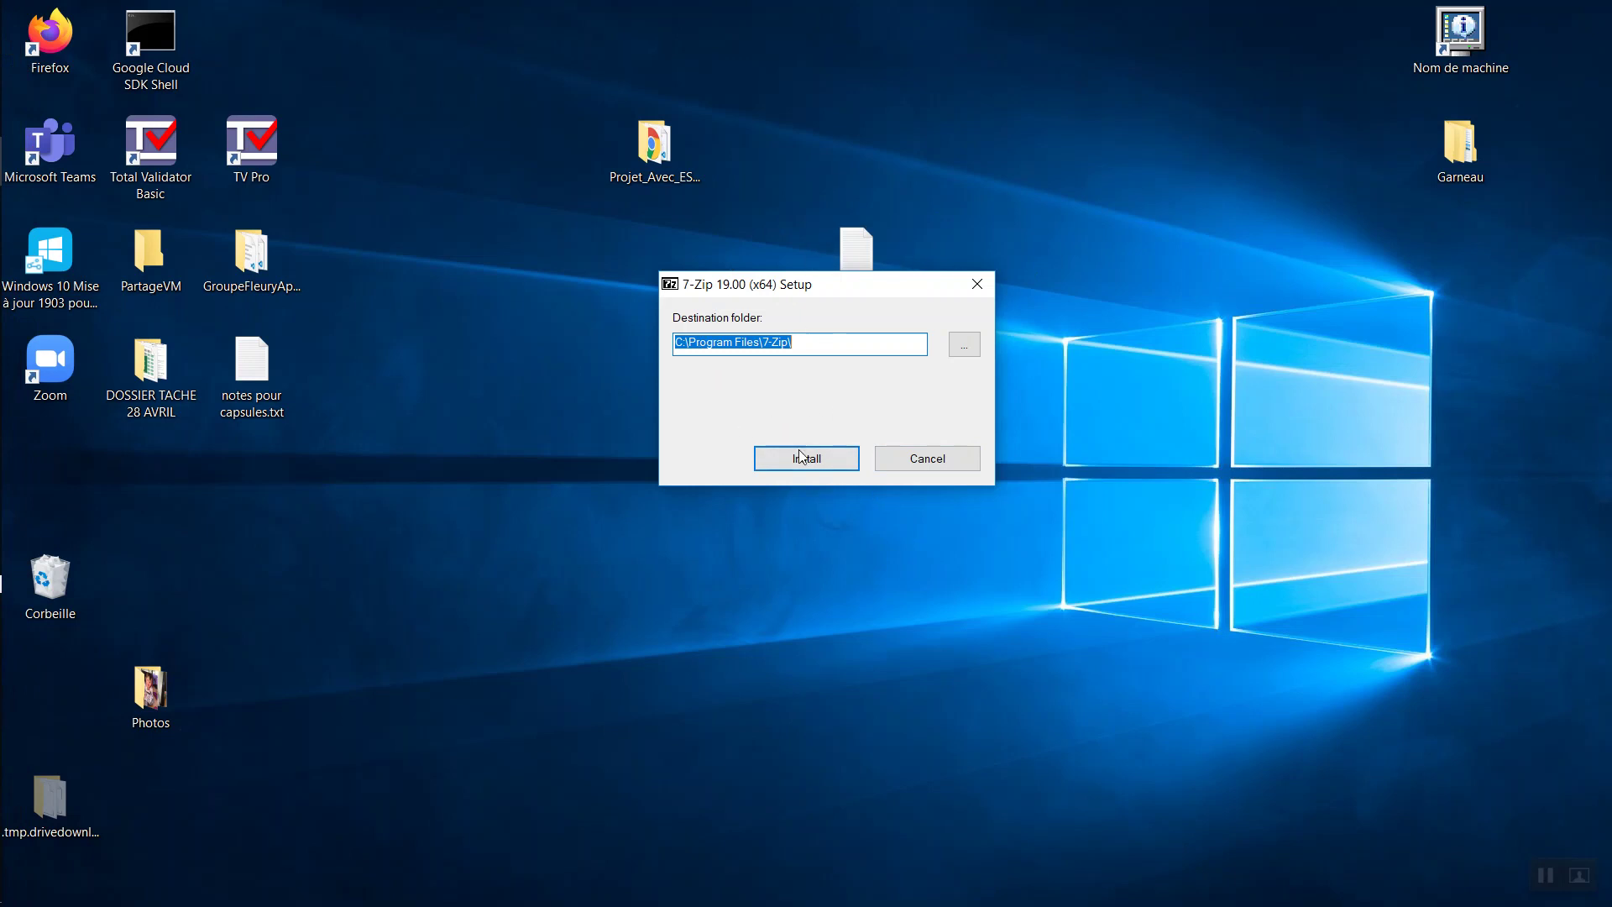
- Check the installation by searching Windows for "7", launching 7-Zip File Manager, and closing it
mouse_move(4, 298)
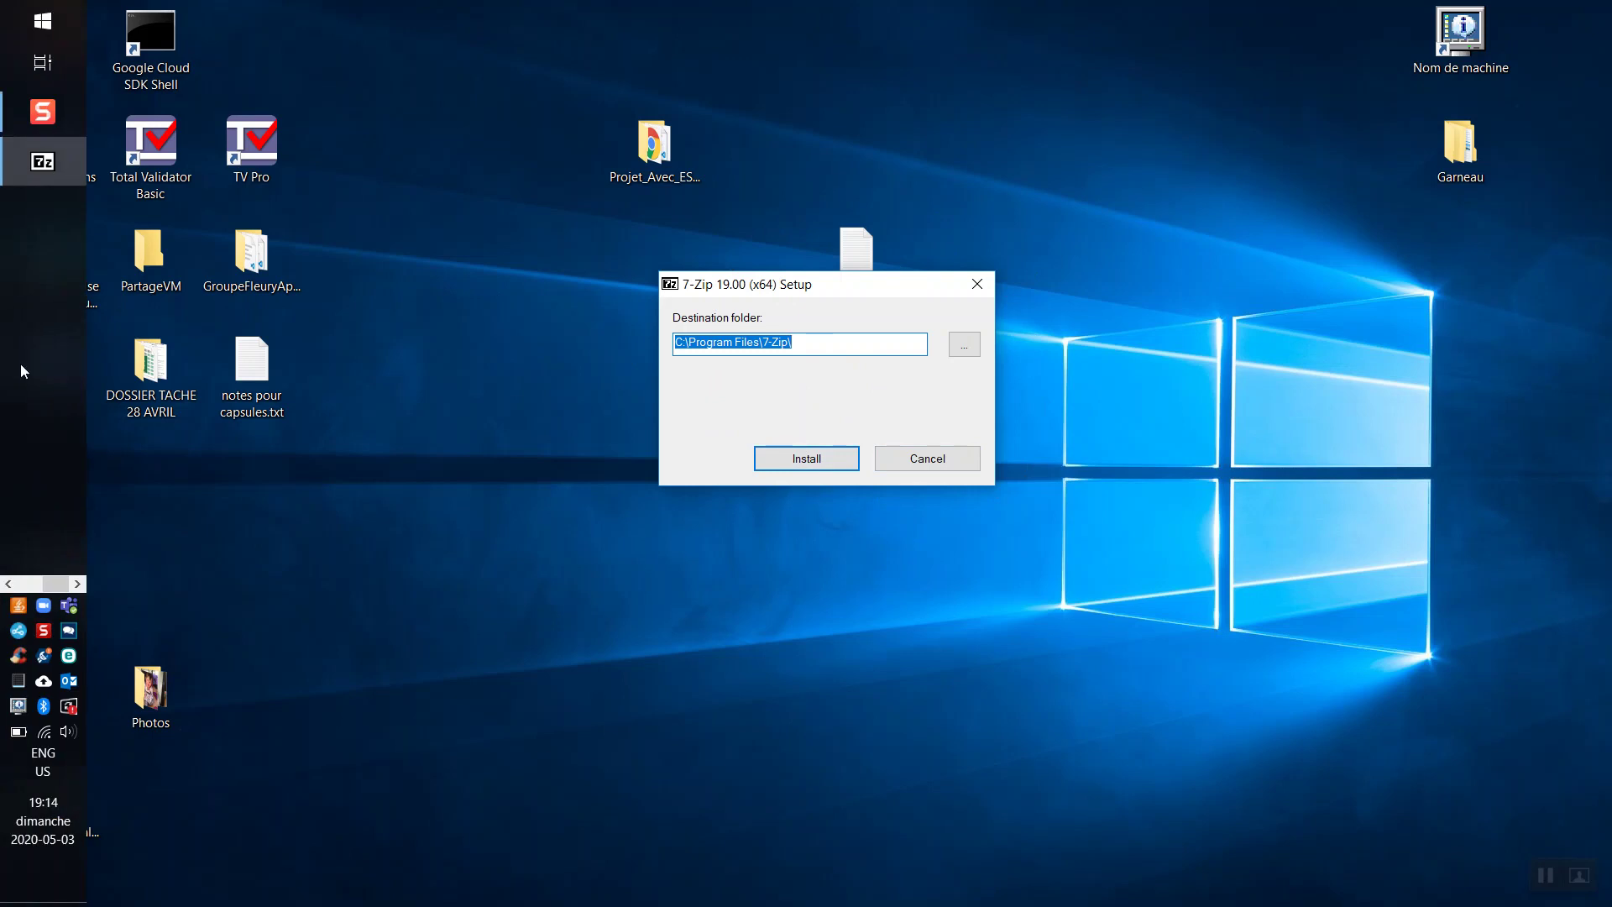
click(34, 583)
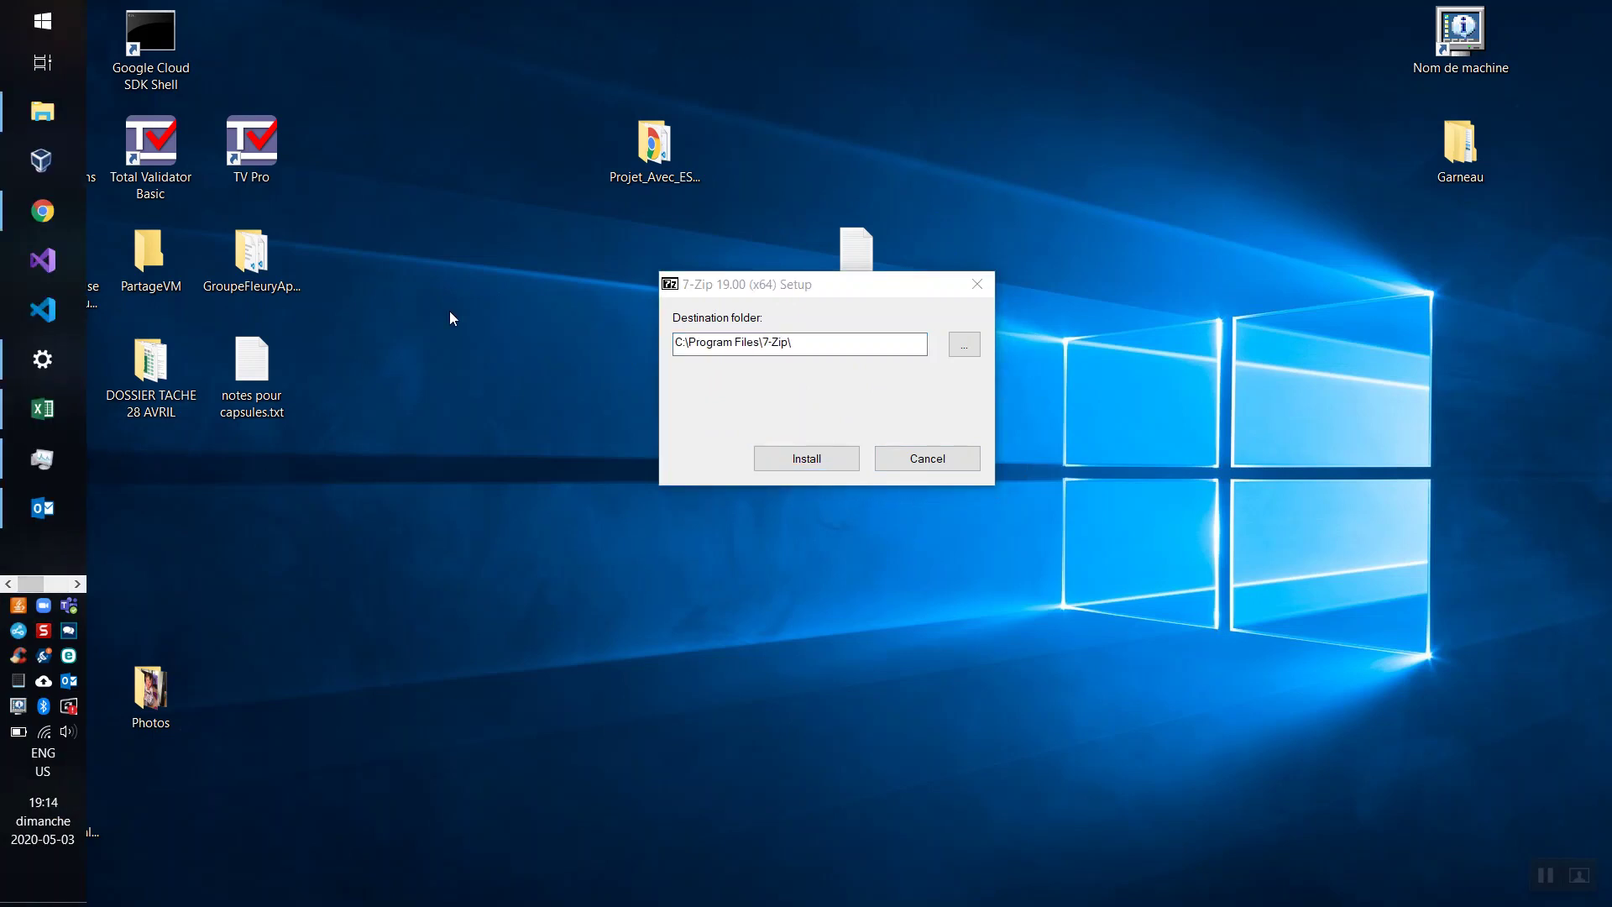
key(super)
text(7)
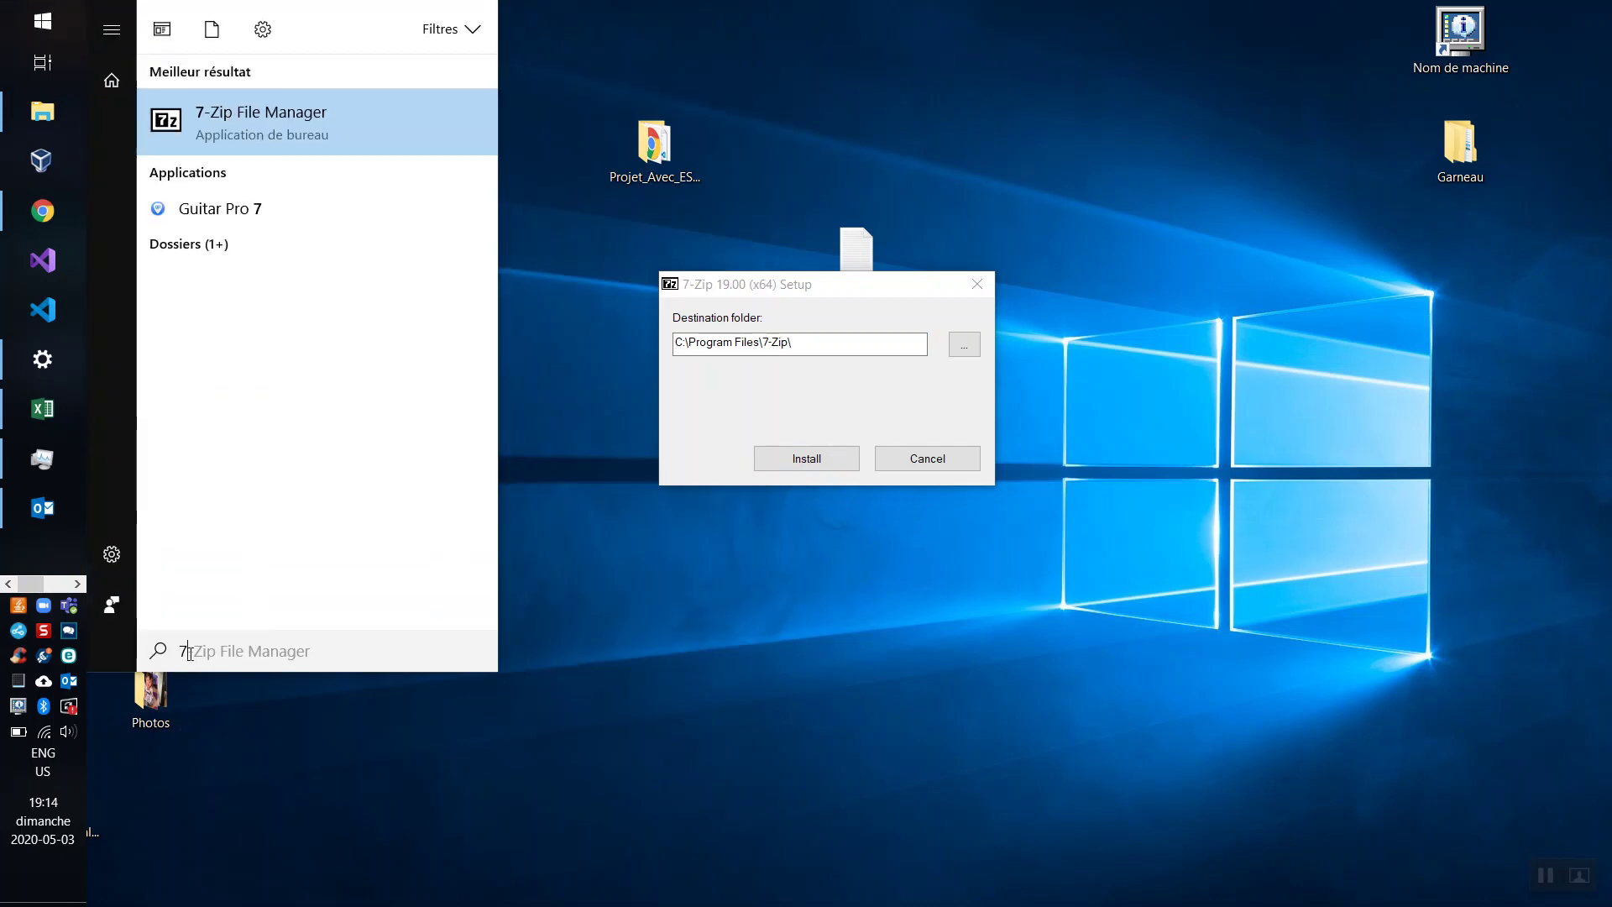
click(219, 117)
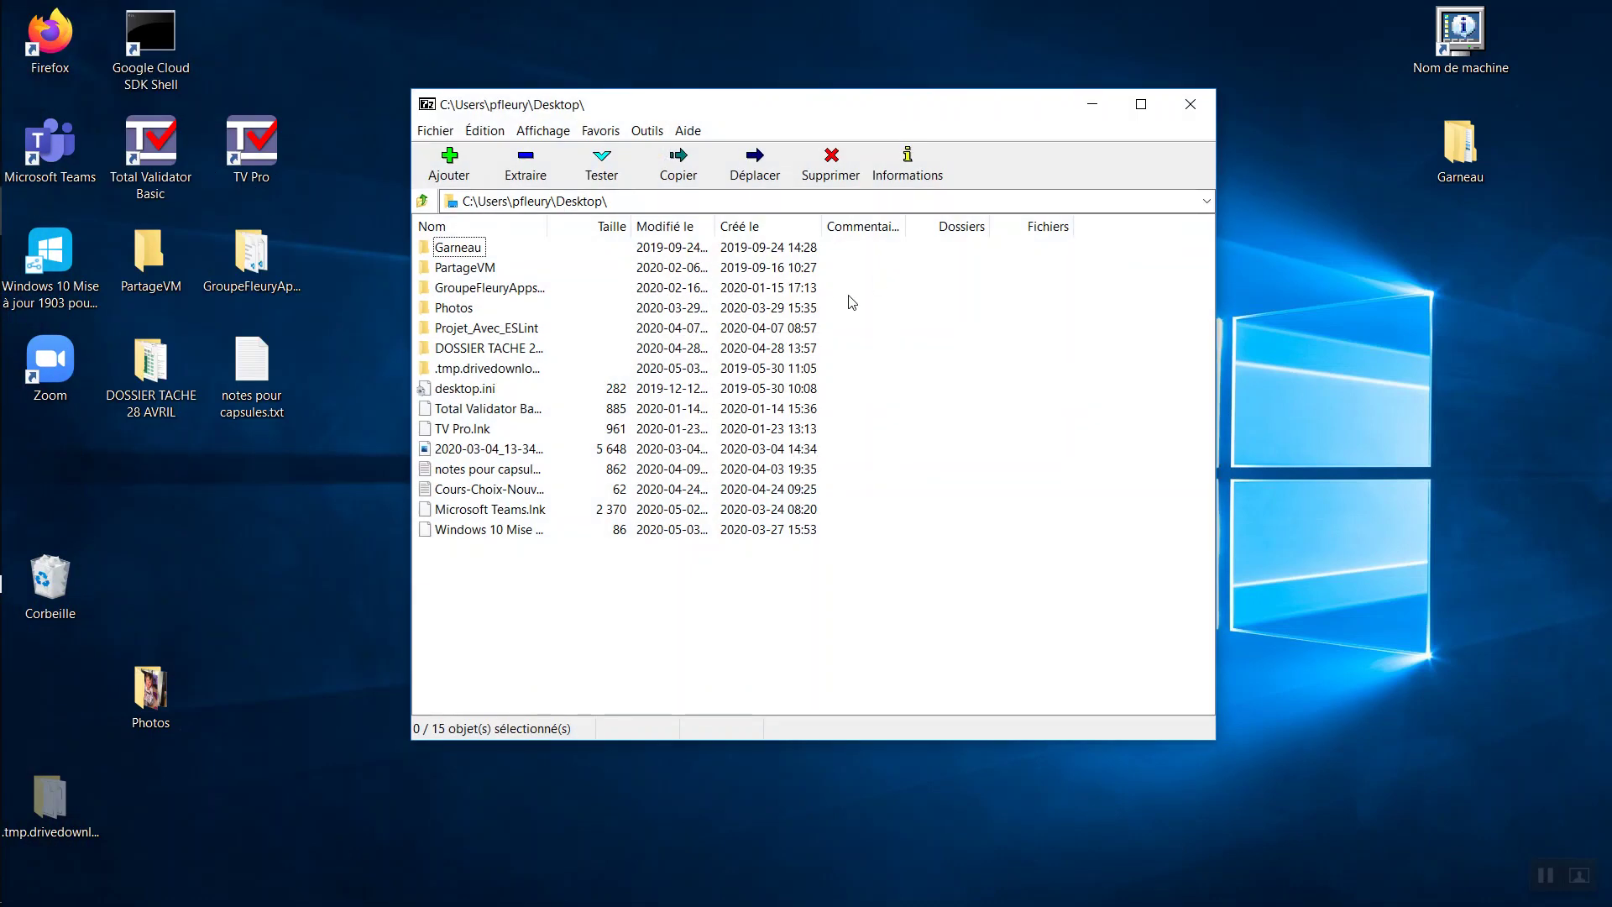
click(1193, 101)
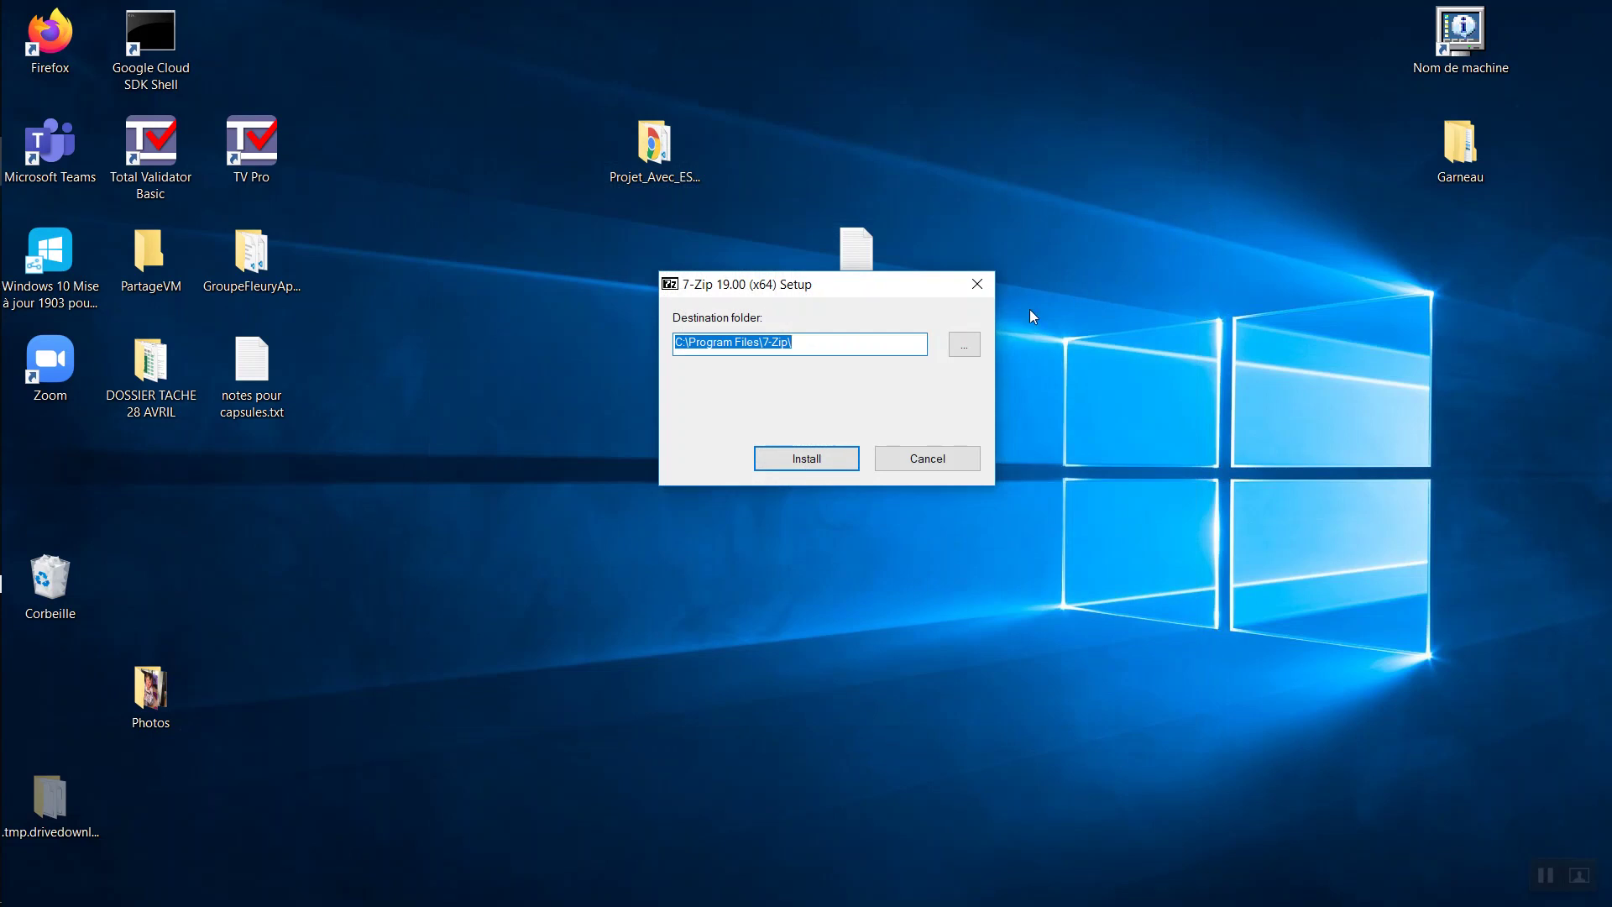
- Close the remaining 7-Zip setup window and show the installed applications in the Start menu
click(977, 284)
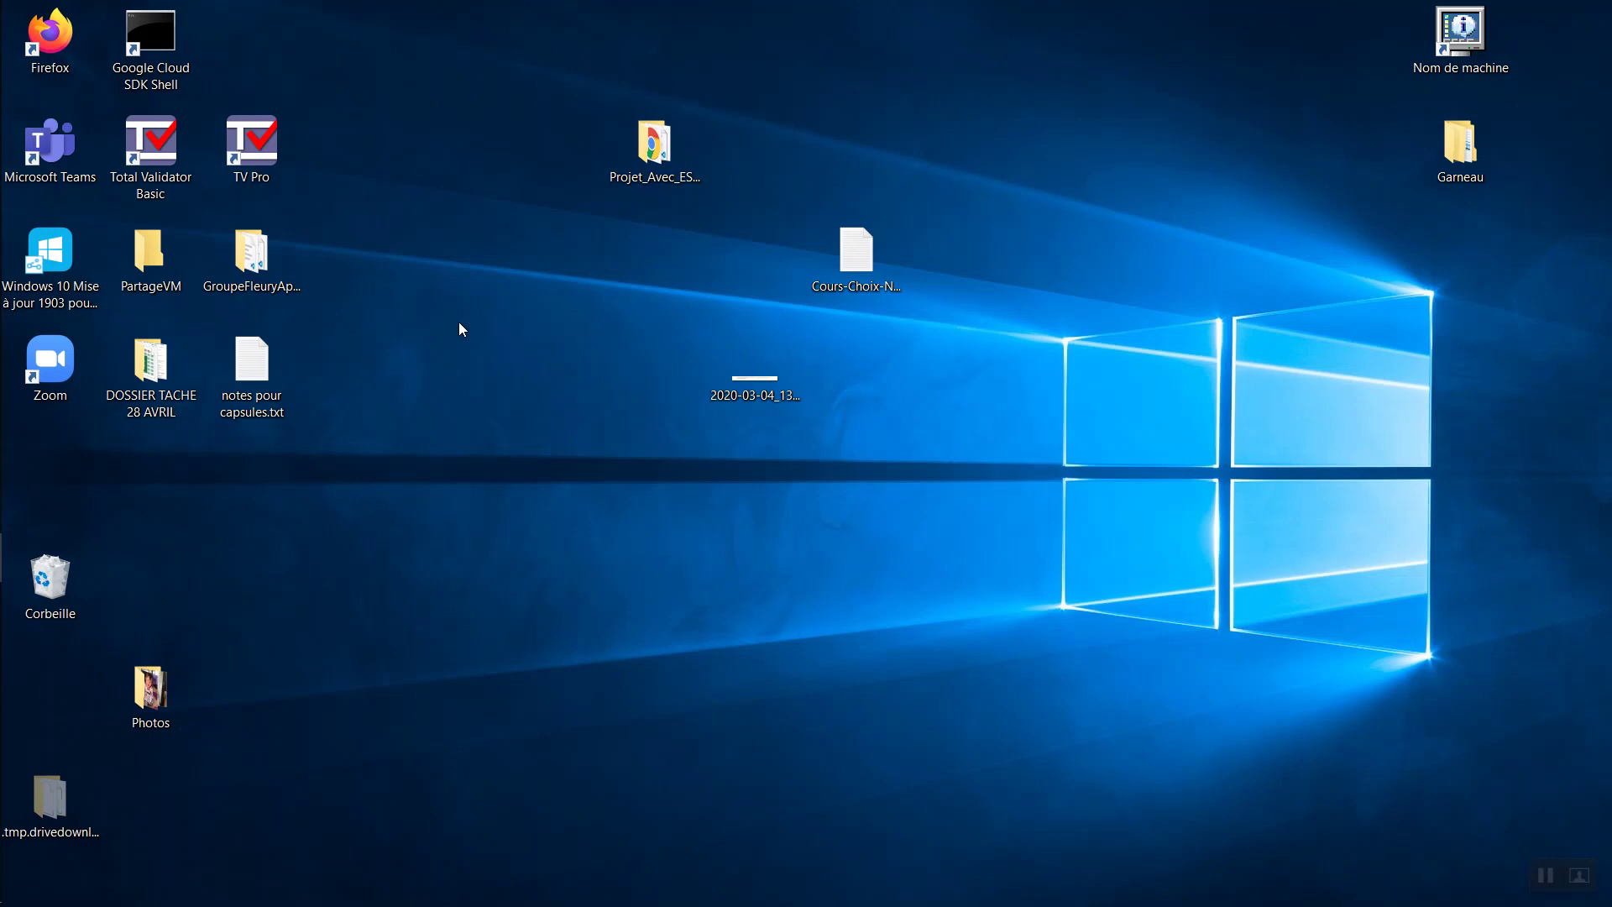
key(super)
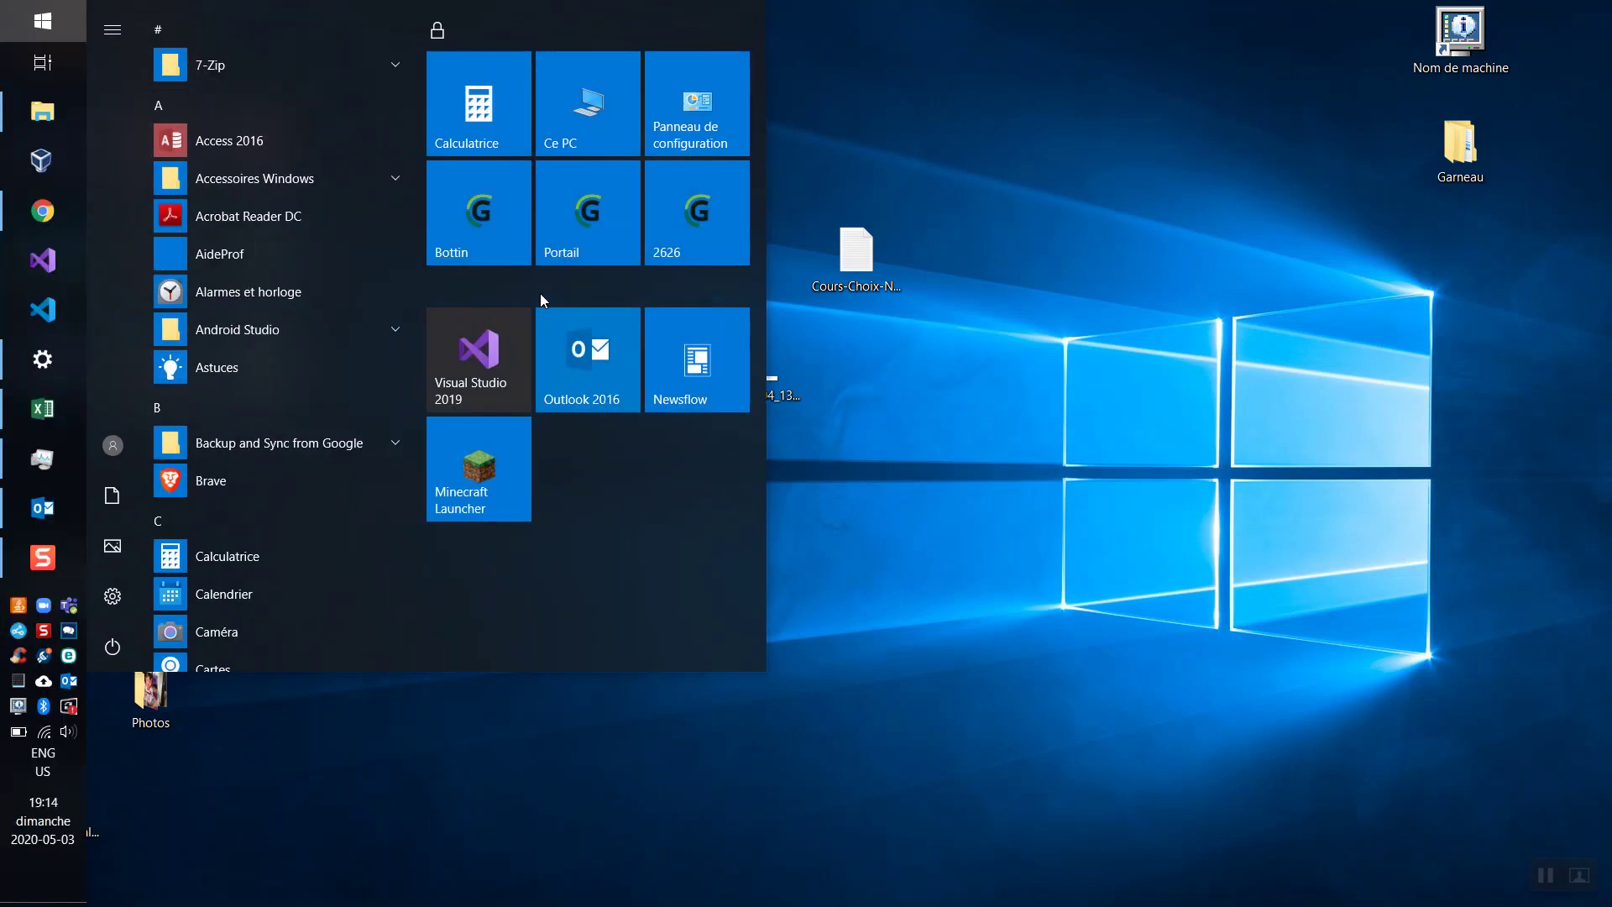
- Search Windows for "7" and view the available actions, including Désinstaller, for 7-Zip File Manager without choosing any
key(super)
text(7)
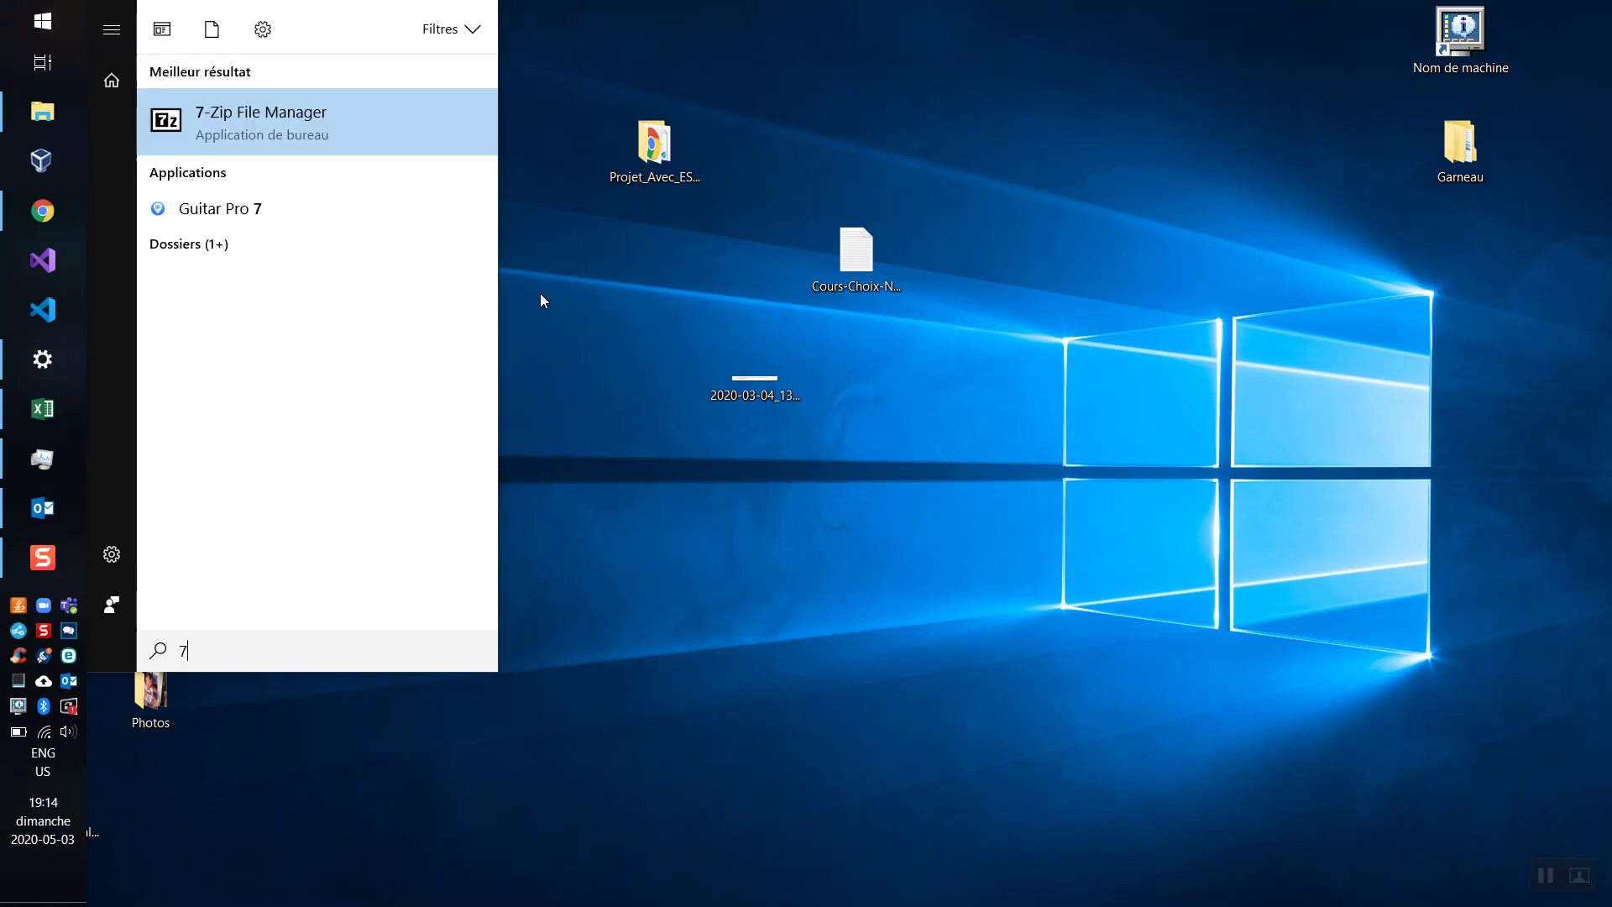
right_click(254, 117)
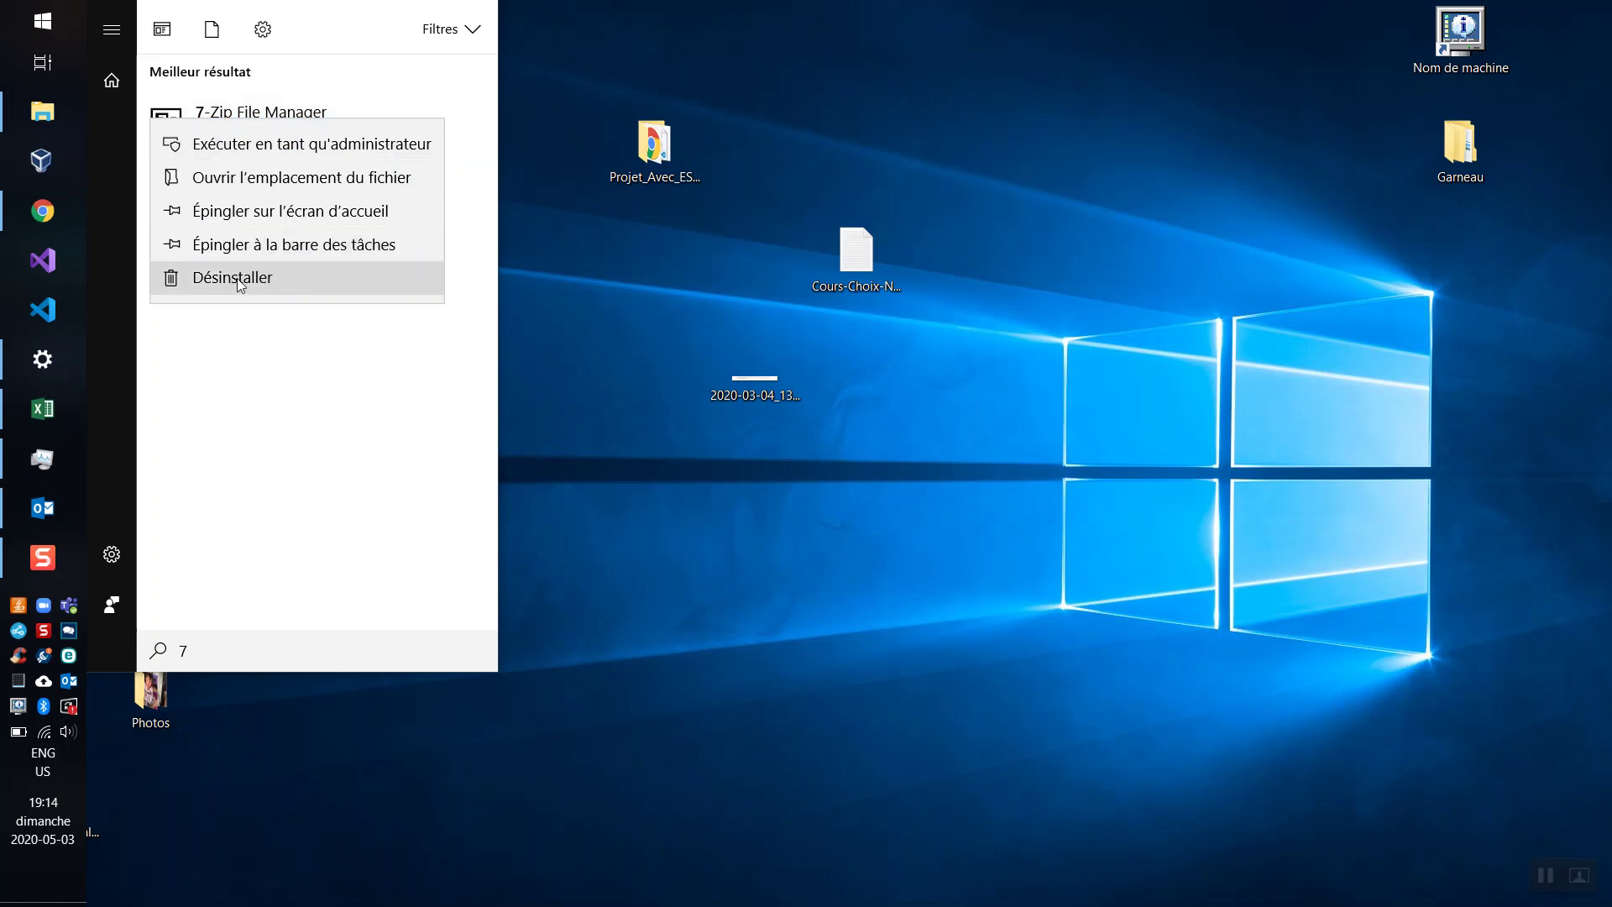
click(253, 414)
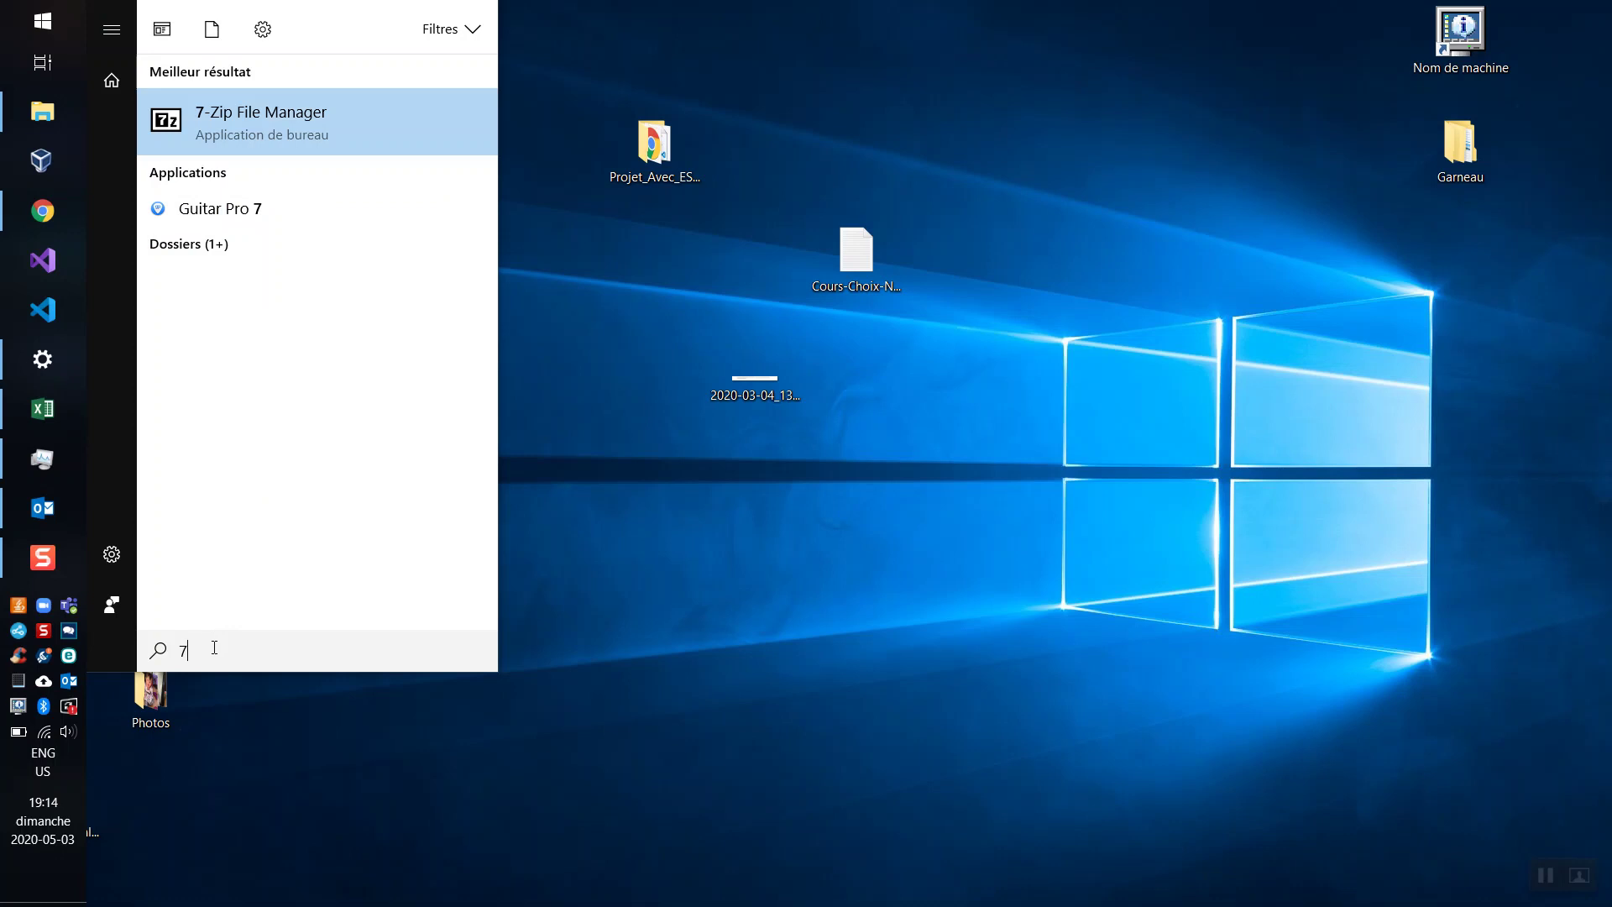
- Search Windows for "progr", open Panneau de configuration, and show the program uninstall list in a maximized window
key(BackSpace)
text(progr)
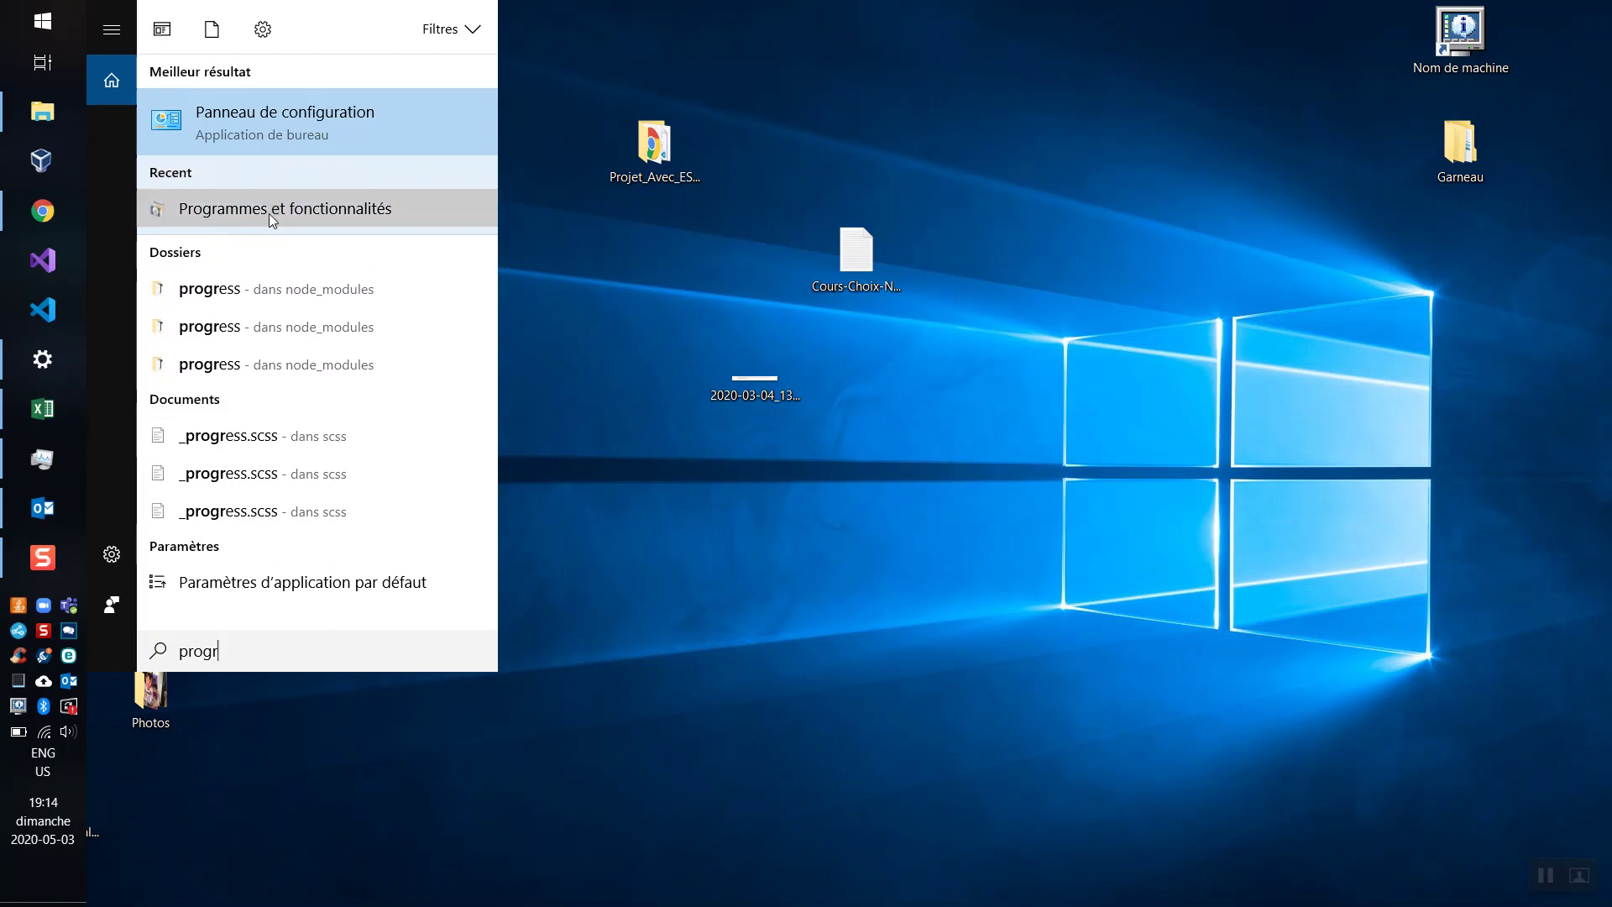
click(251, 110)
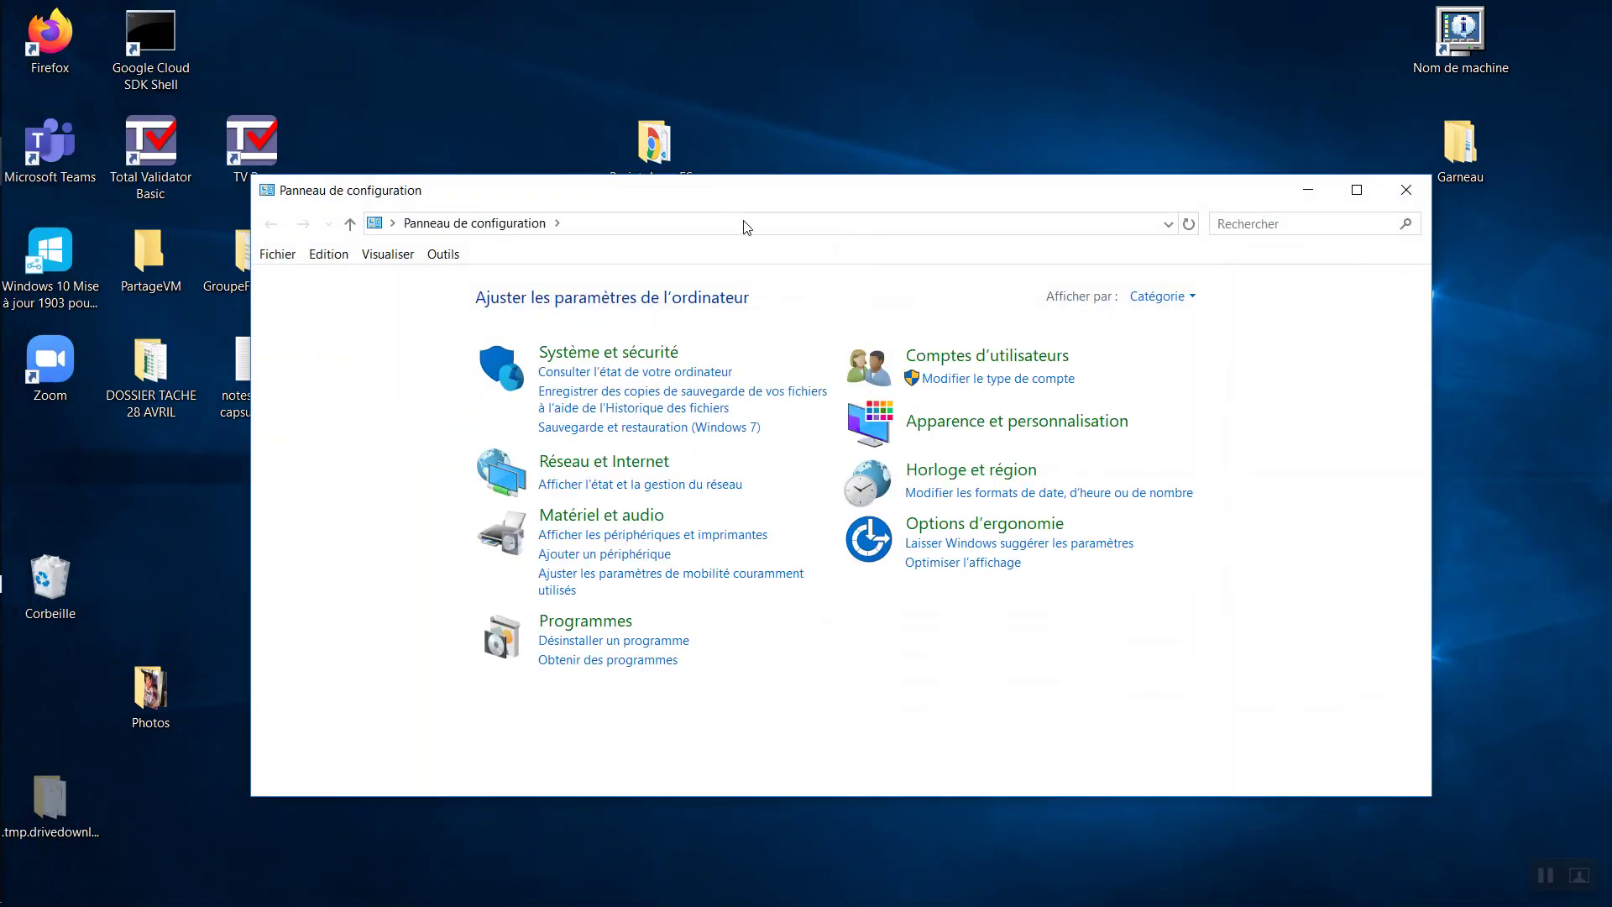
click(620, 643)
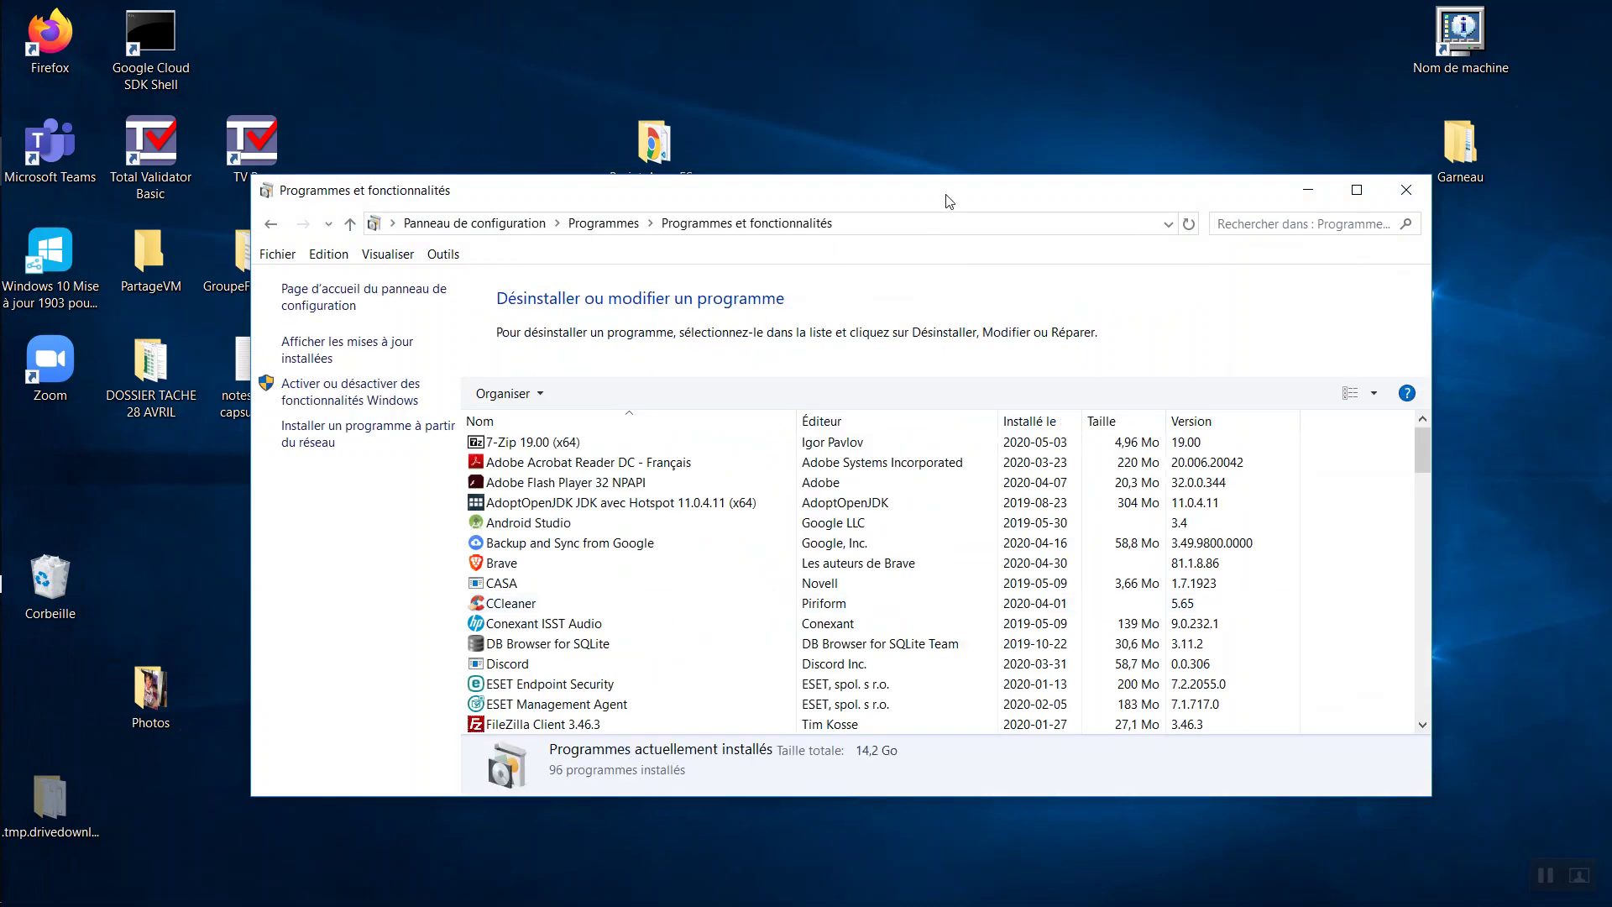
double_click(949, 200)
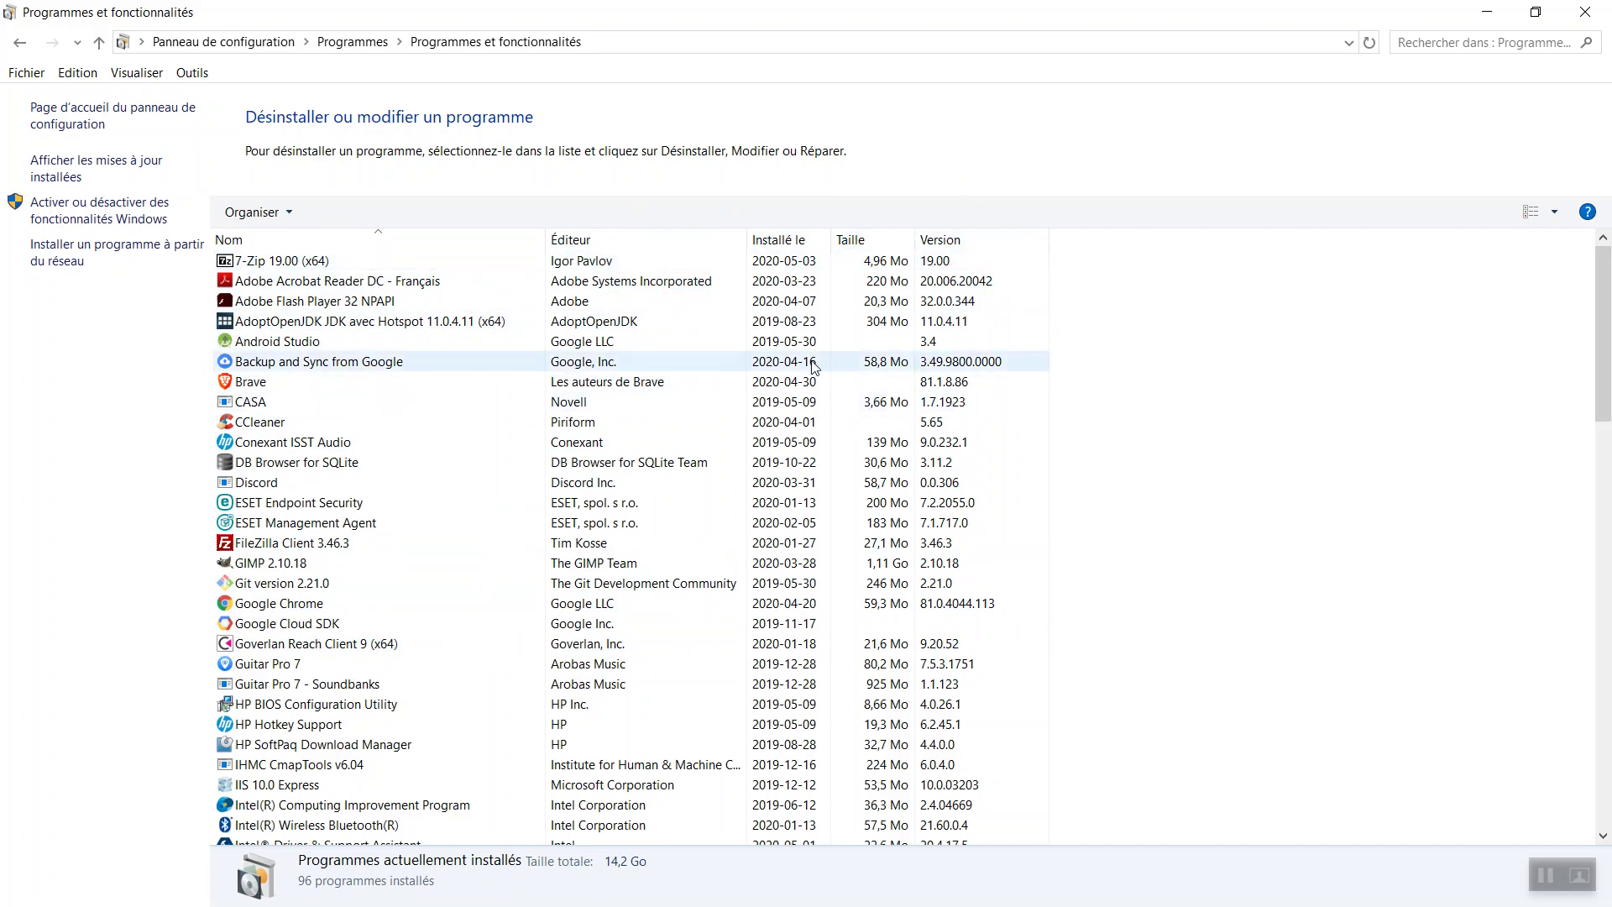
- Examine the installed programs sorted by size, including the Windows Software Development Kit entries, and sort the list by name again
click(870, 241)
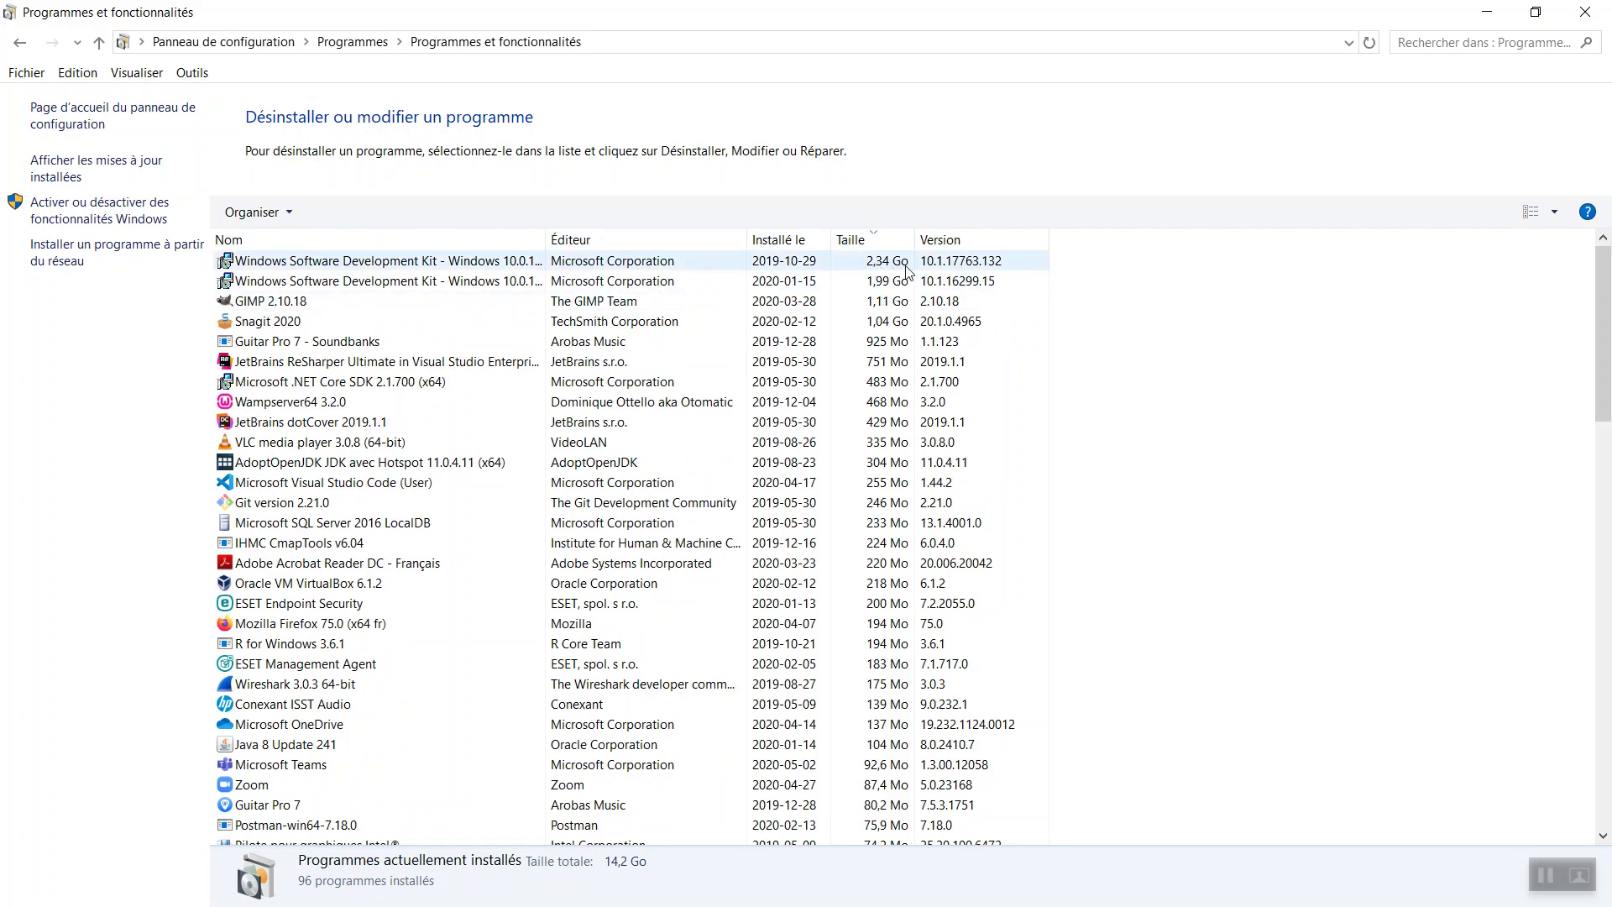
click(402, 262)
click(361, 280)
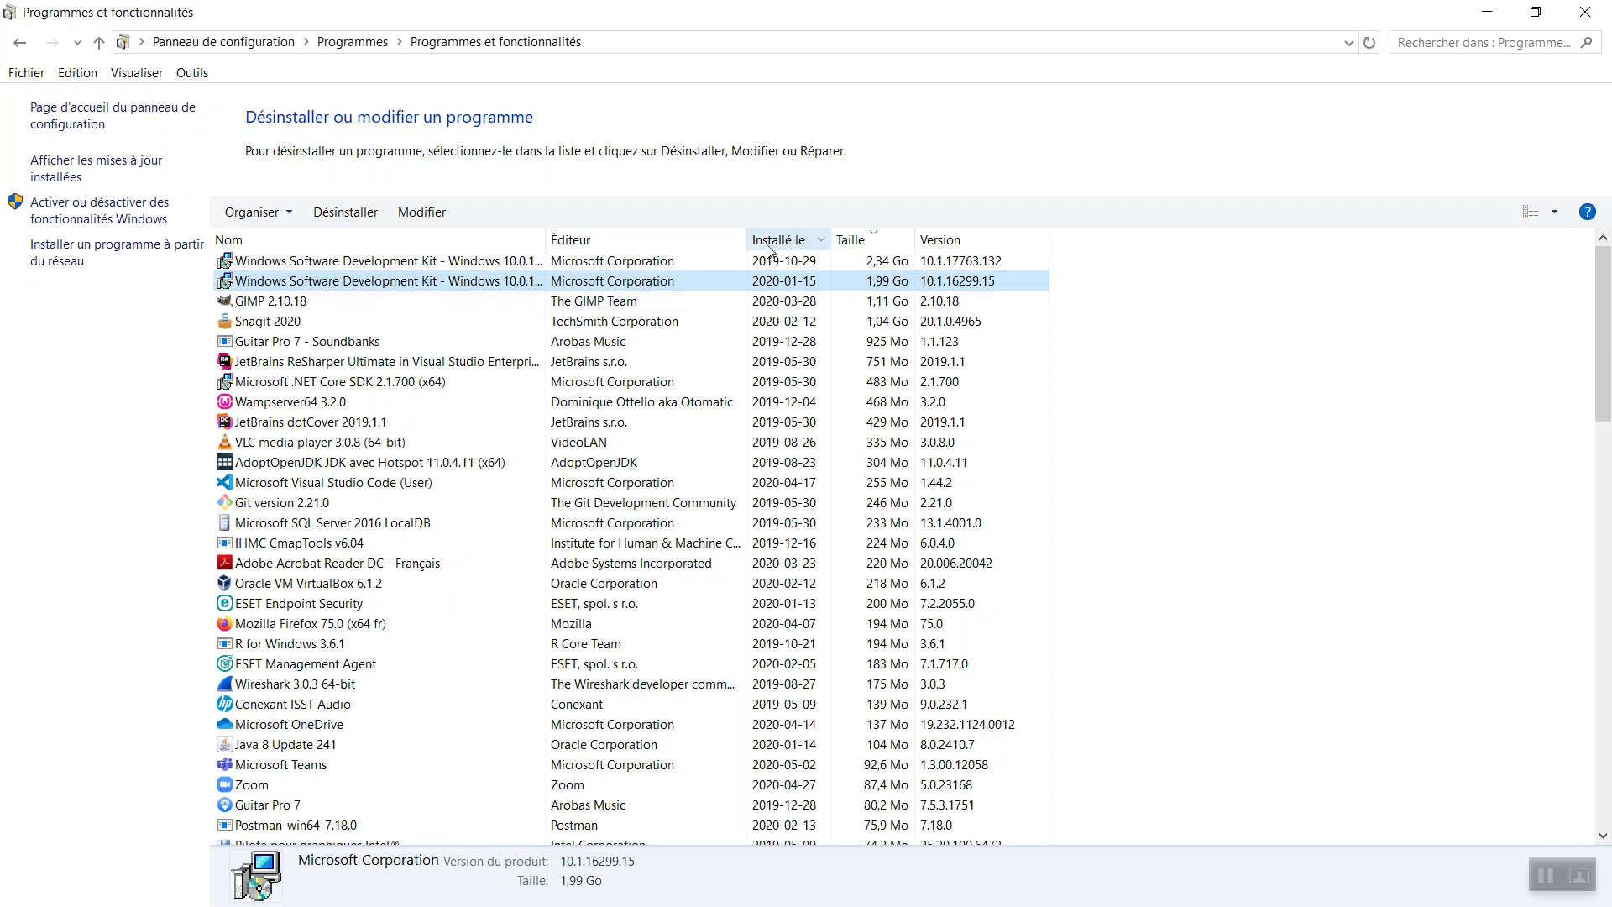
click(390, 235)
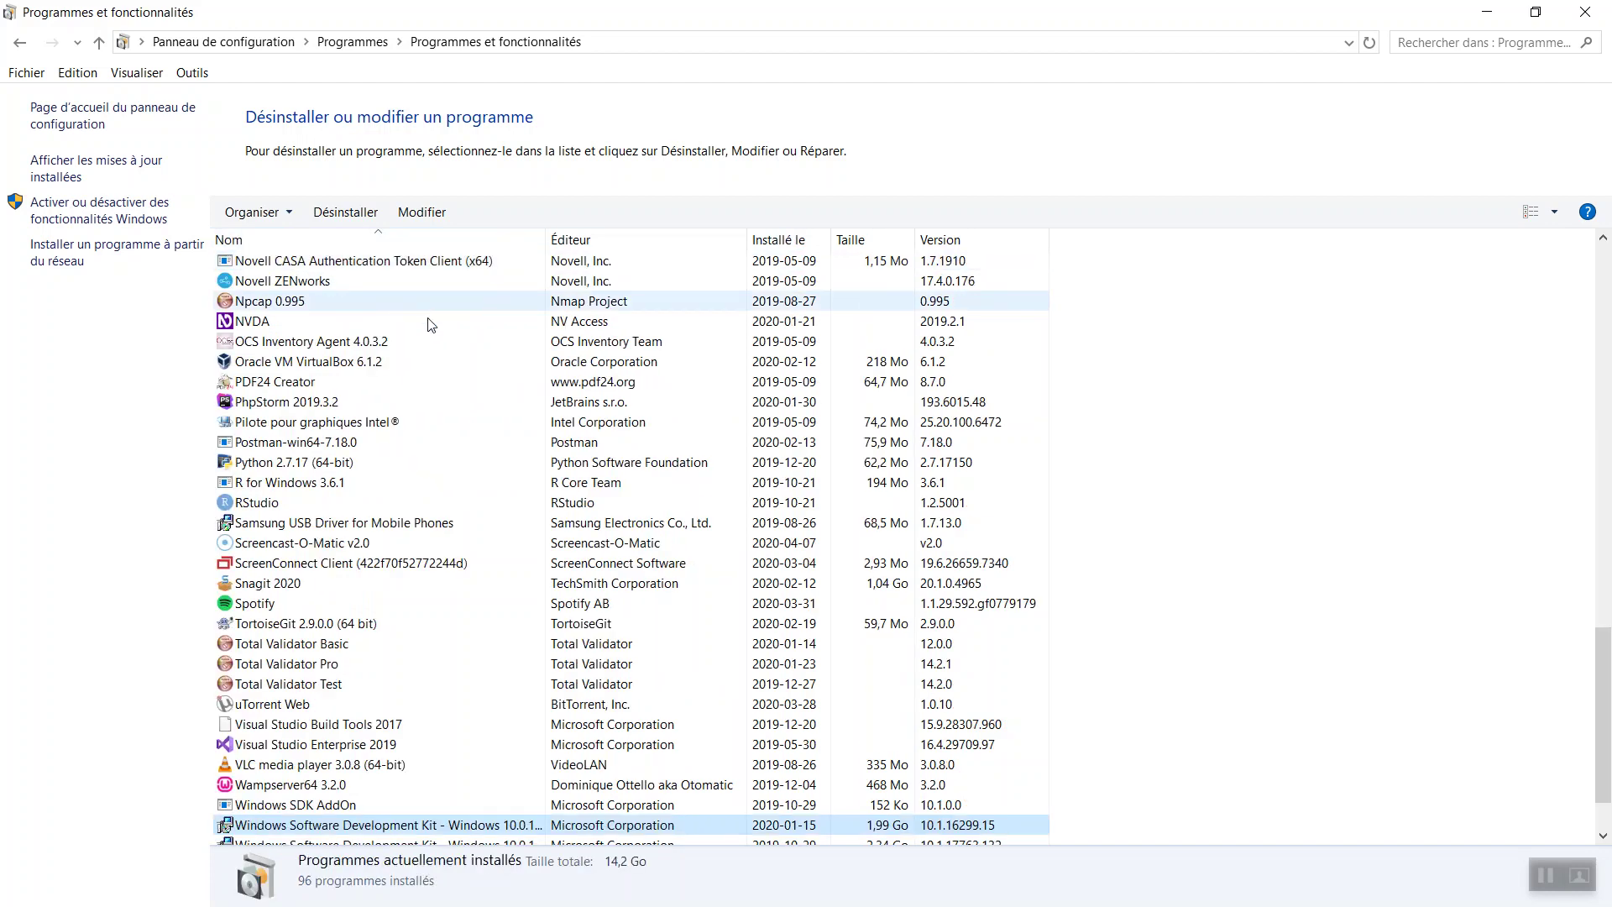
scroll(669, 494, up, 15)
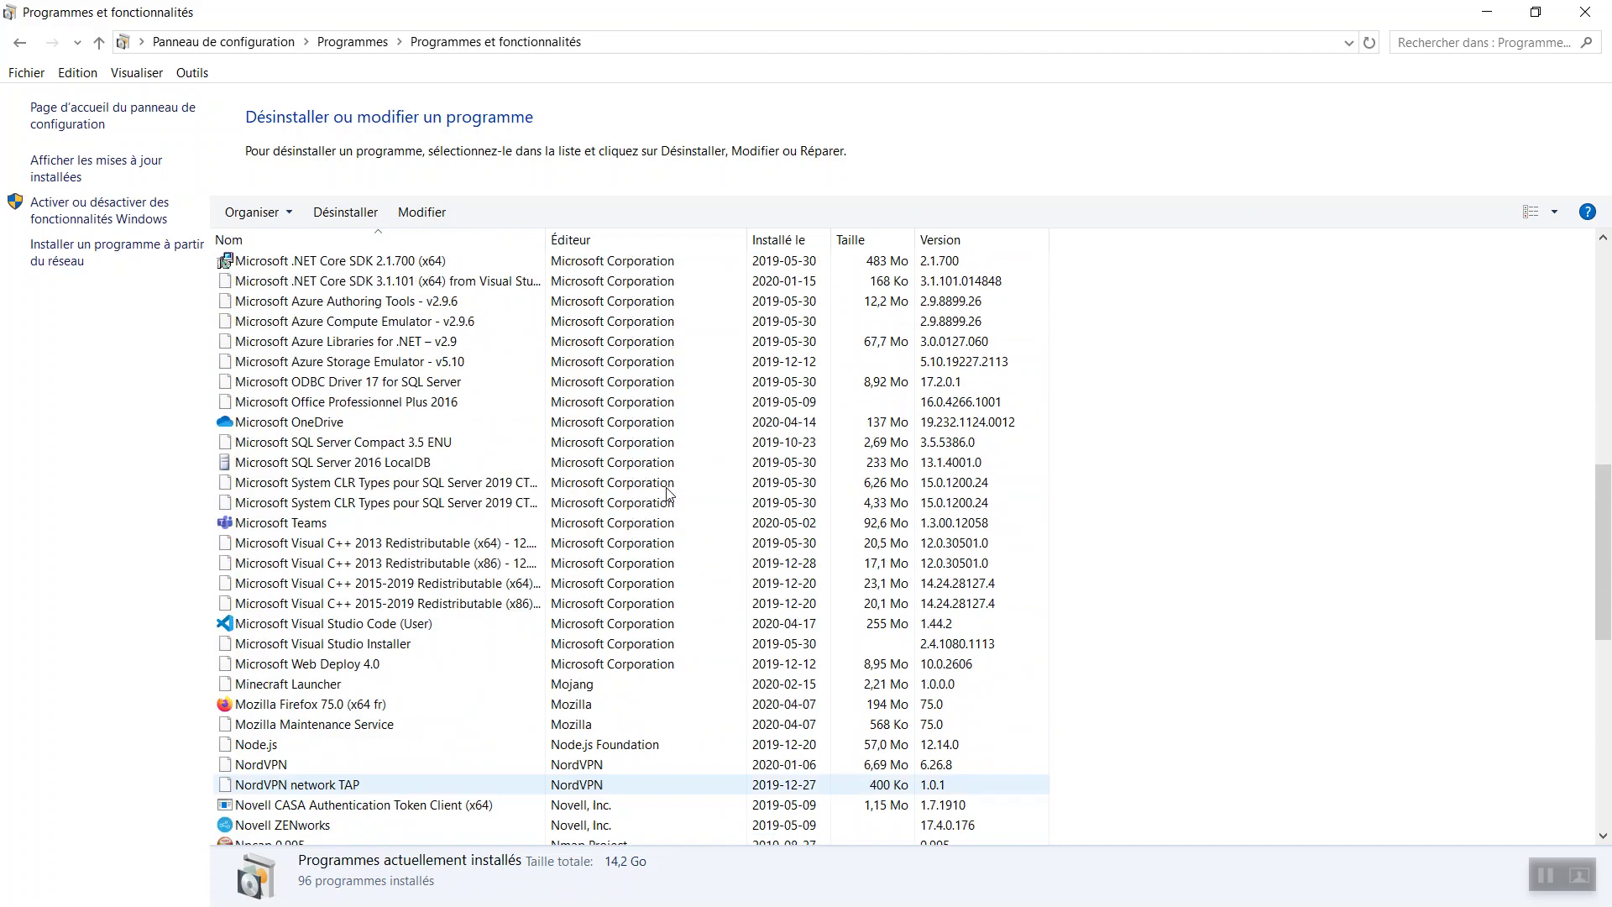
scroll(669, 494, up, 5)
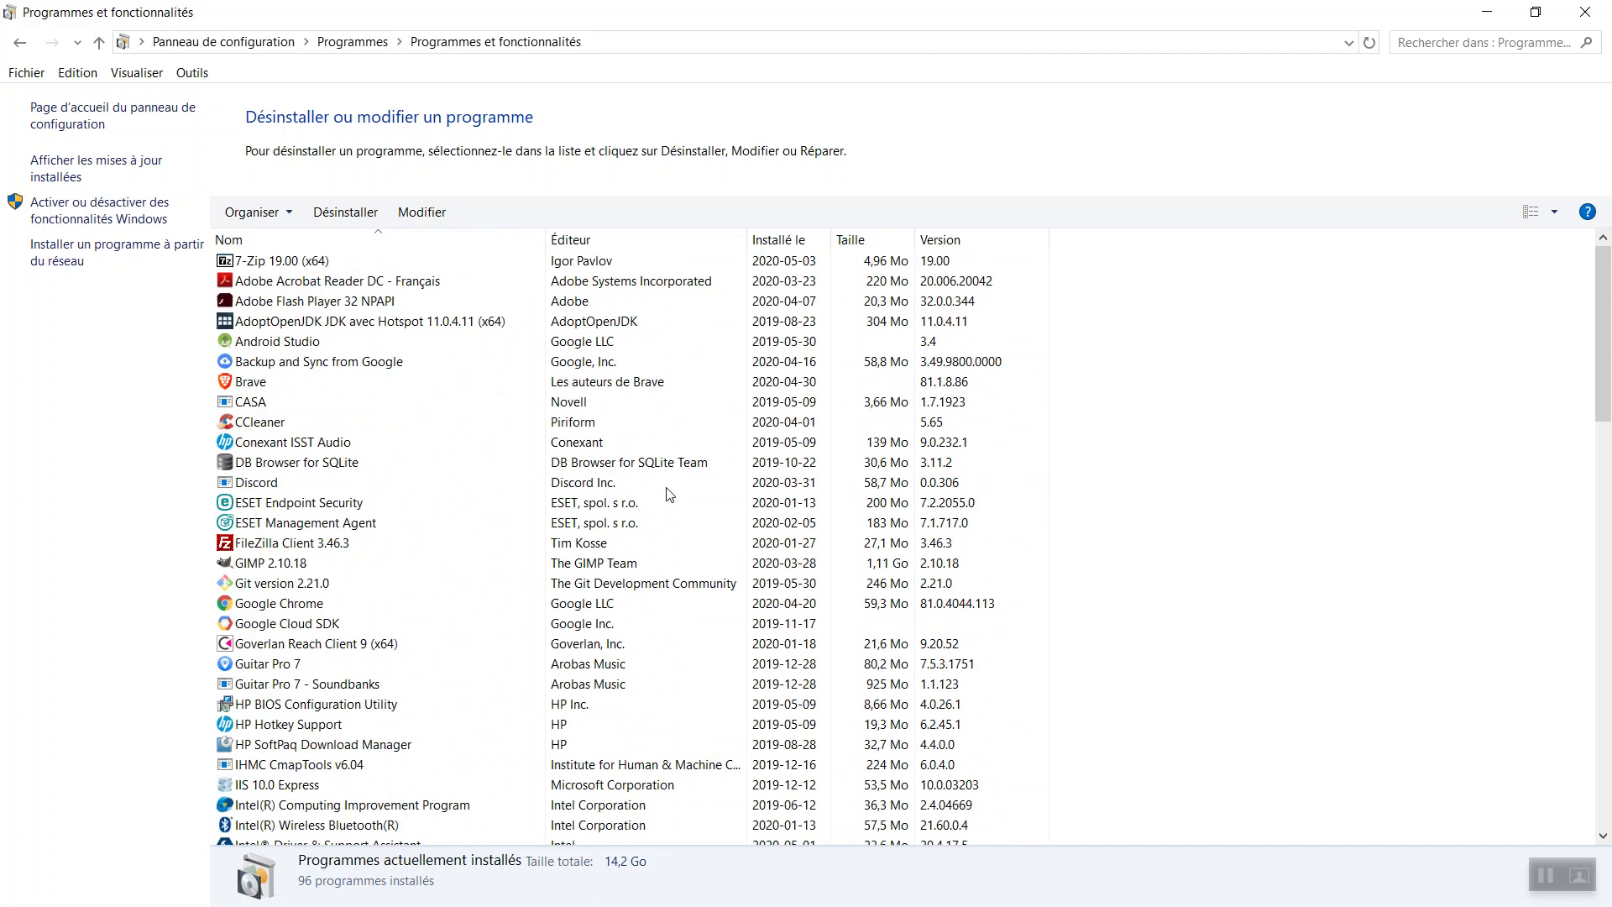
- Uninstall 7-Zip 19.00 (x64) from the installed programs list and close the uninstaller
click(301, 262)
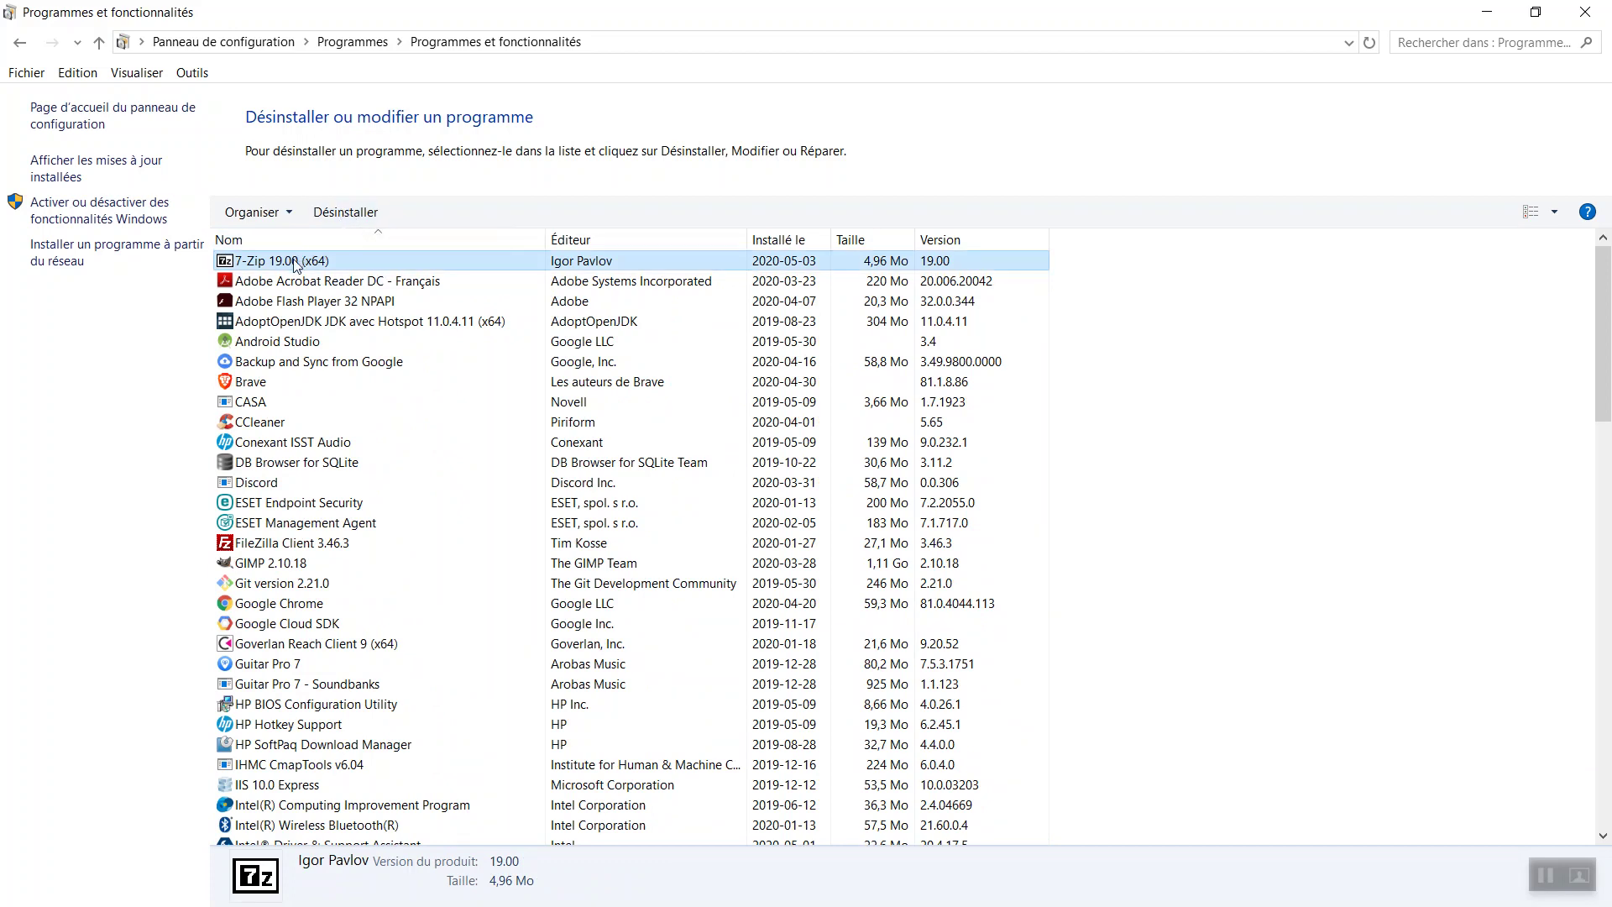
right_click(296, 263)
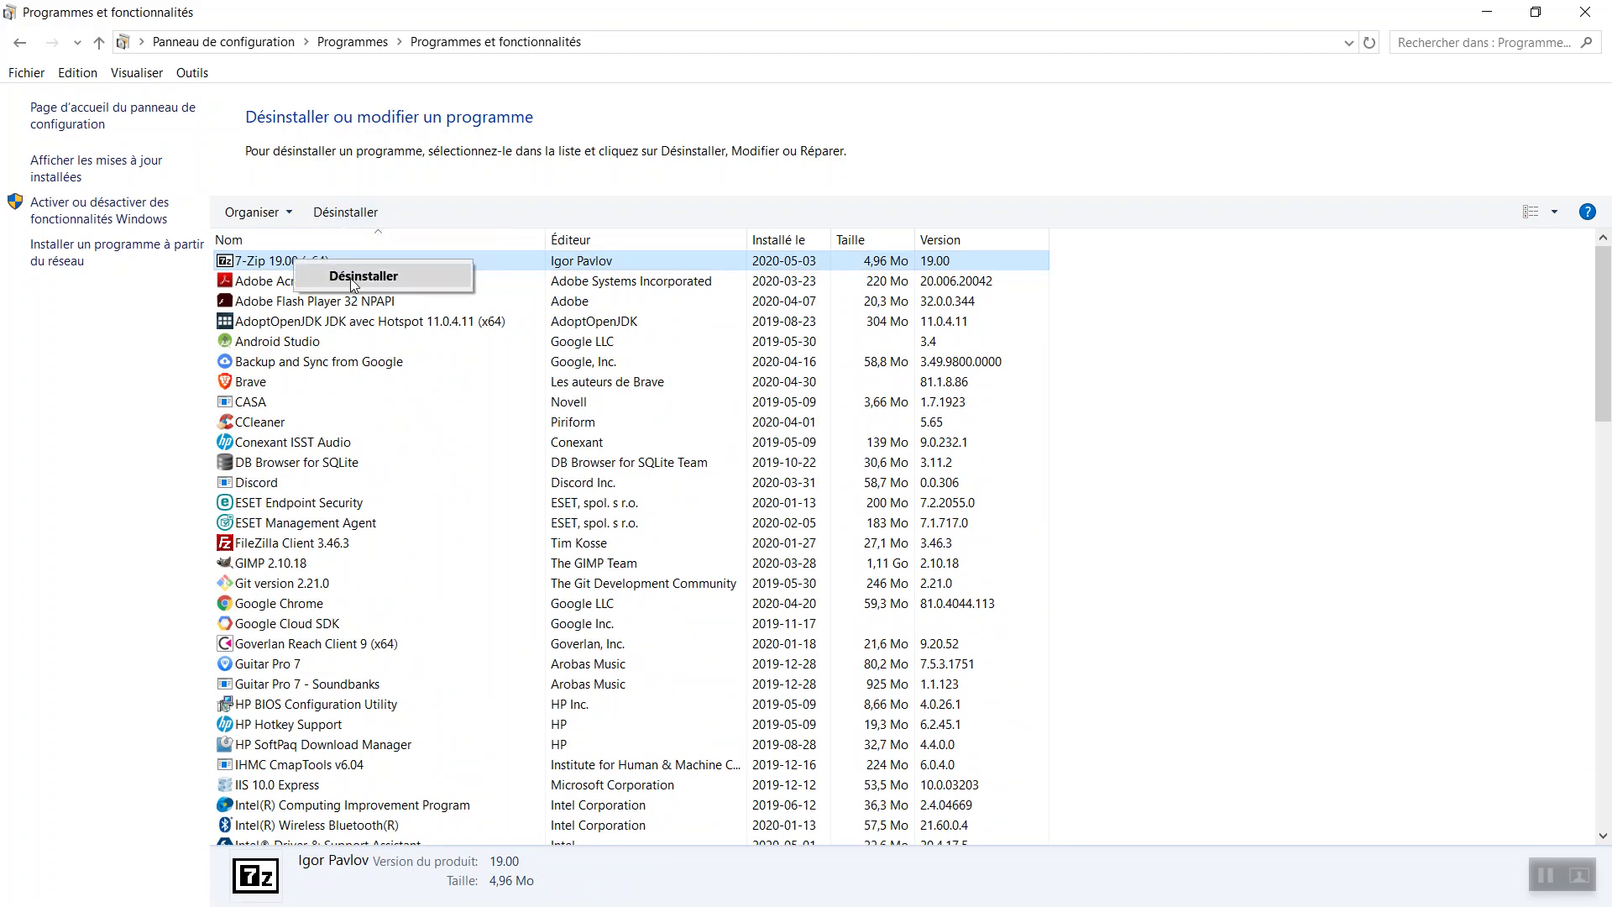
click(353, 284)
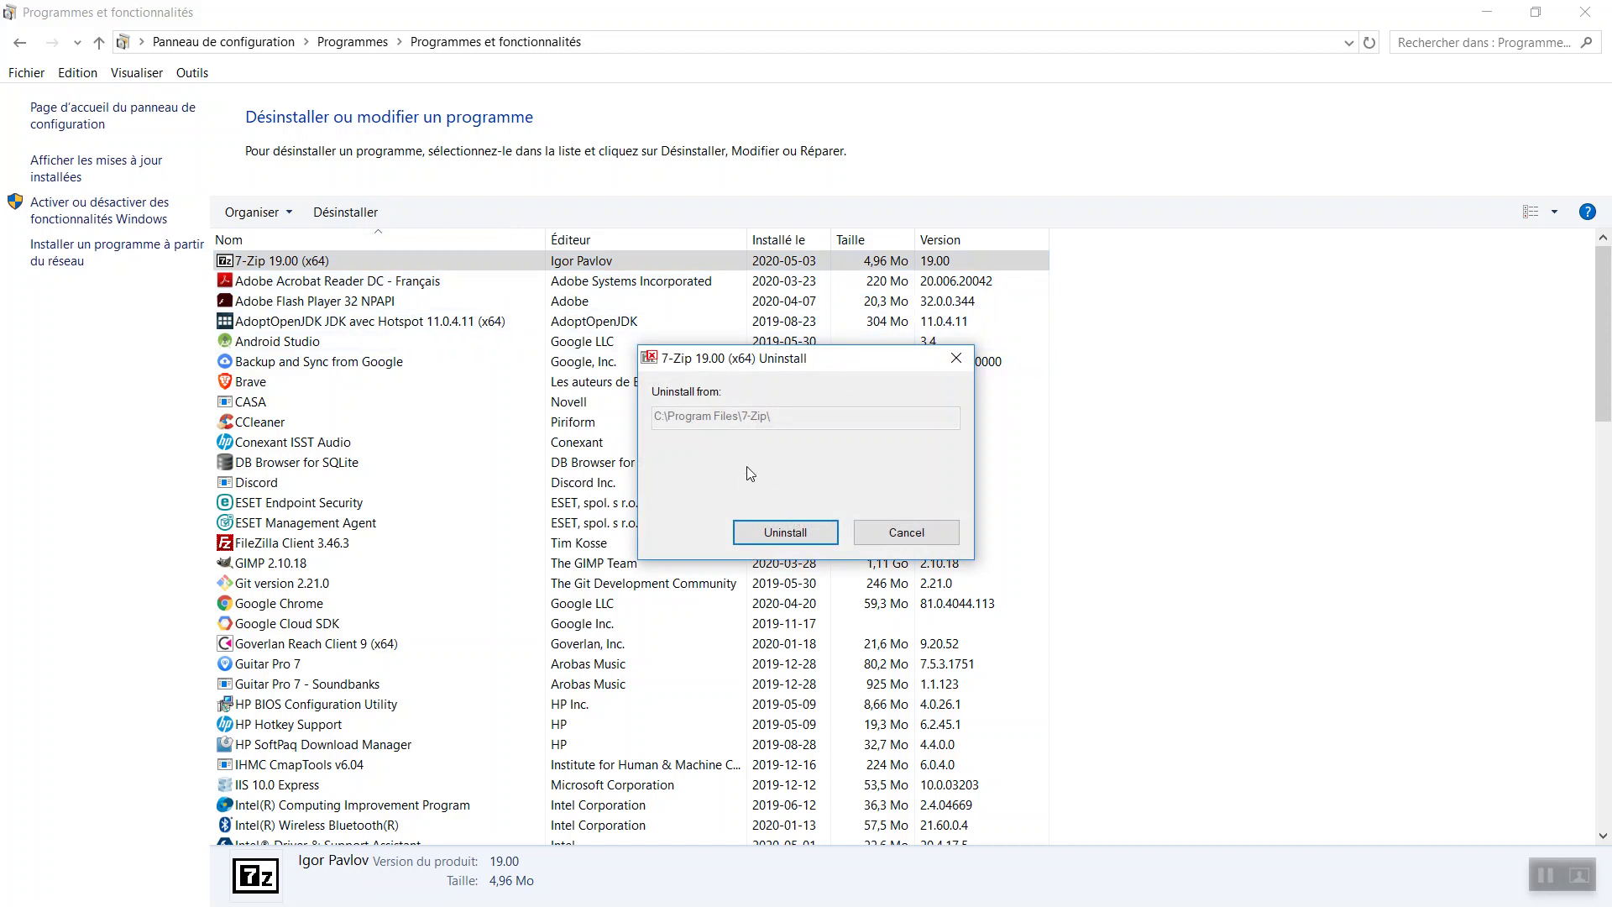
click(776, 531)
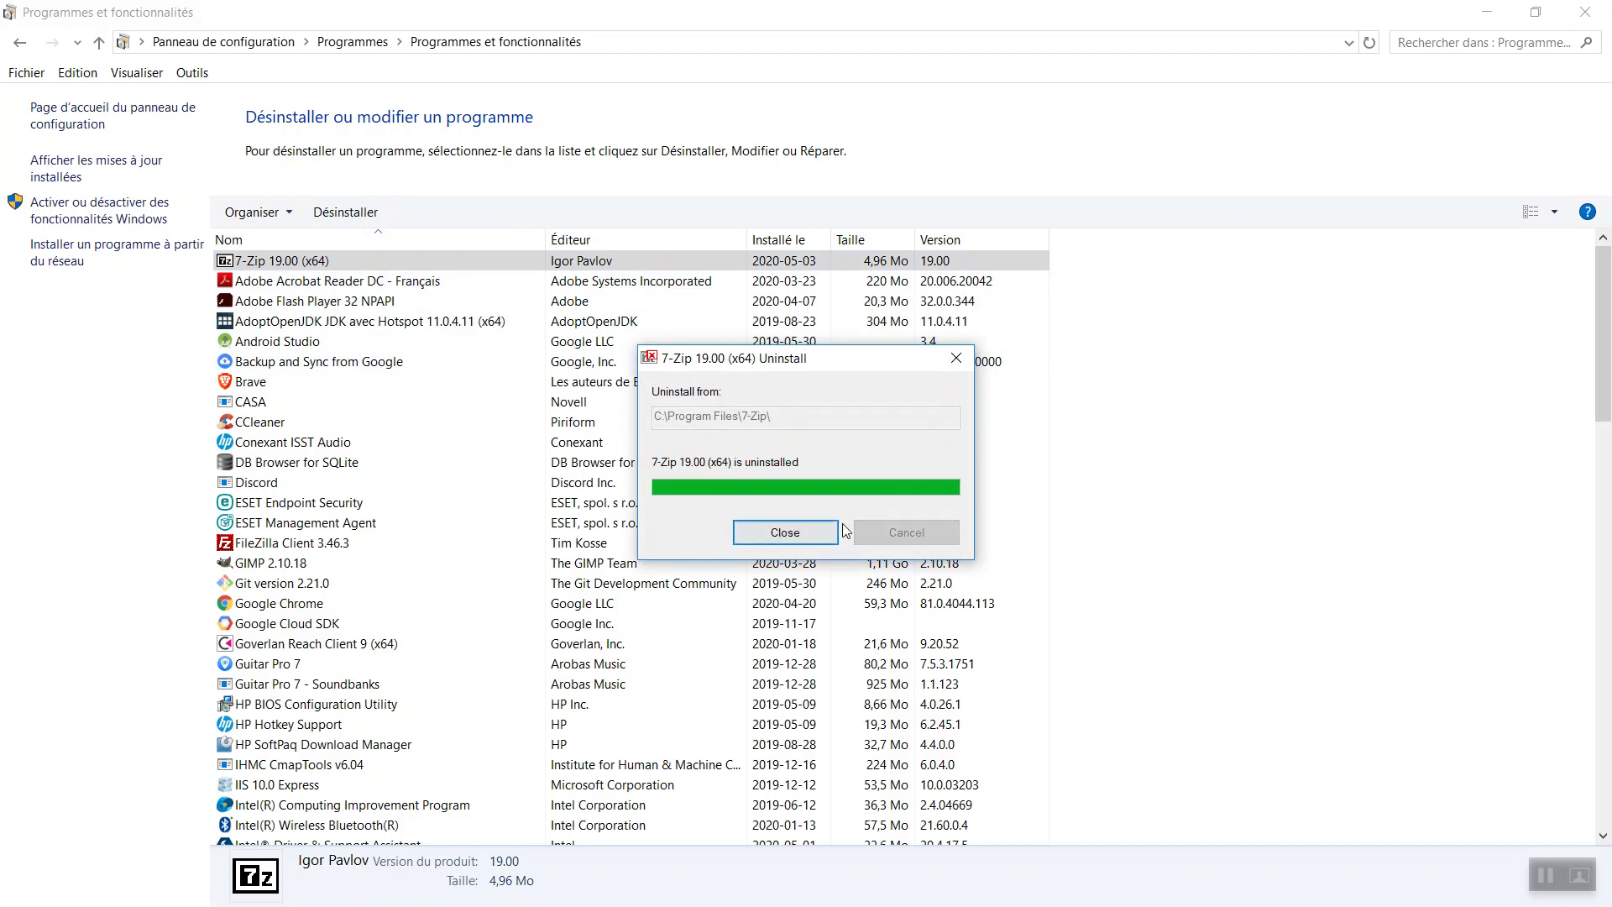
click(816, 541)
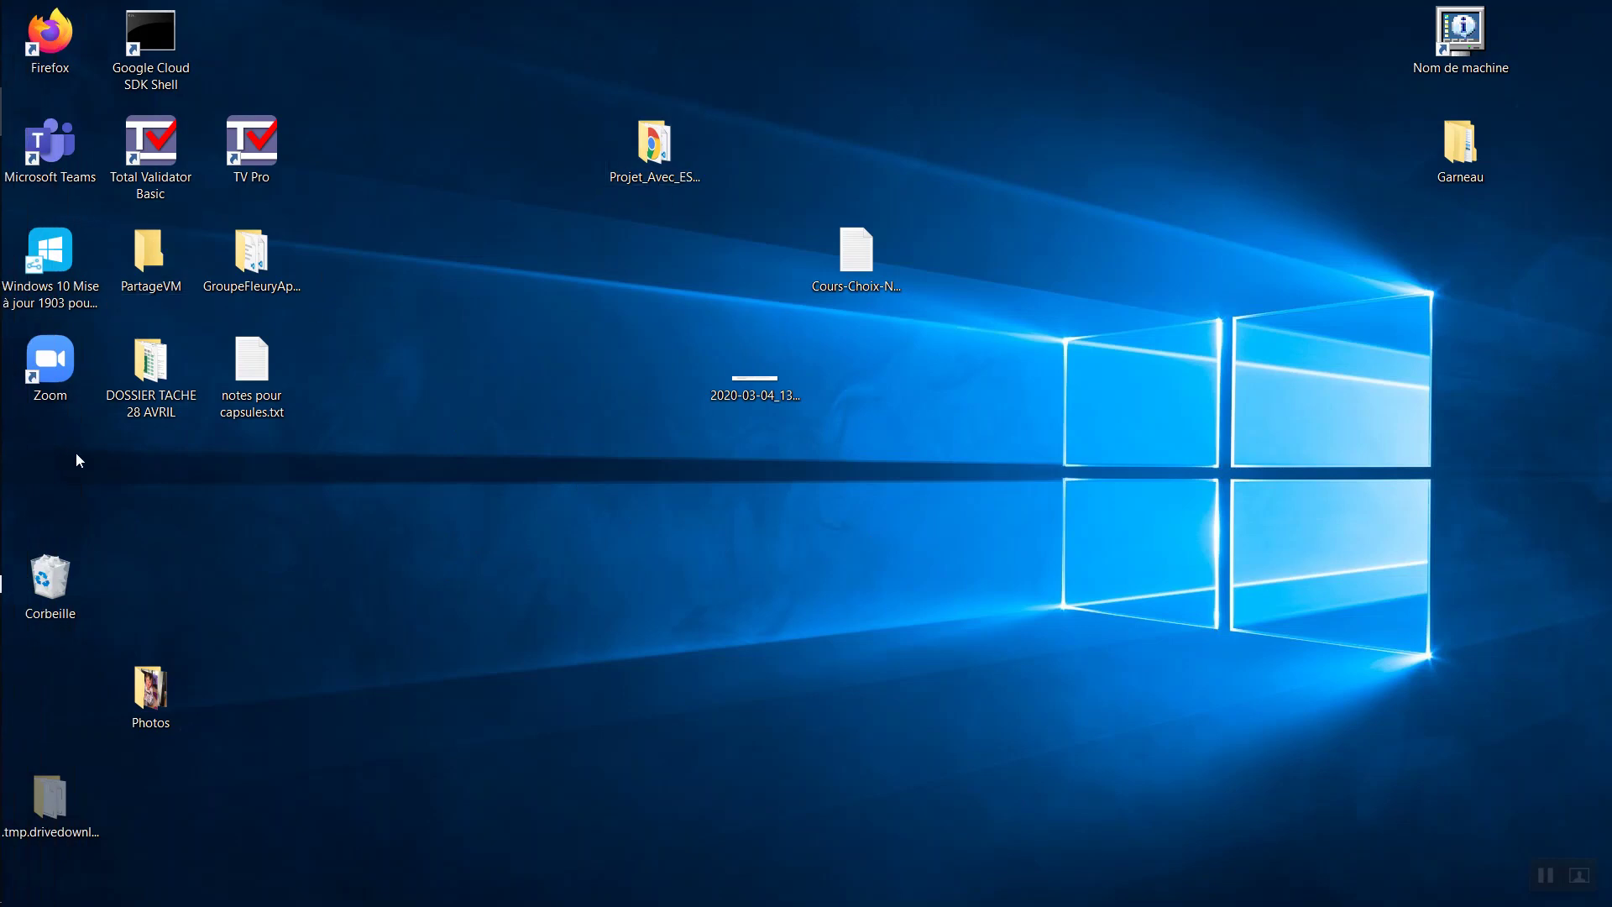
- Reinstall 7-Zip into C:\Program Files\7-Zip\ by running 7z1900-x64.exe from the Téléchargements folder, and close the setup window
double_click(147, 357)
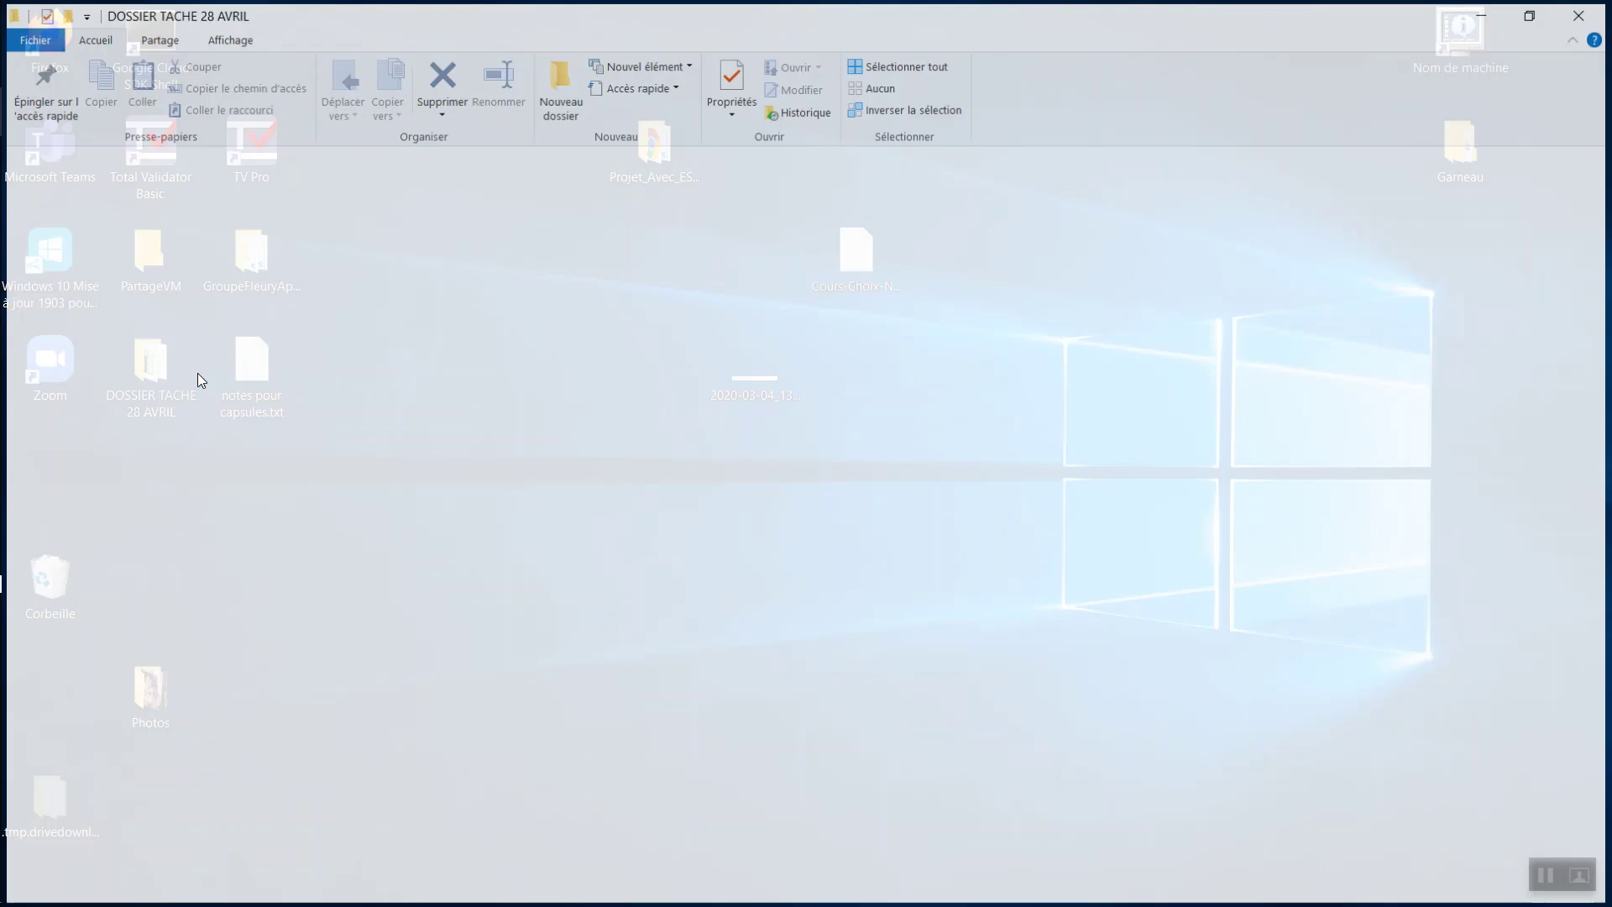
click(100, 243)
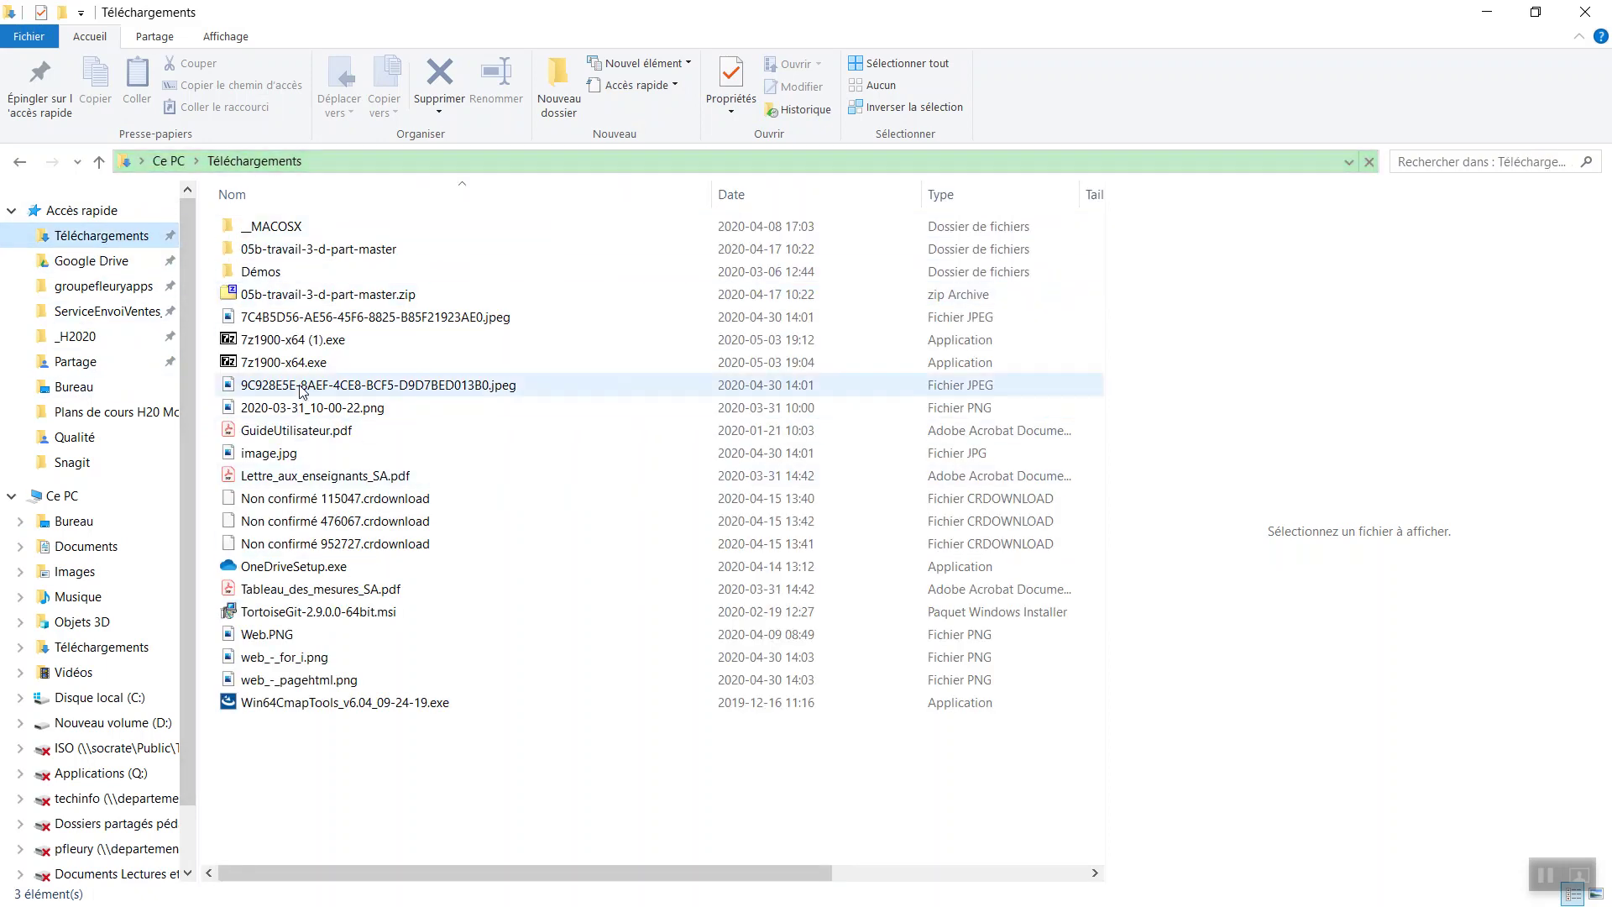
double_click(286, 362)
click(786, 527)
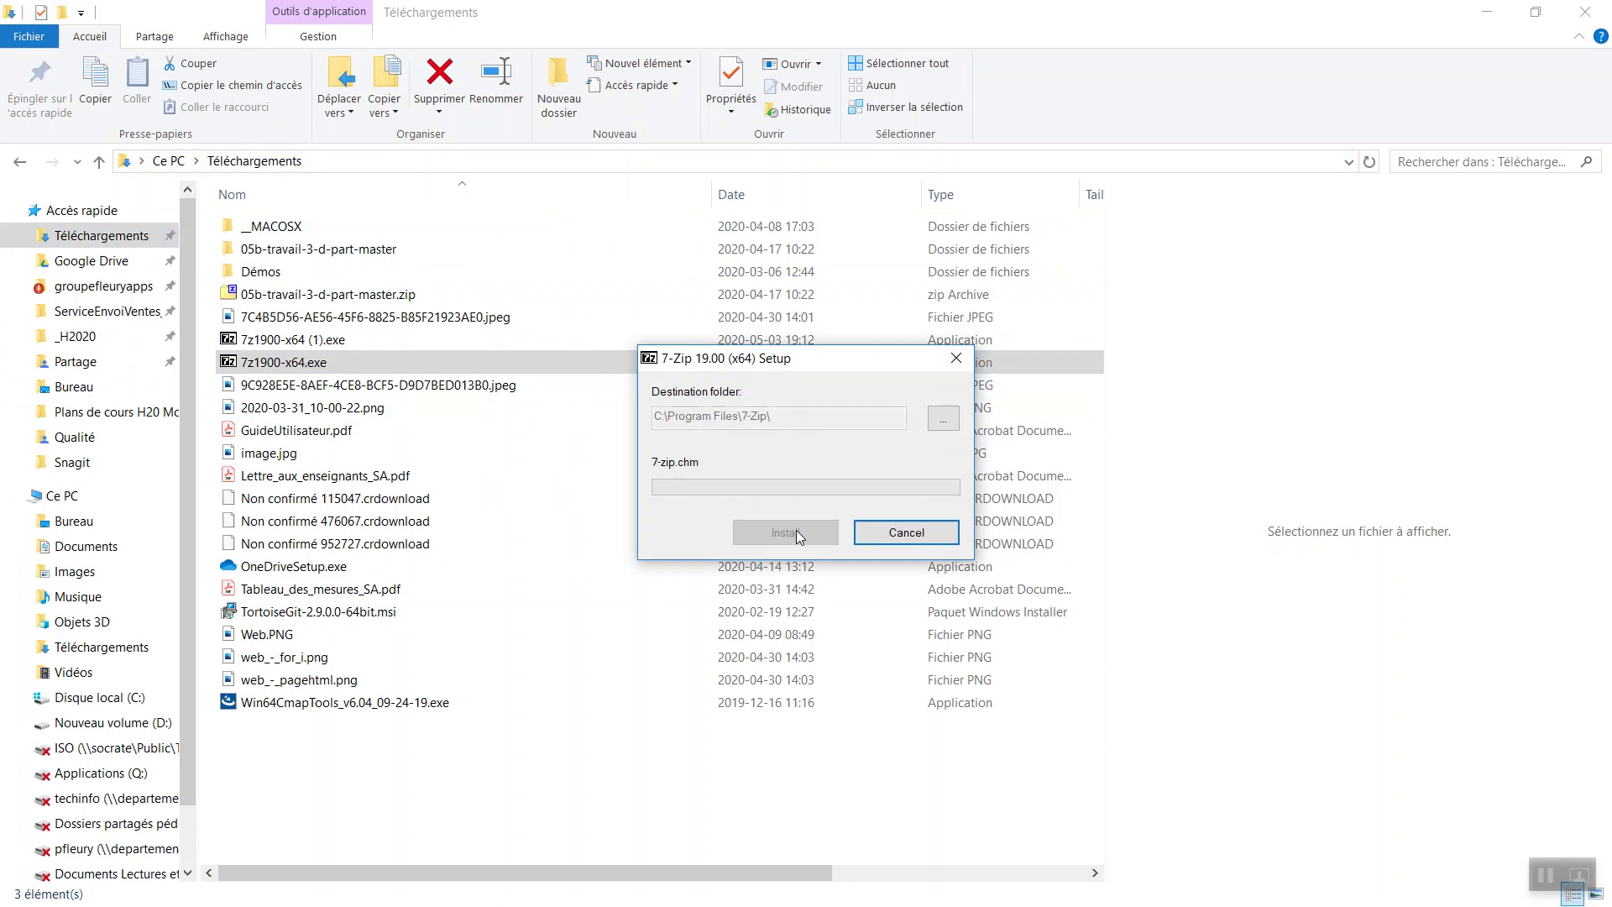
click(796, 534)
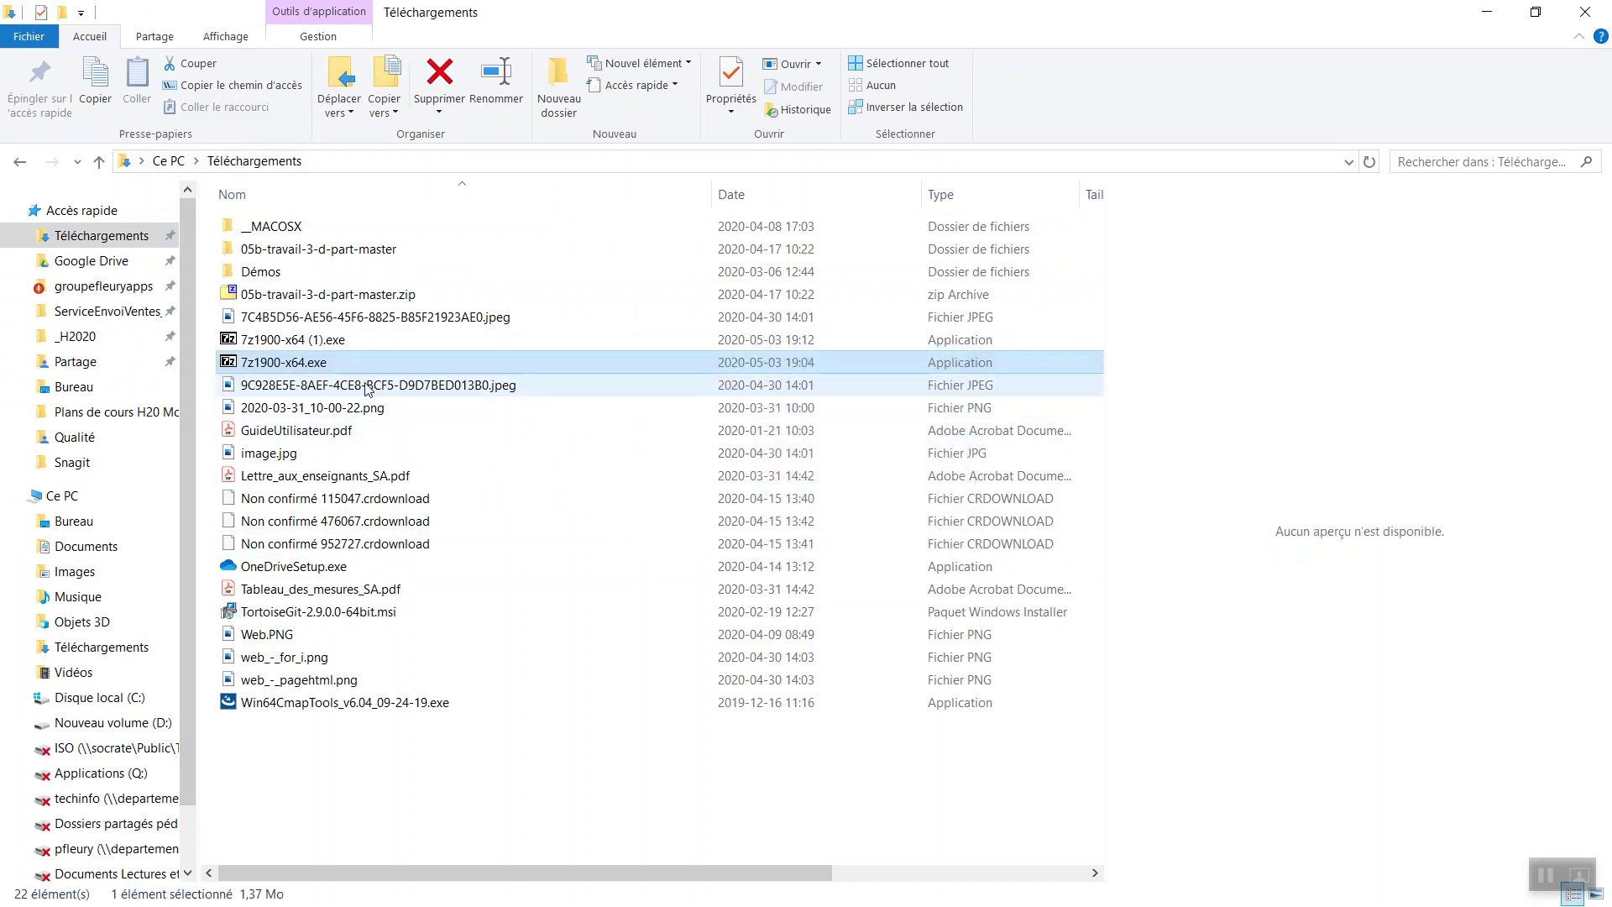
- Examine the installed program files in C:\Program Files\7-Zip
click(79, 702)
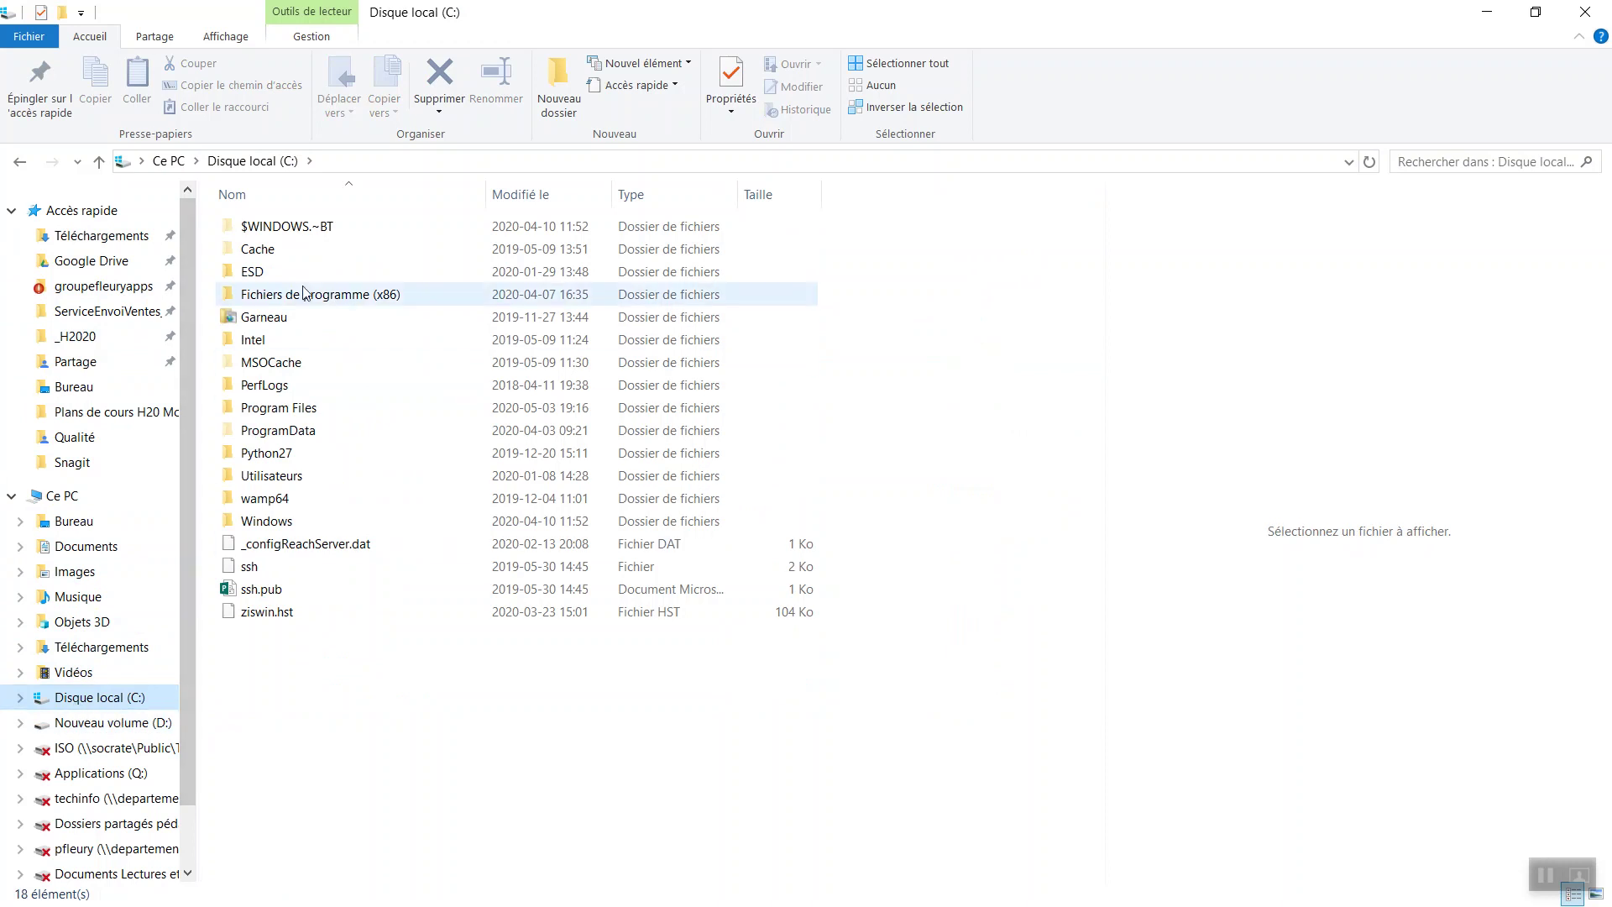
click(278, 410)
double_click(278, 409)
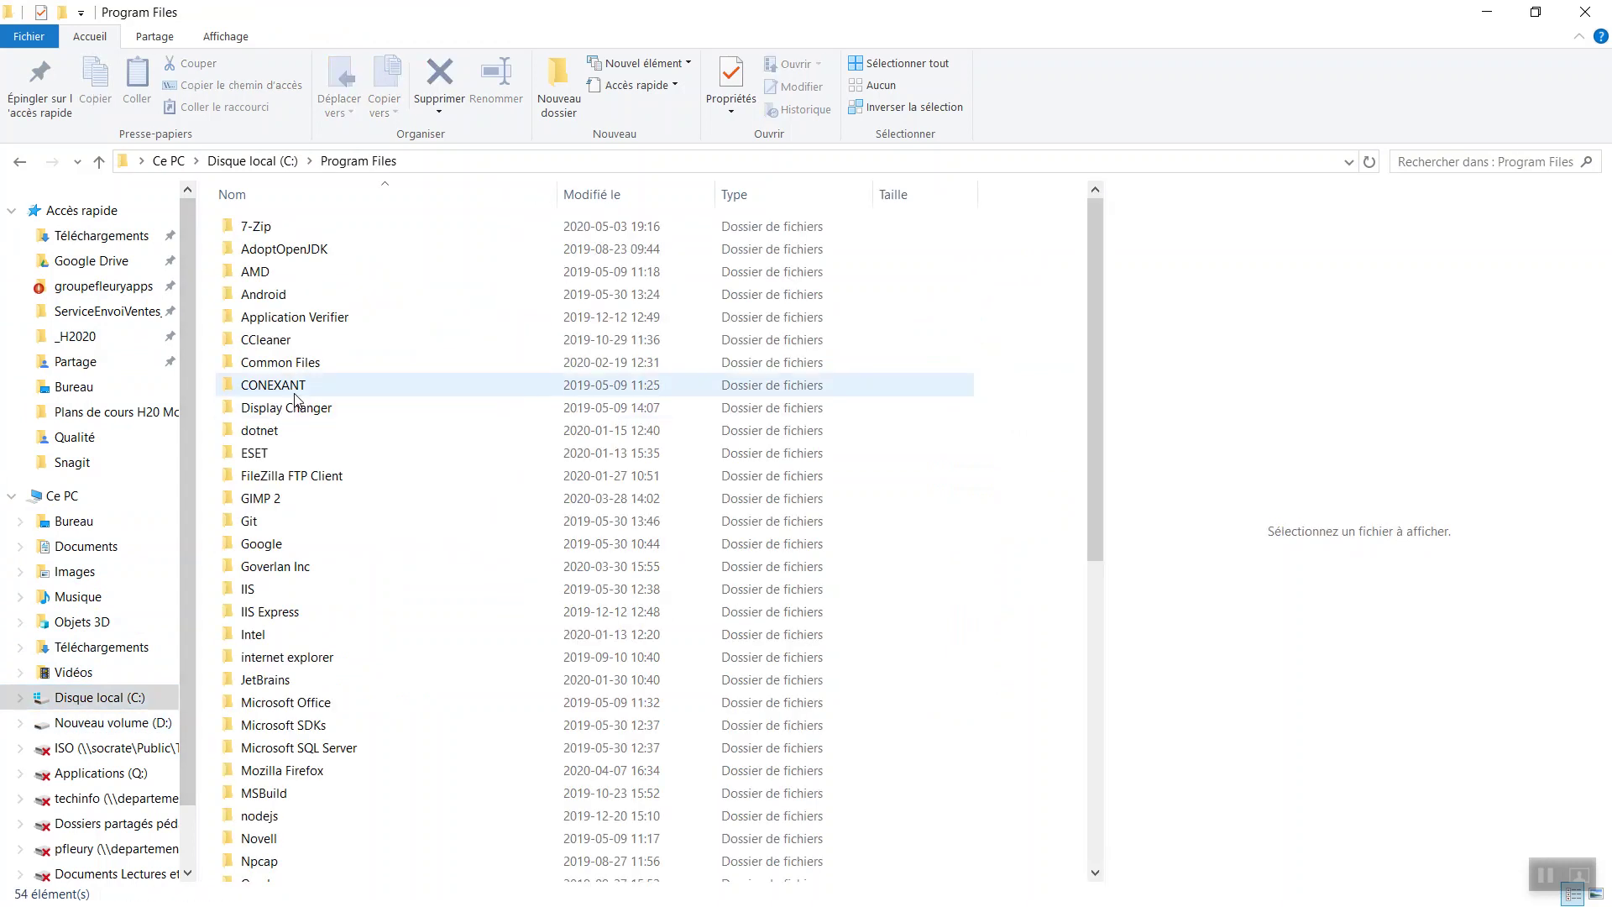
double_click(255, 229)
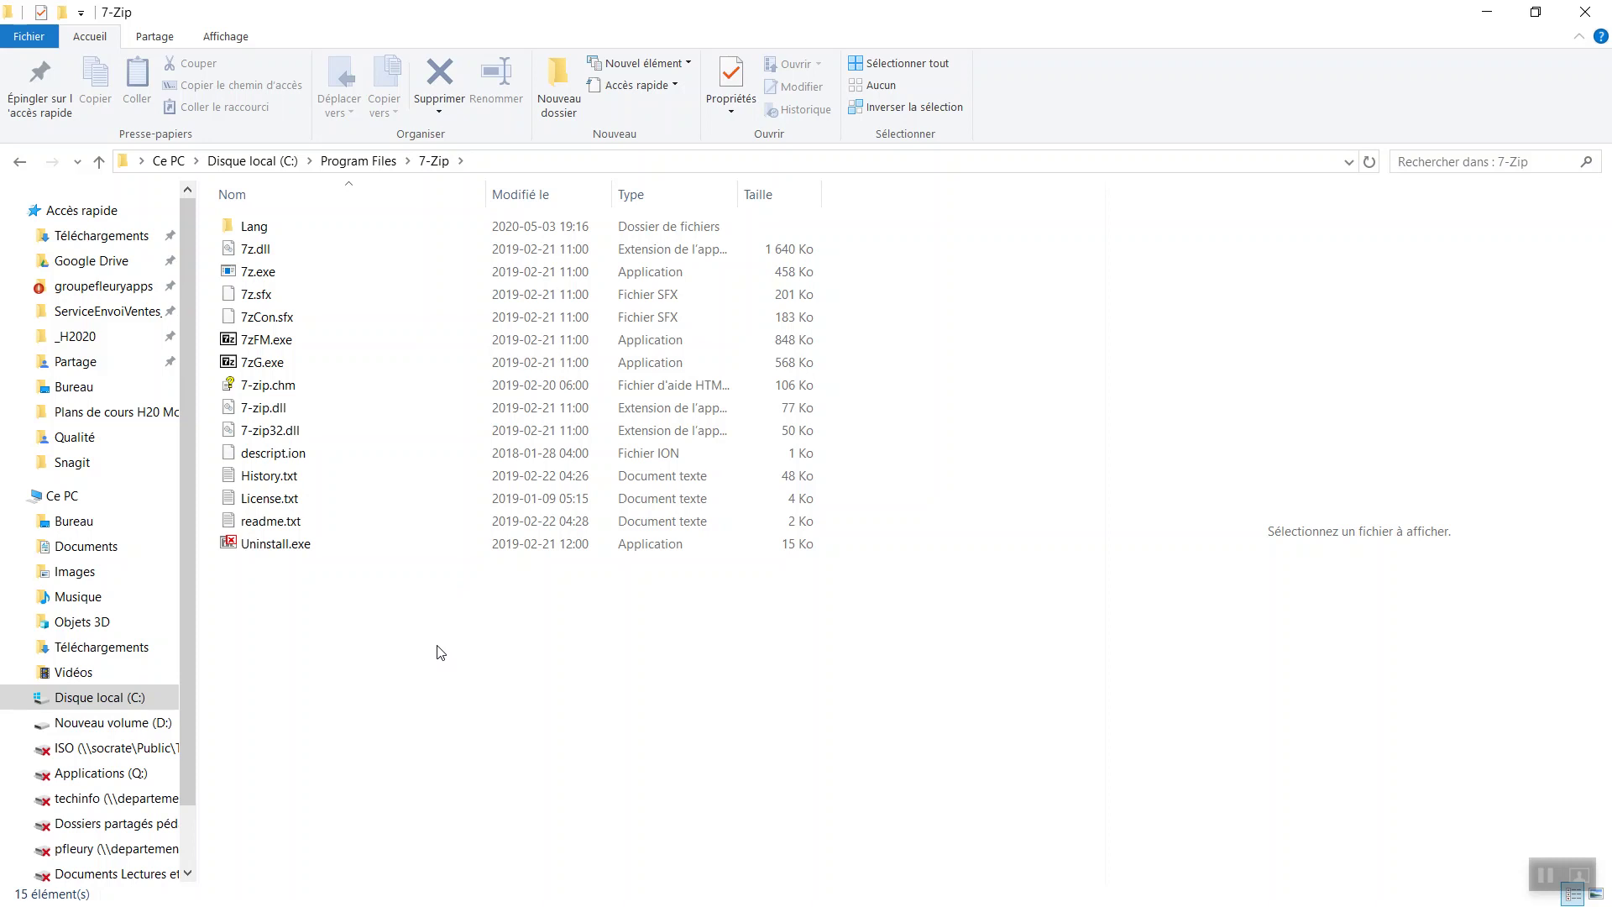
- Delete the 7-Zip folder from C:\Program Files, and undo the deletion
click(361, 161)
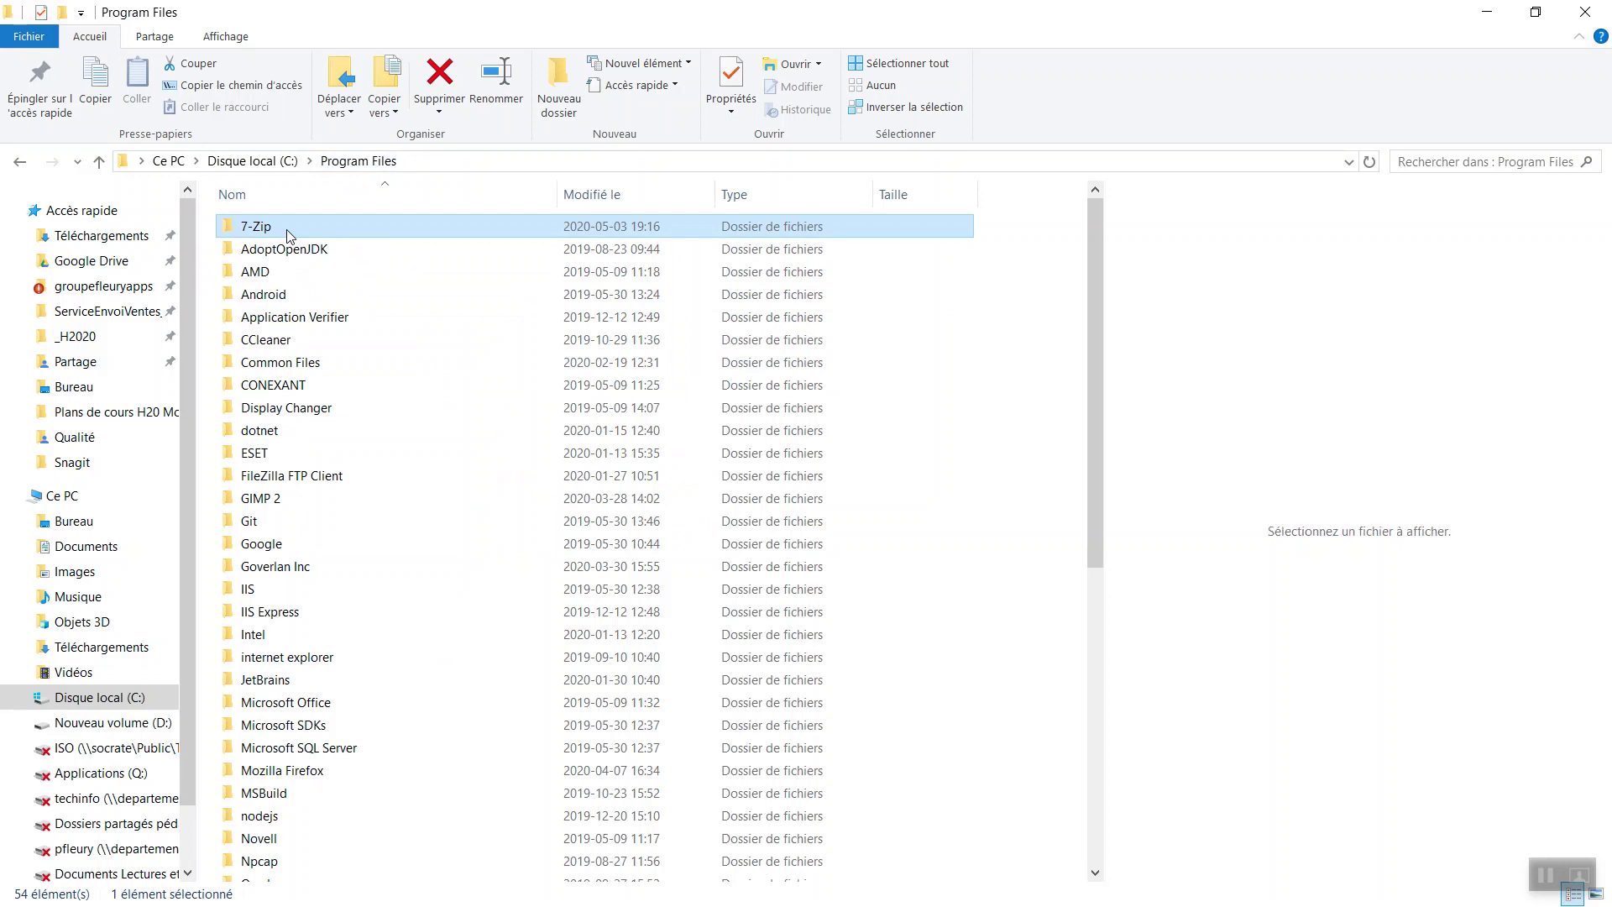
key(Delete)
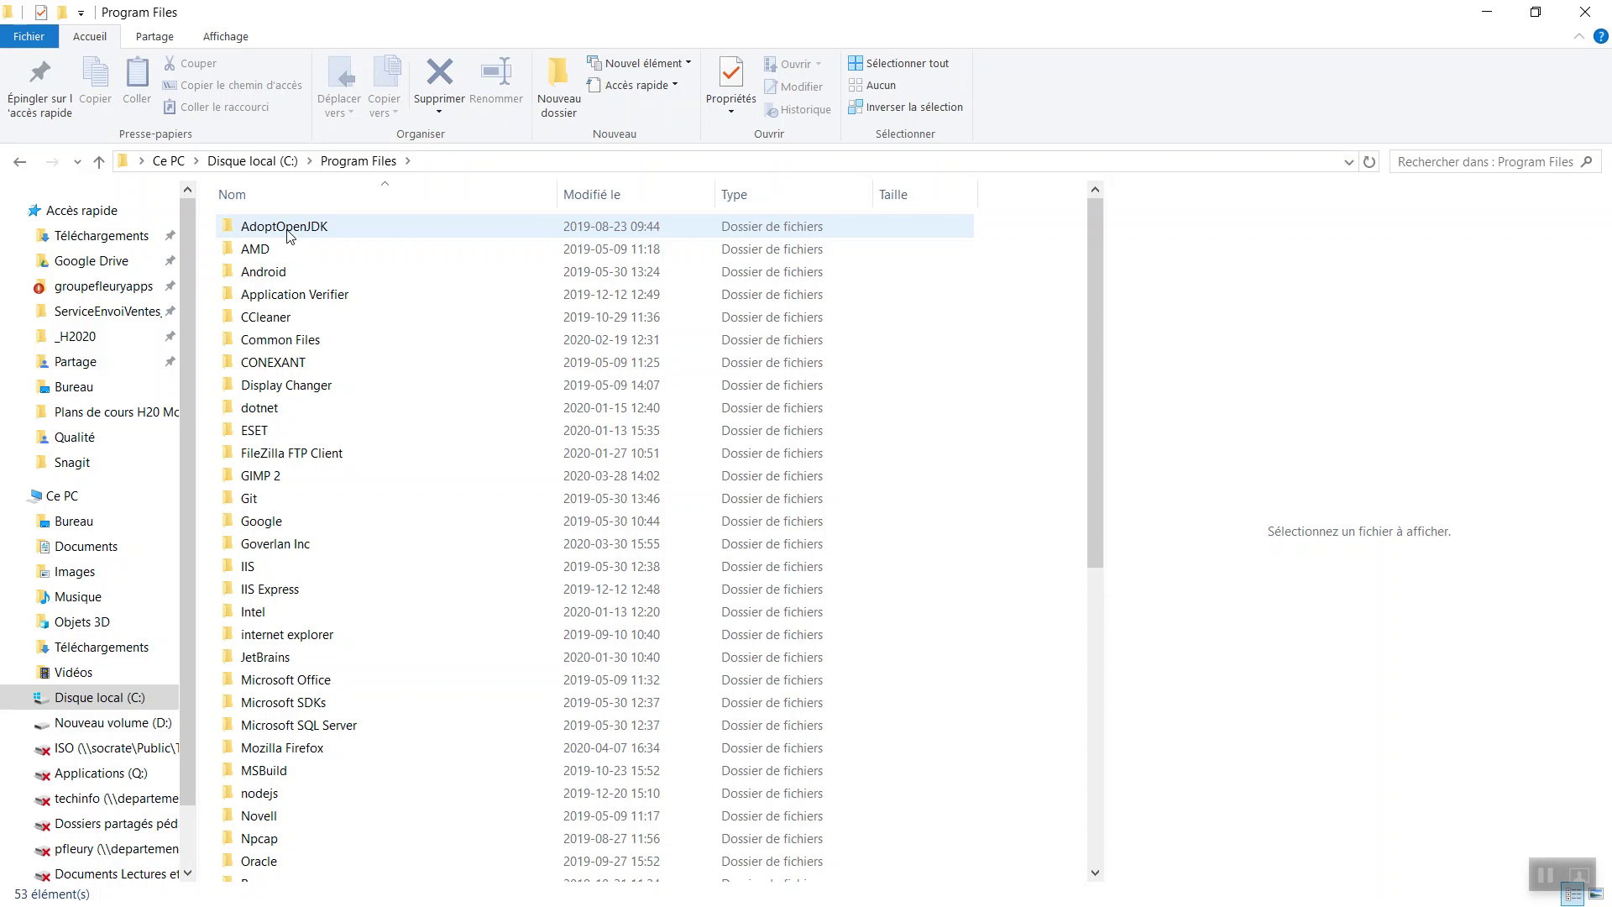
click(267, 225)
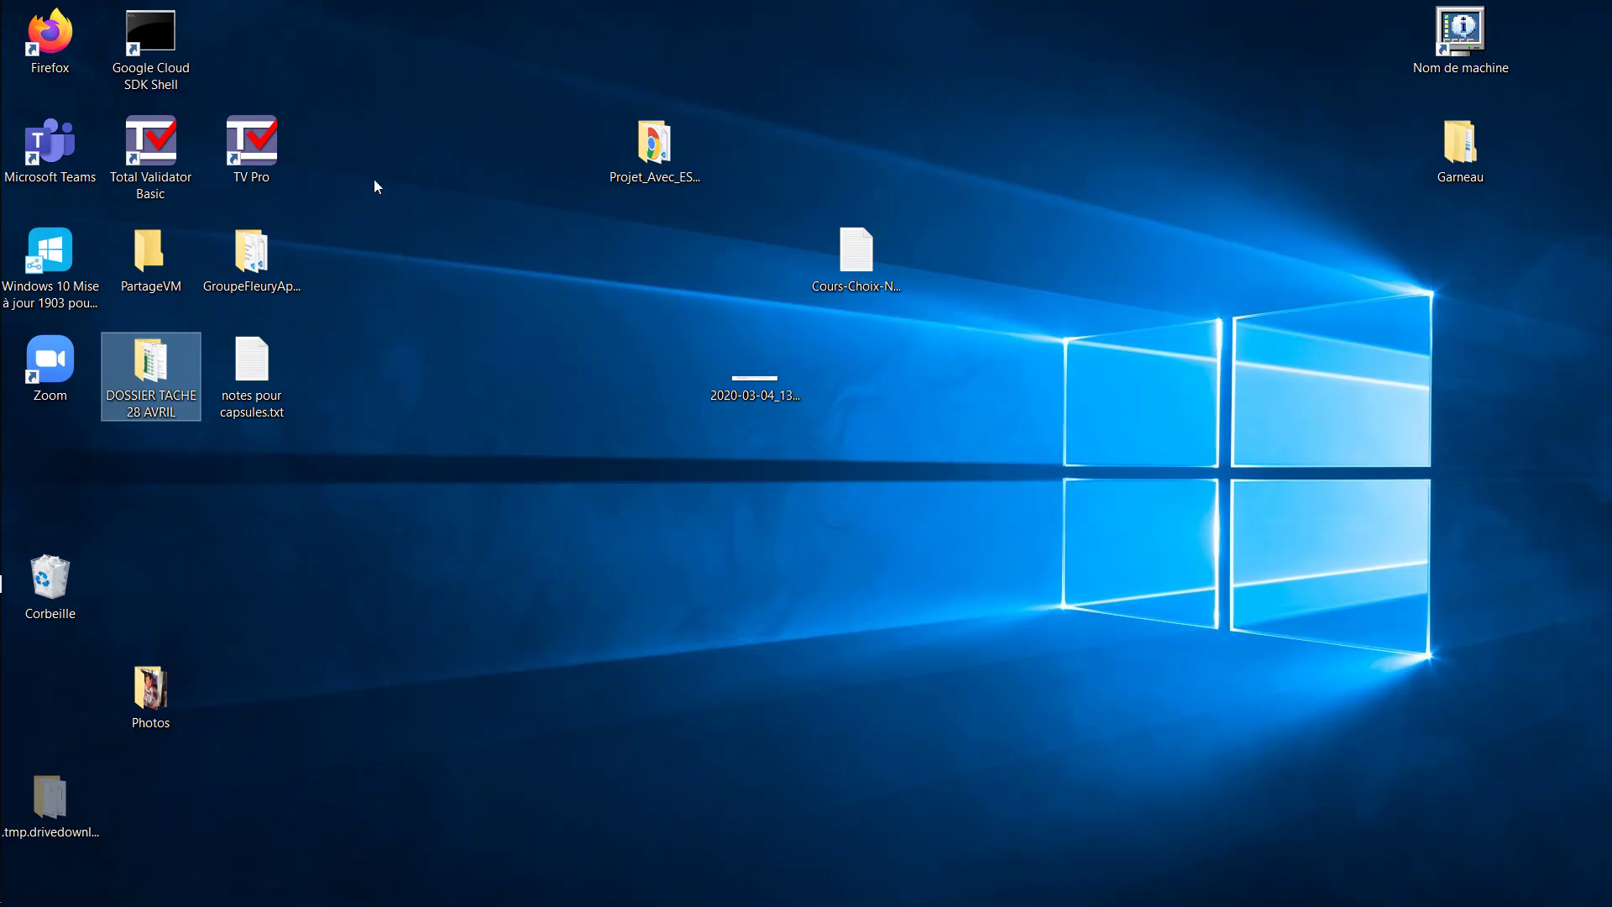
- Delete the Firefox shortcut from the Windows desktop
click(261, 151)
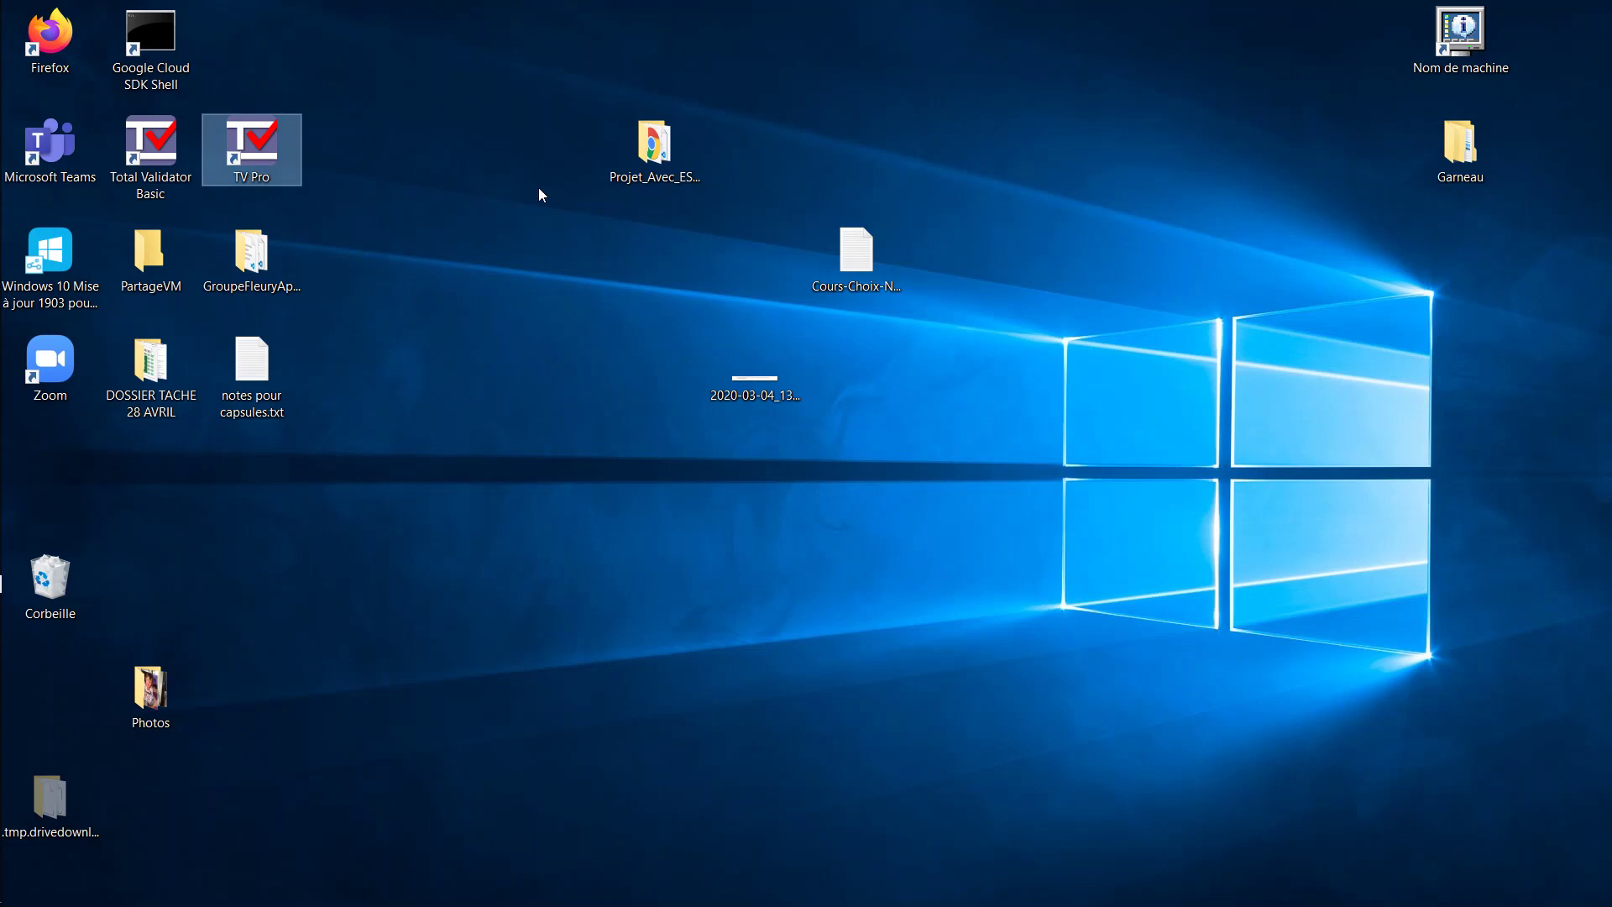
click(60, 42)
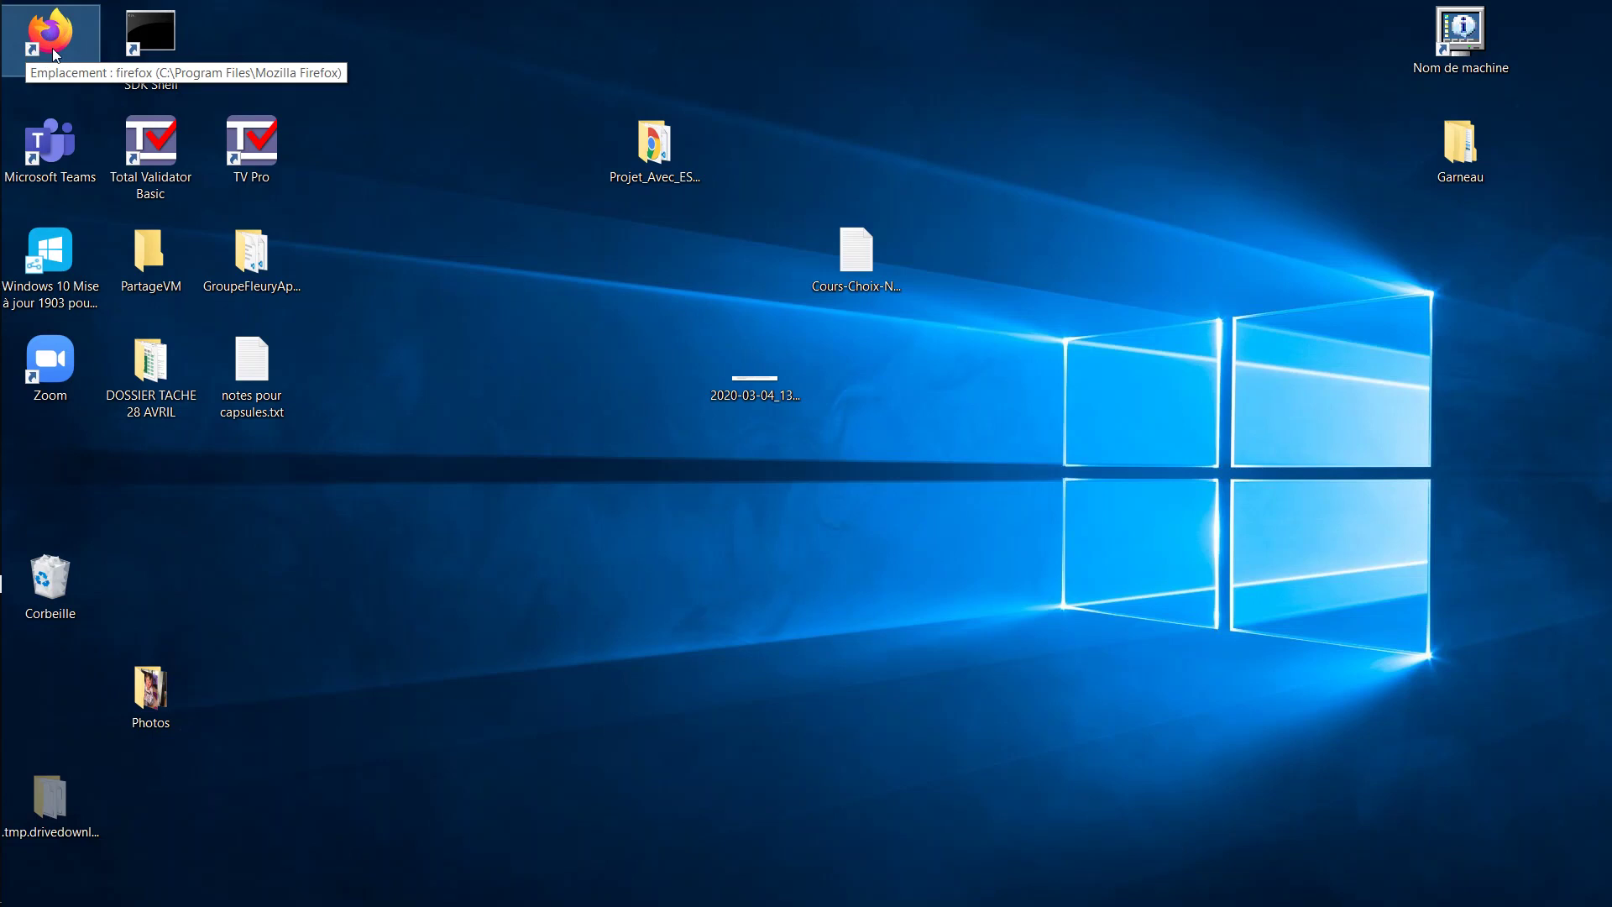
key(Delete)
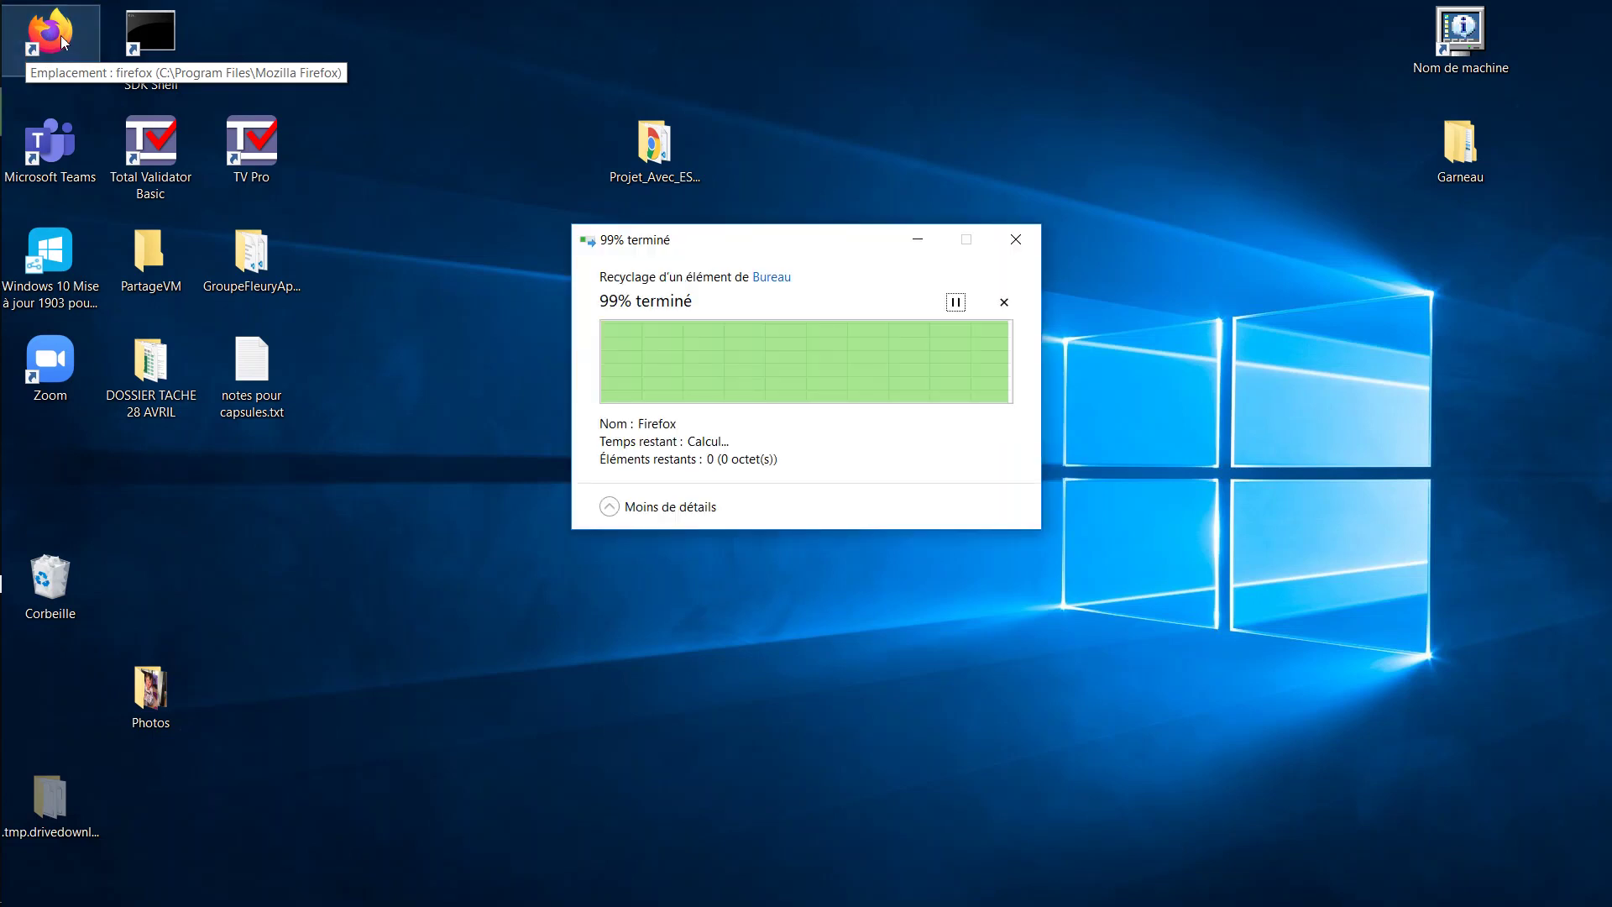
click(61, 33)
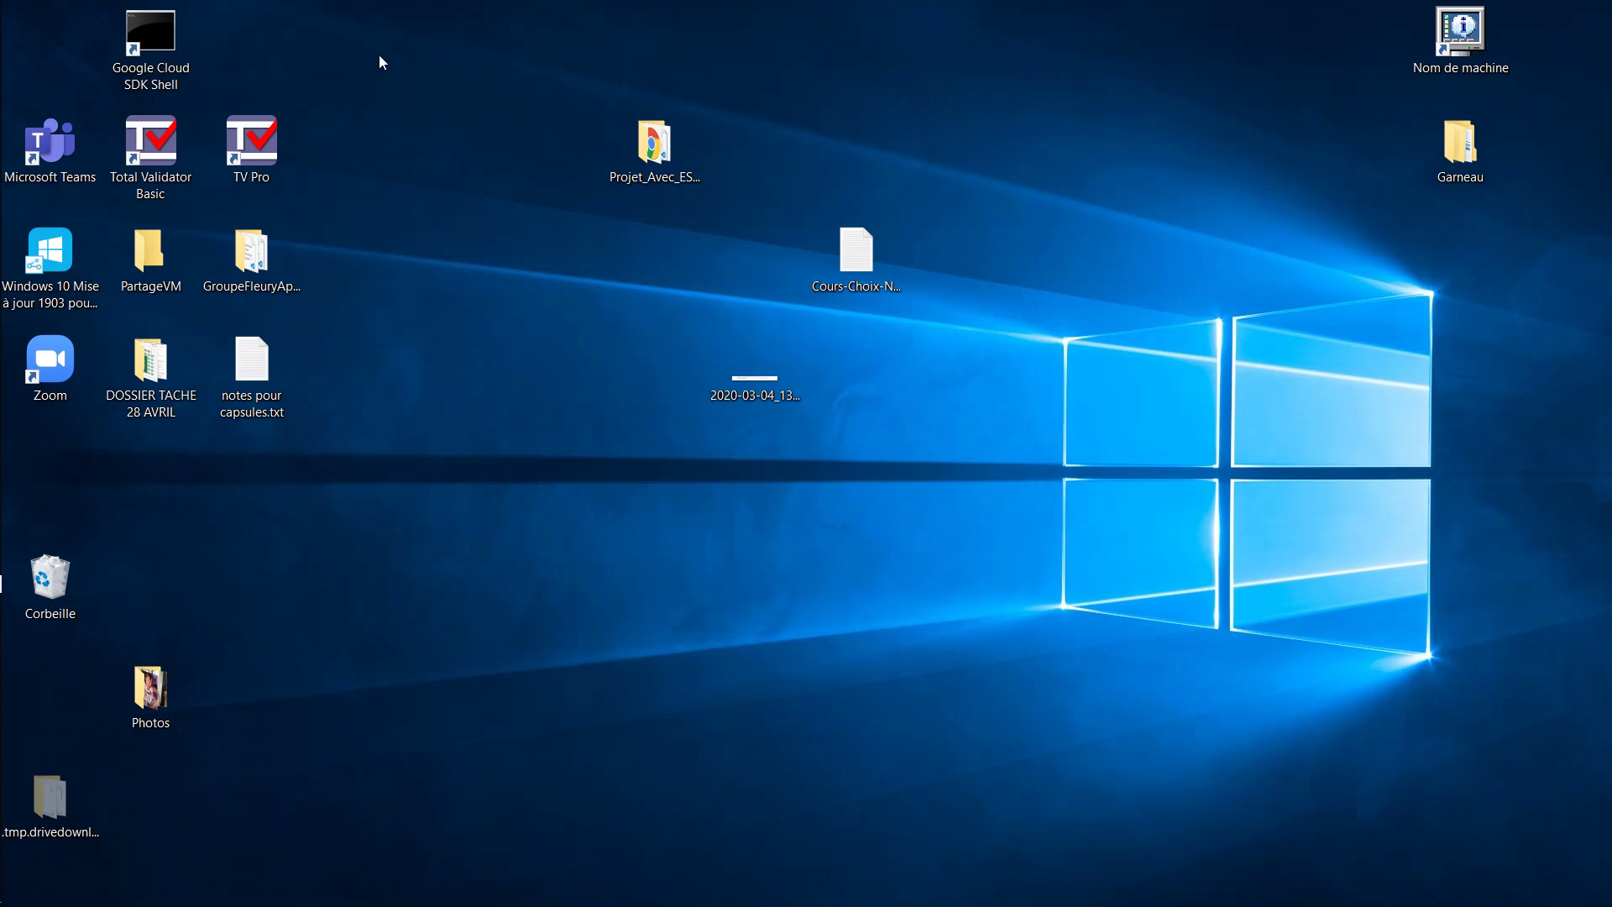
- Switch back to File Explorer, view the contents of C:\Fichiers de programme (x86), and return to drive C:
key(alt+Tab)
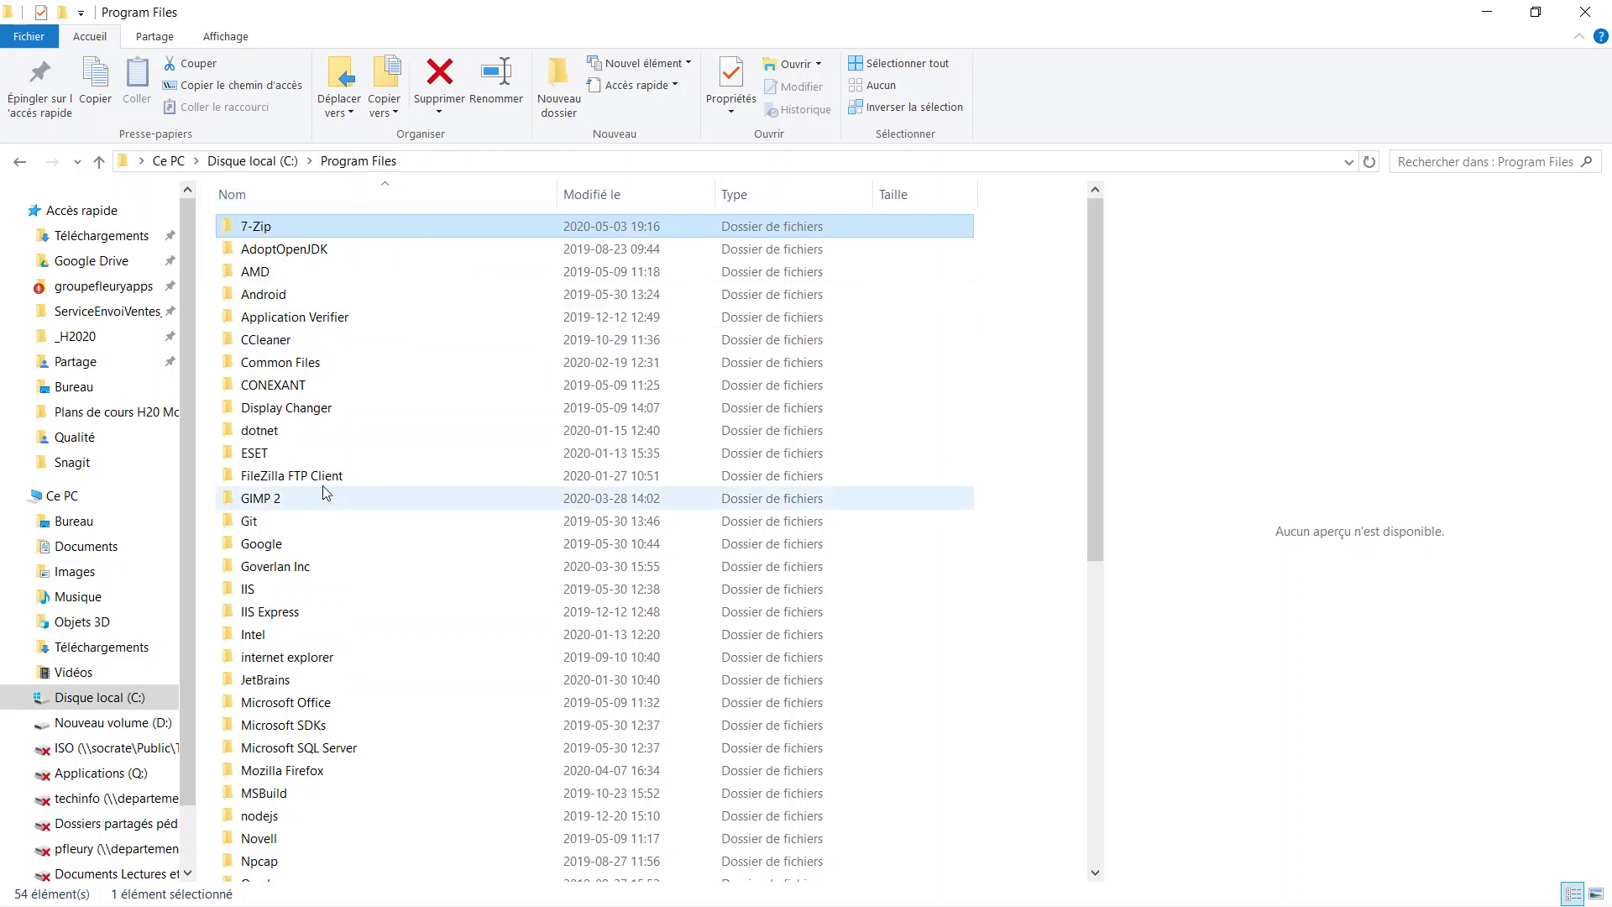
click(275, 162)
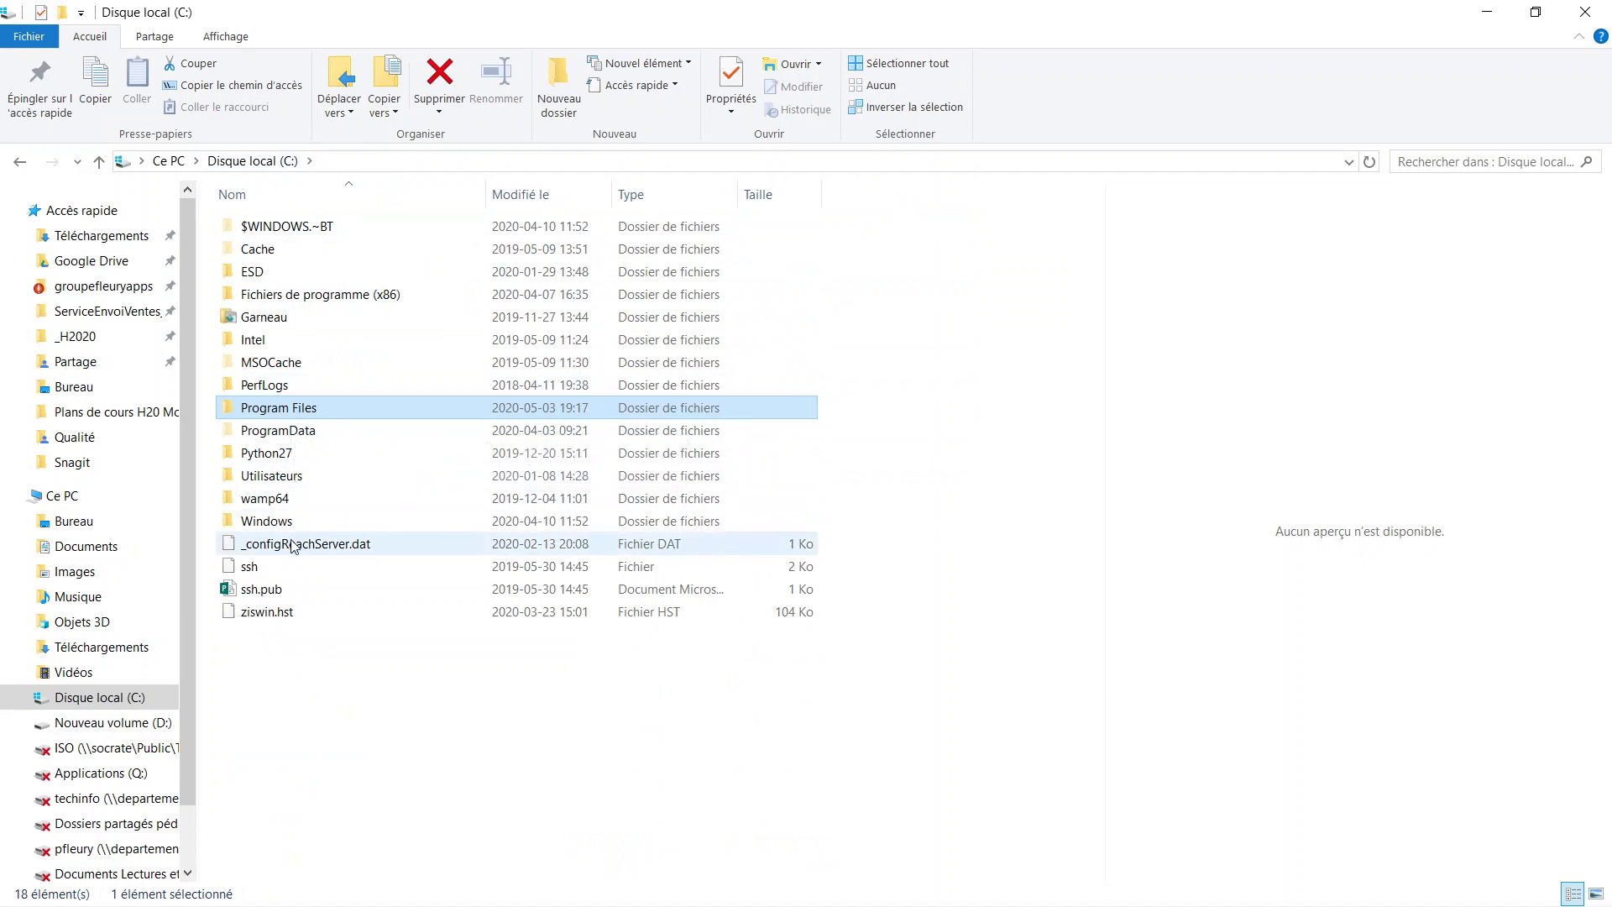
double_click(336, 298)
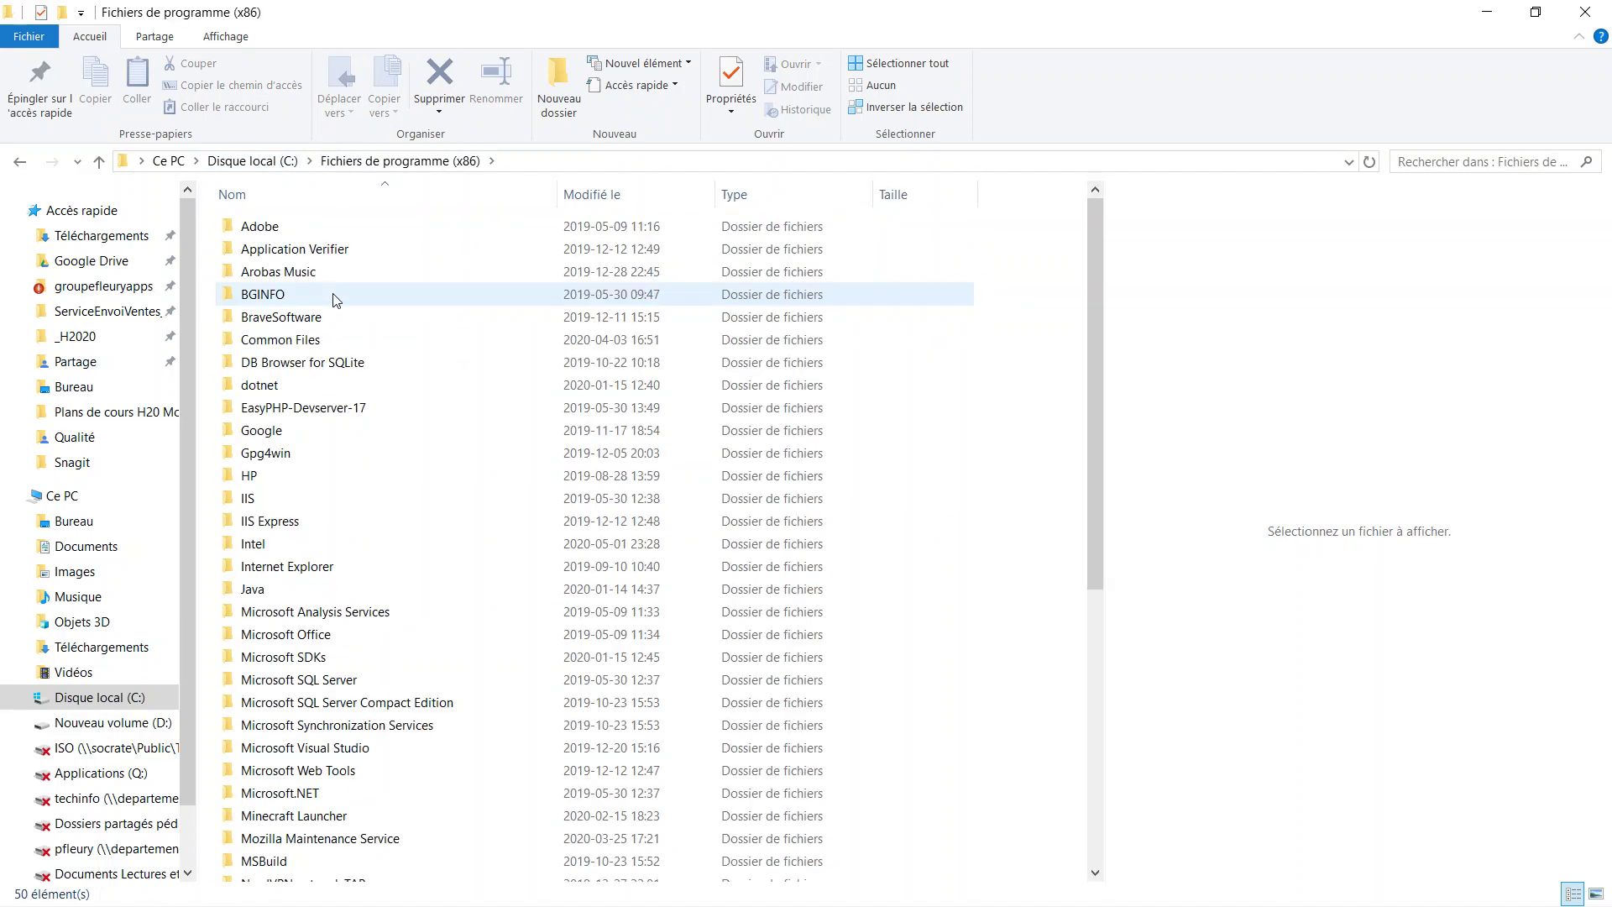
key(BackSpace)
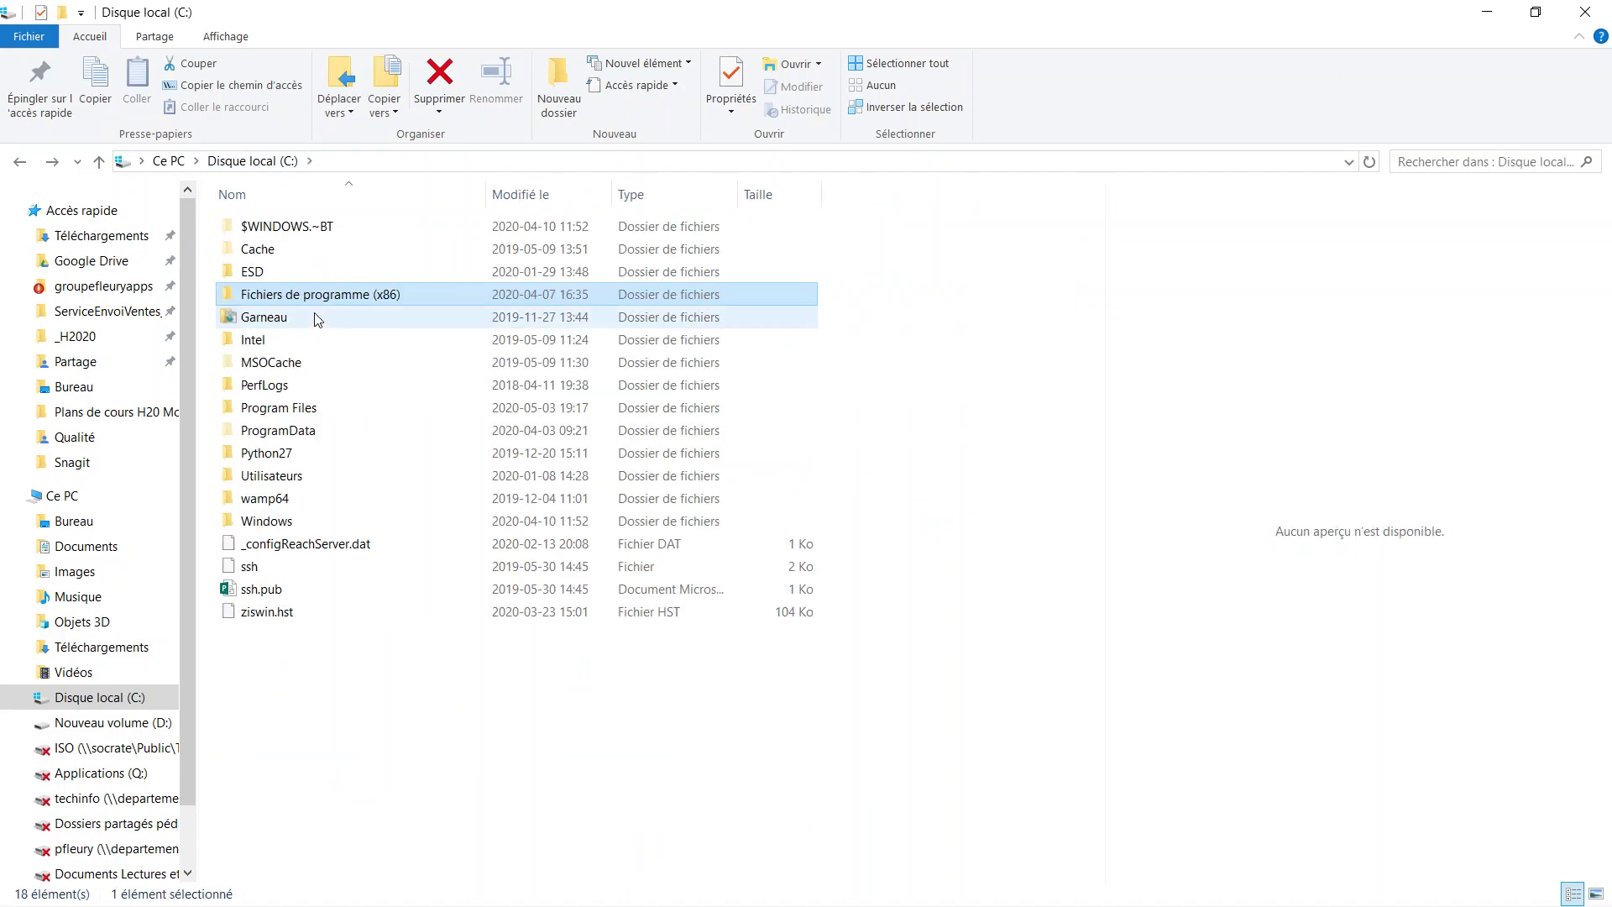
- Open the Mozilla Firefox folder in C:\Program Files and examine its program files
key(BackSpace)
scroll(331, 481, down, 2)
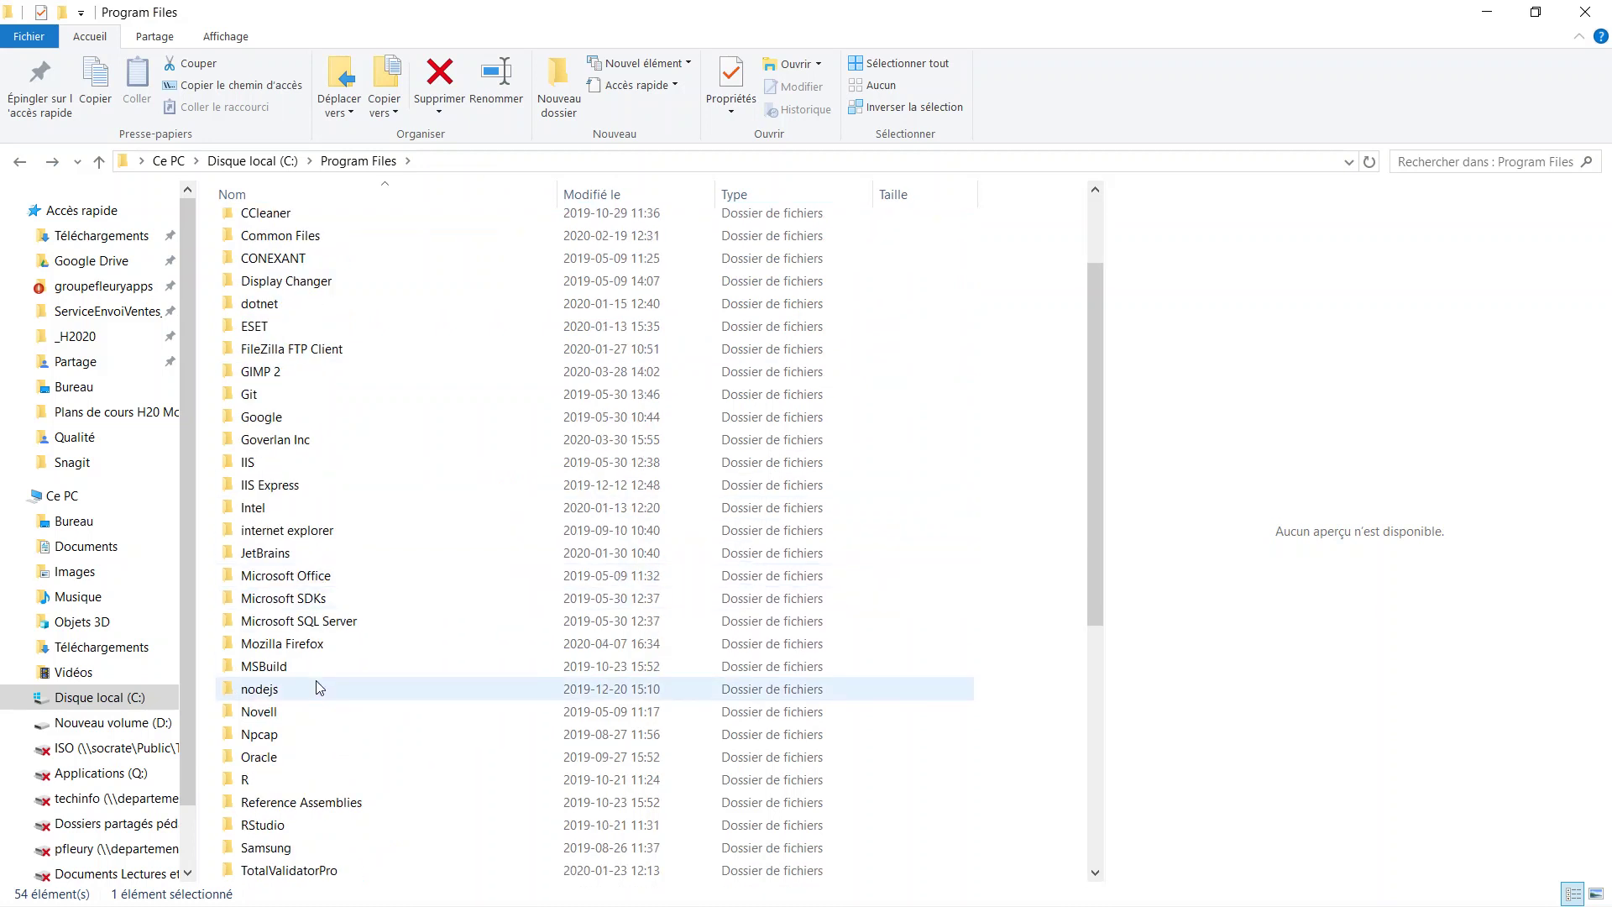
click(270, 648)
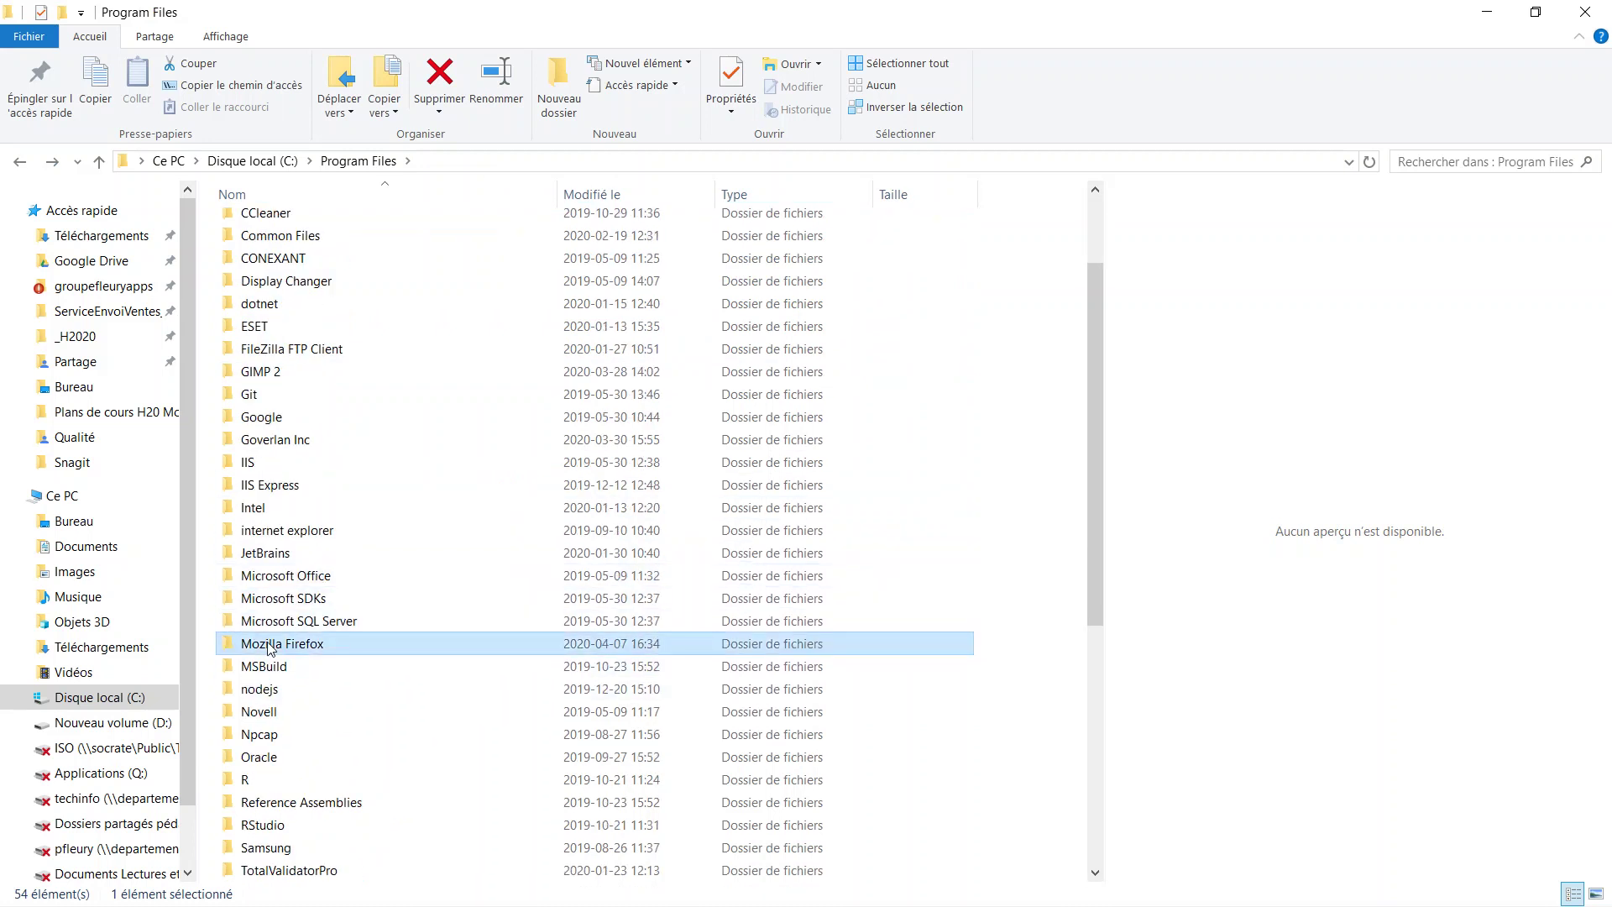
double_click(270, 648)
scroll(378, 419, down, 1)
scroll(382, 425, up, 1)
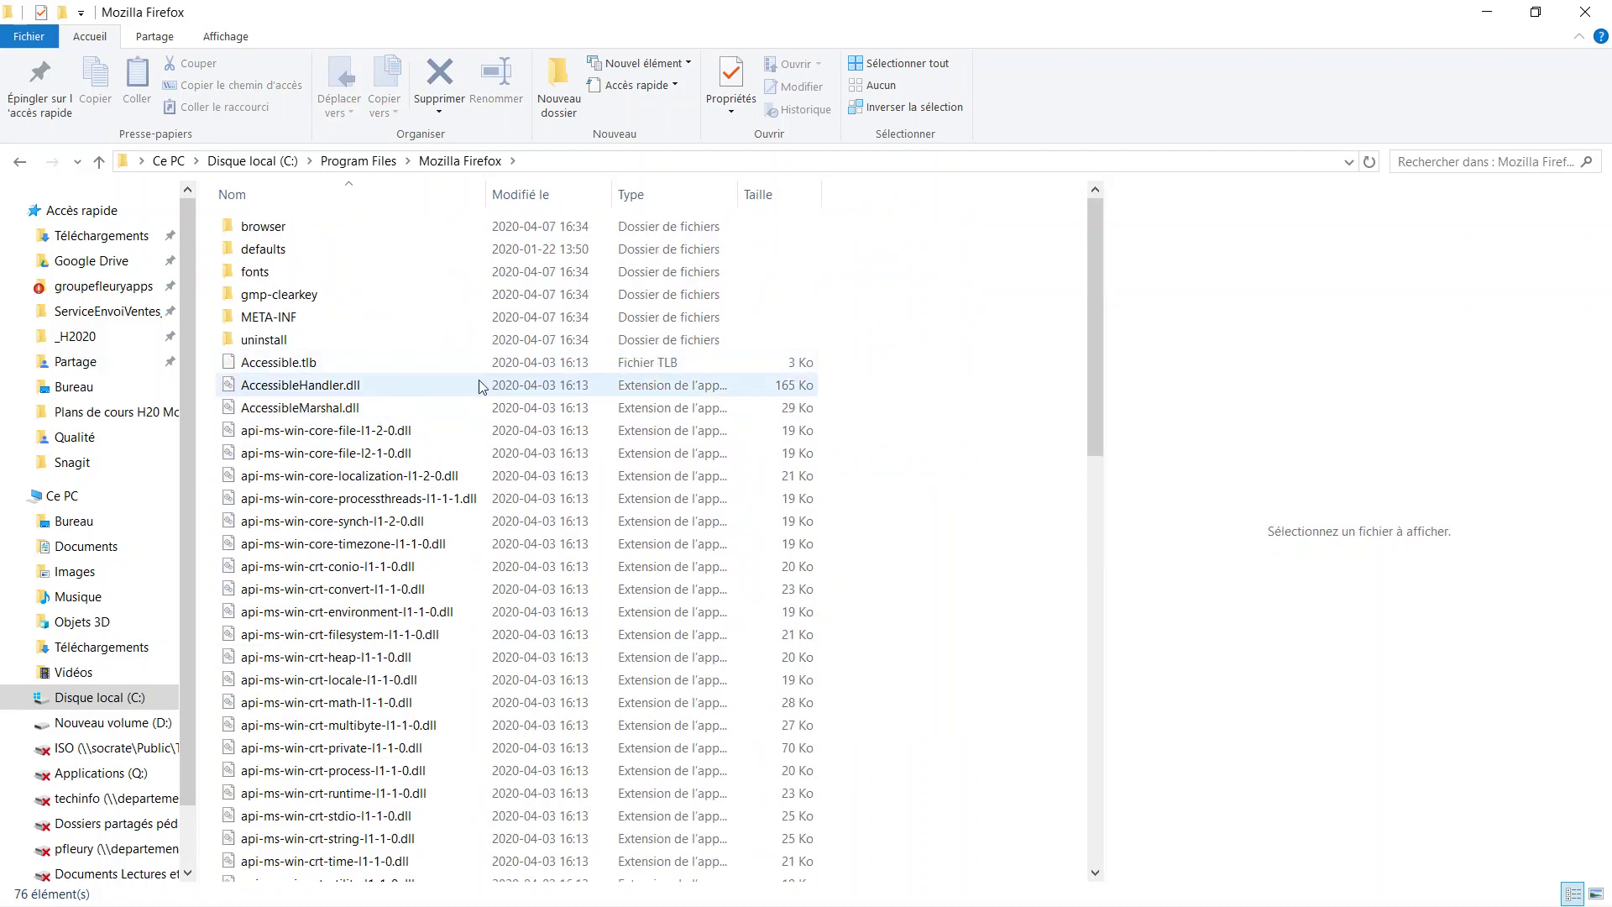
mouse_move(483, 387)
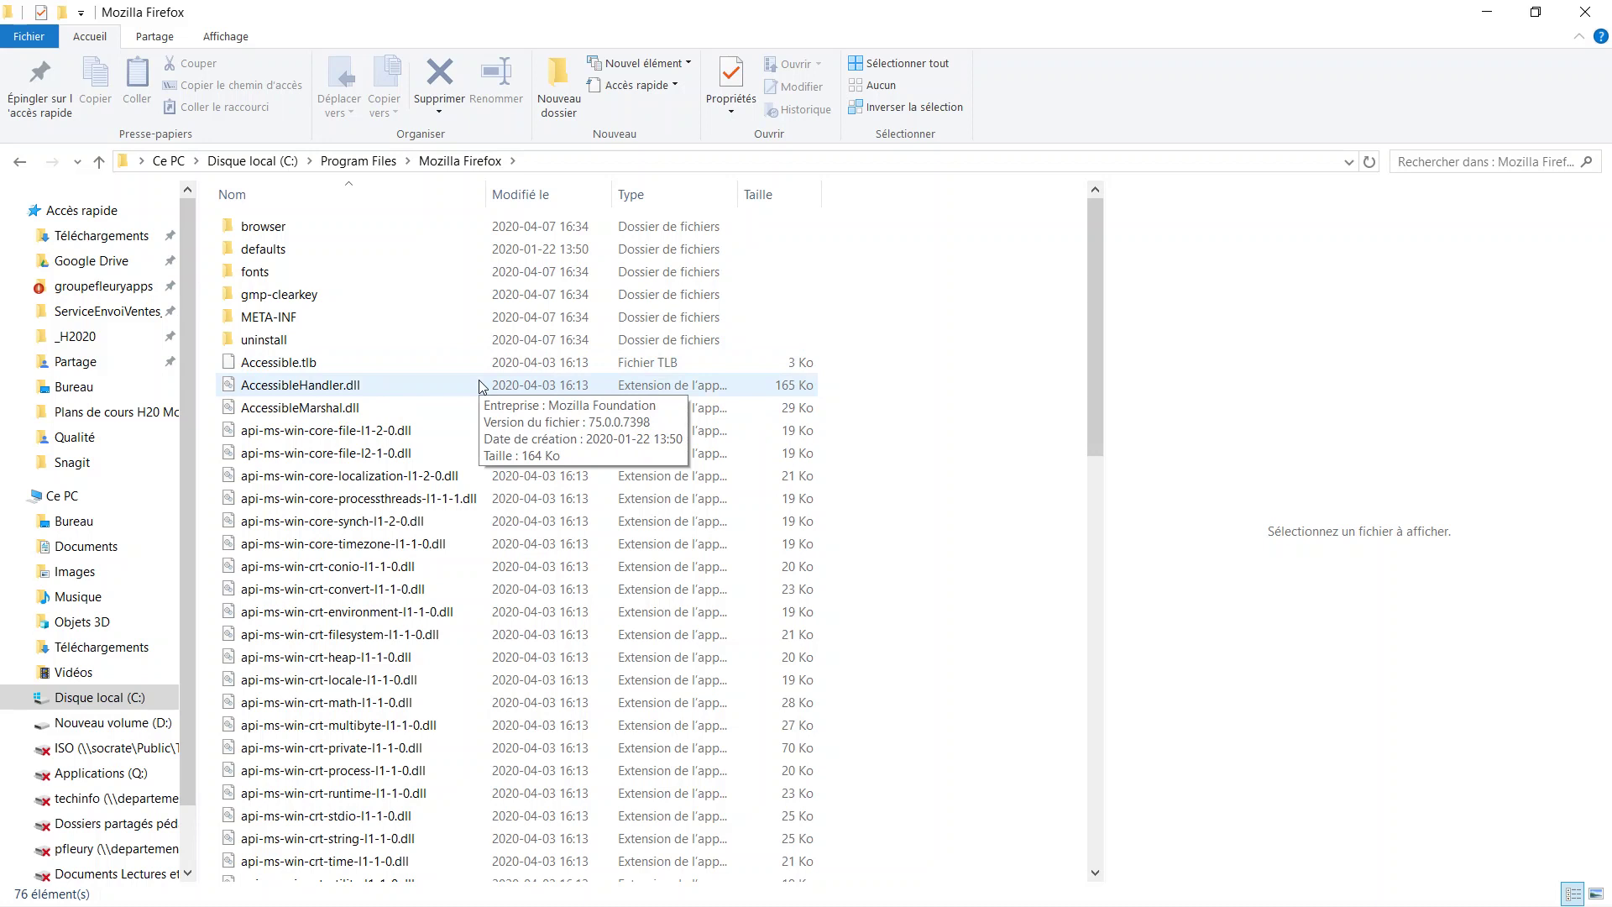